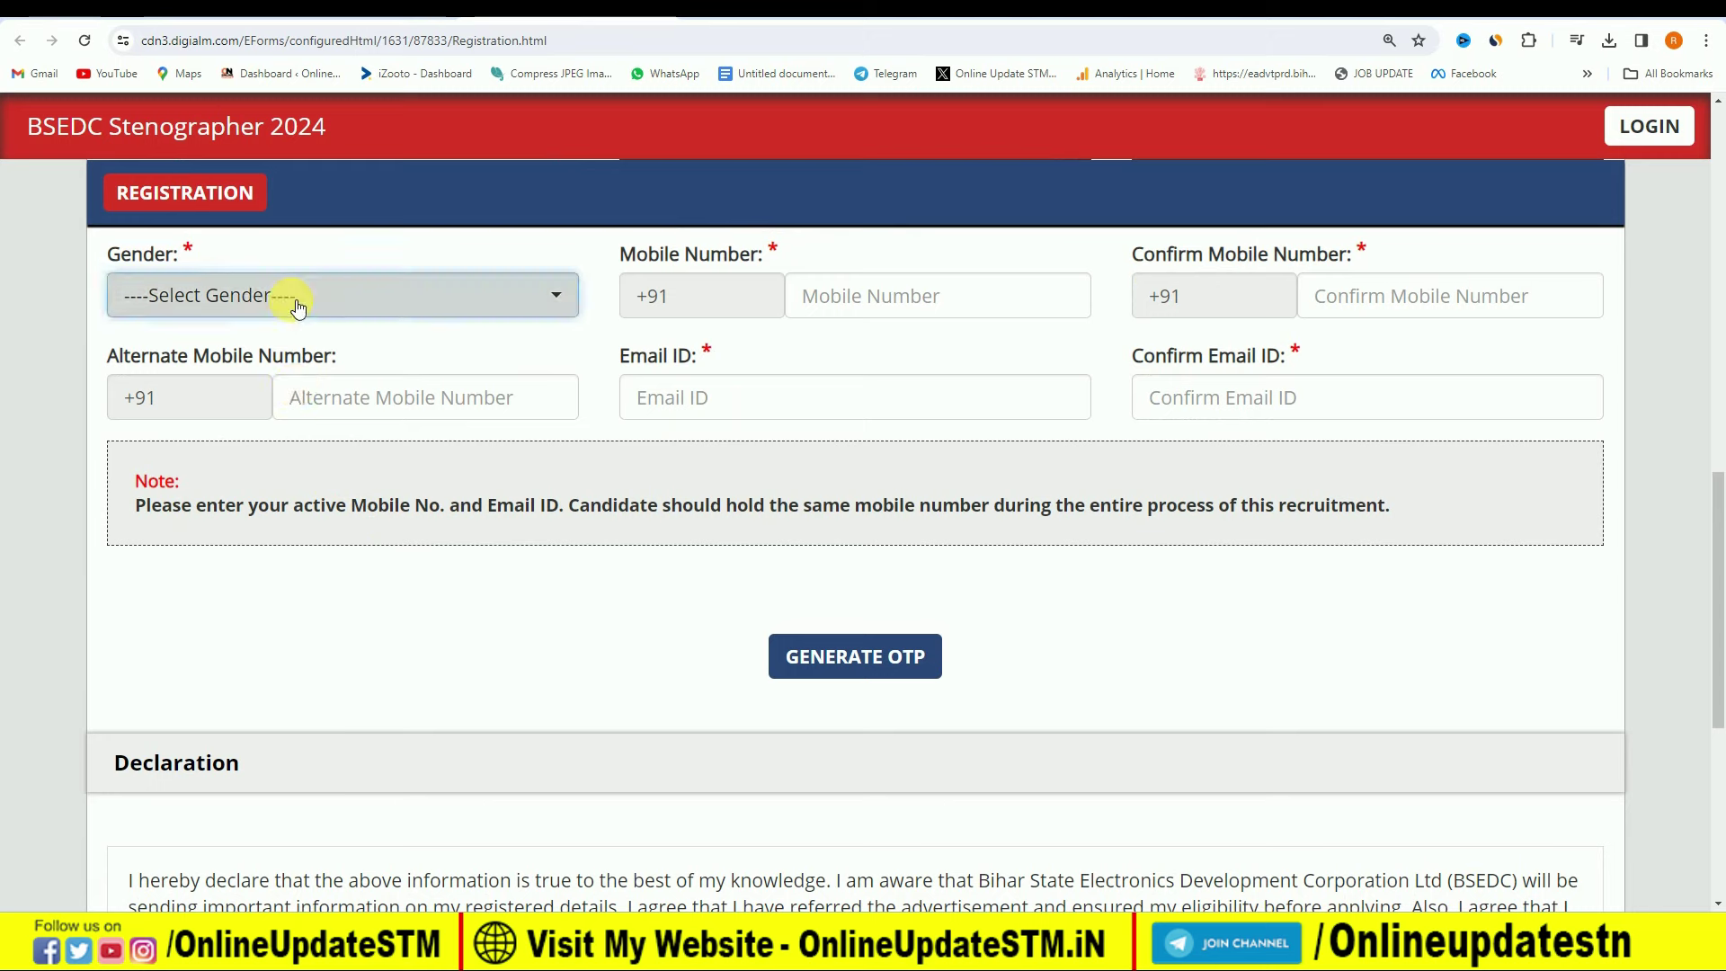
Set the candidate's gender to Male and accept the registration declaration.
{"action": "left_click", "coordinate": [281, 445]}
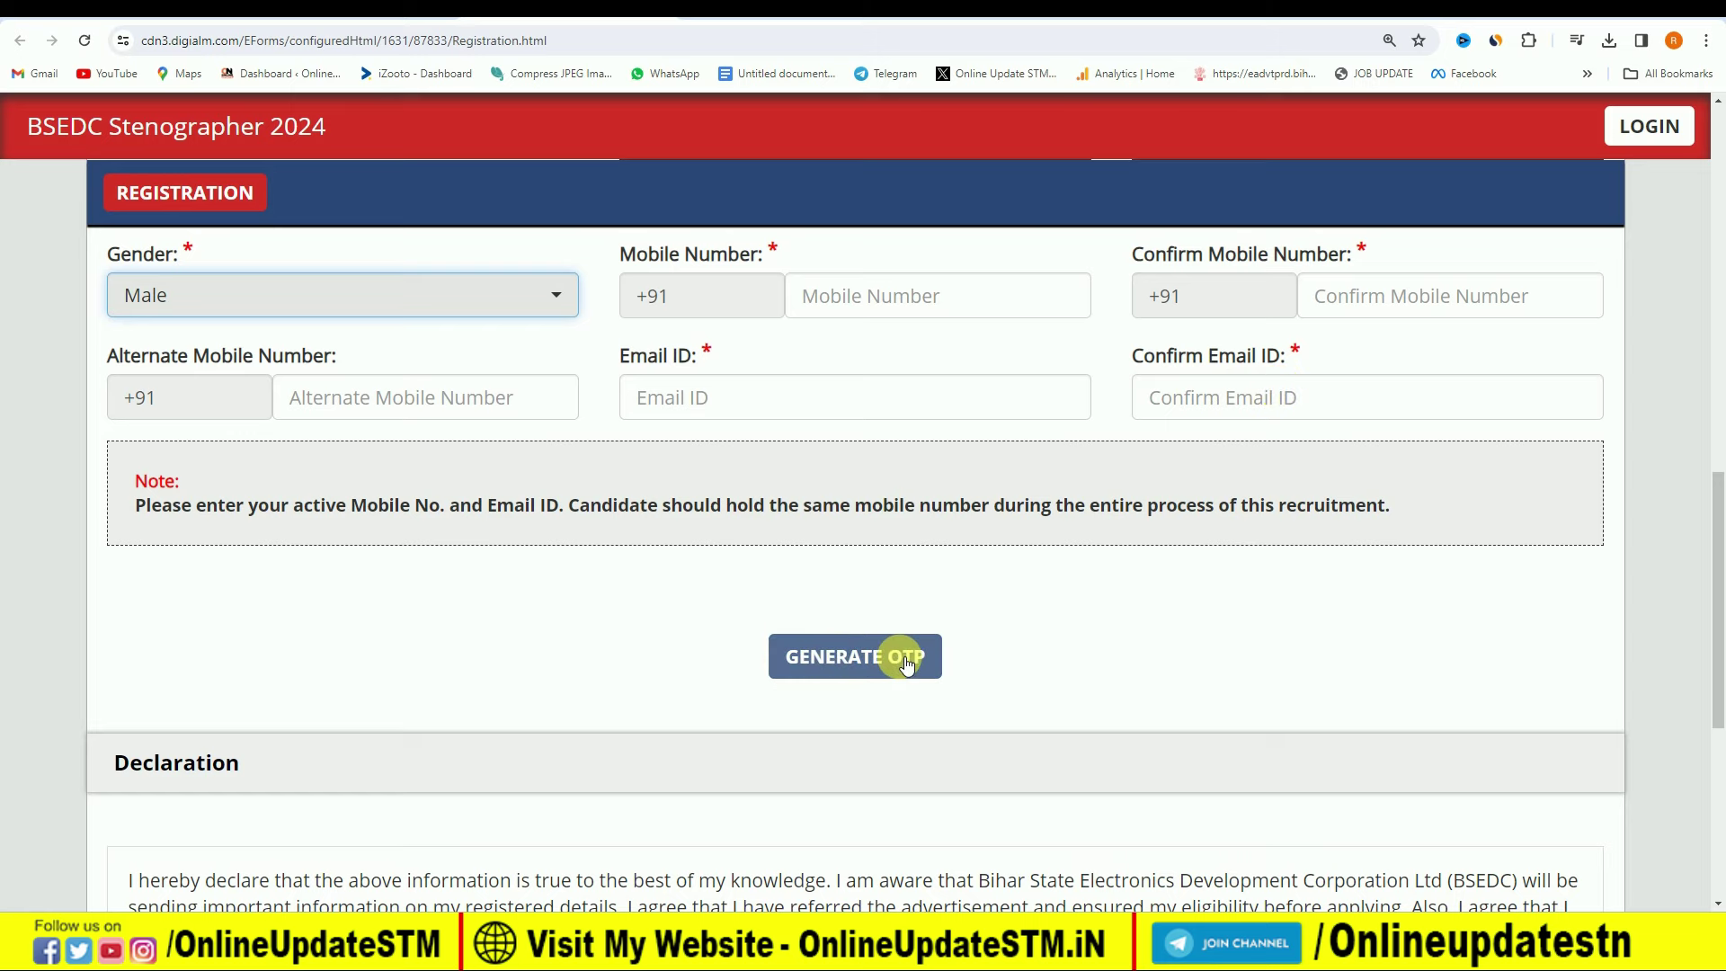
{"action": "scroll", "coordinate": [628, 587], "scroll_direction": "down", "scroll_amount": 4}
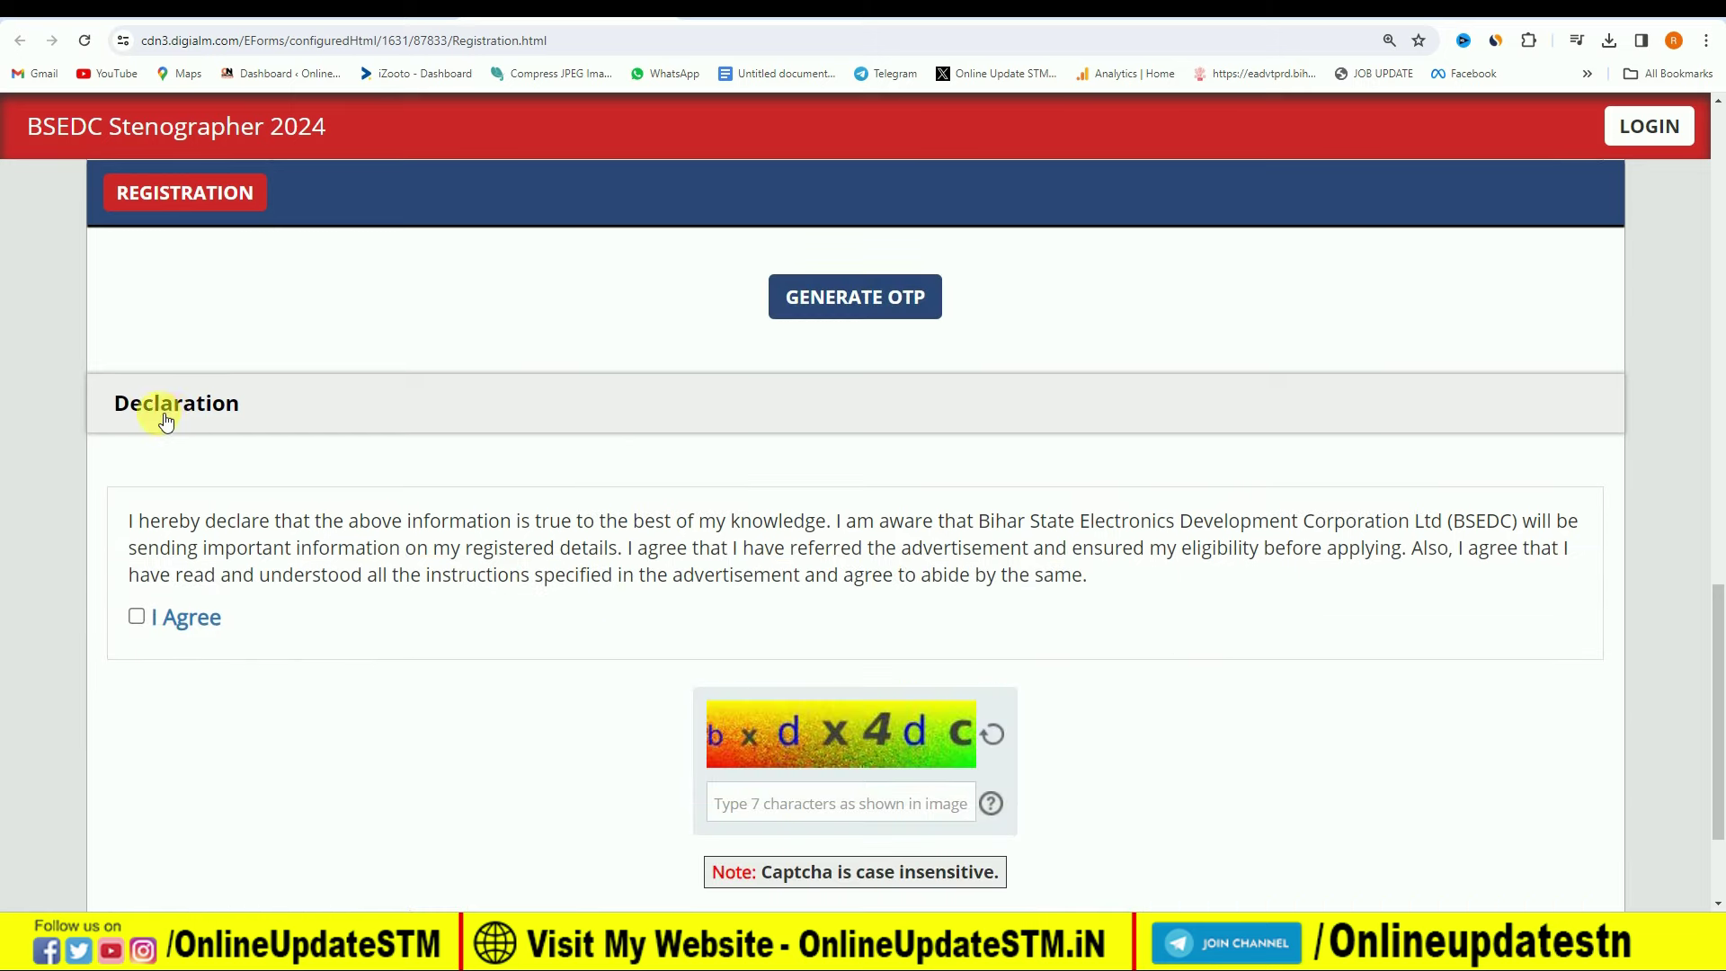
{"action": "left_click", "coordinate": [136, 616]}
Reverify the registration and mark the name, date of birth, gender, mobile number and email values as correct.
{"action": "scroll", "coordinate": [818, 526], "scroll_direction": "down", "scroll_amount": 2}
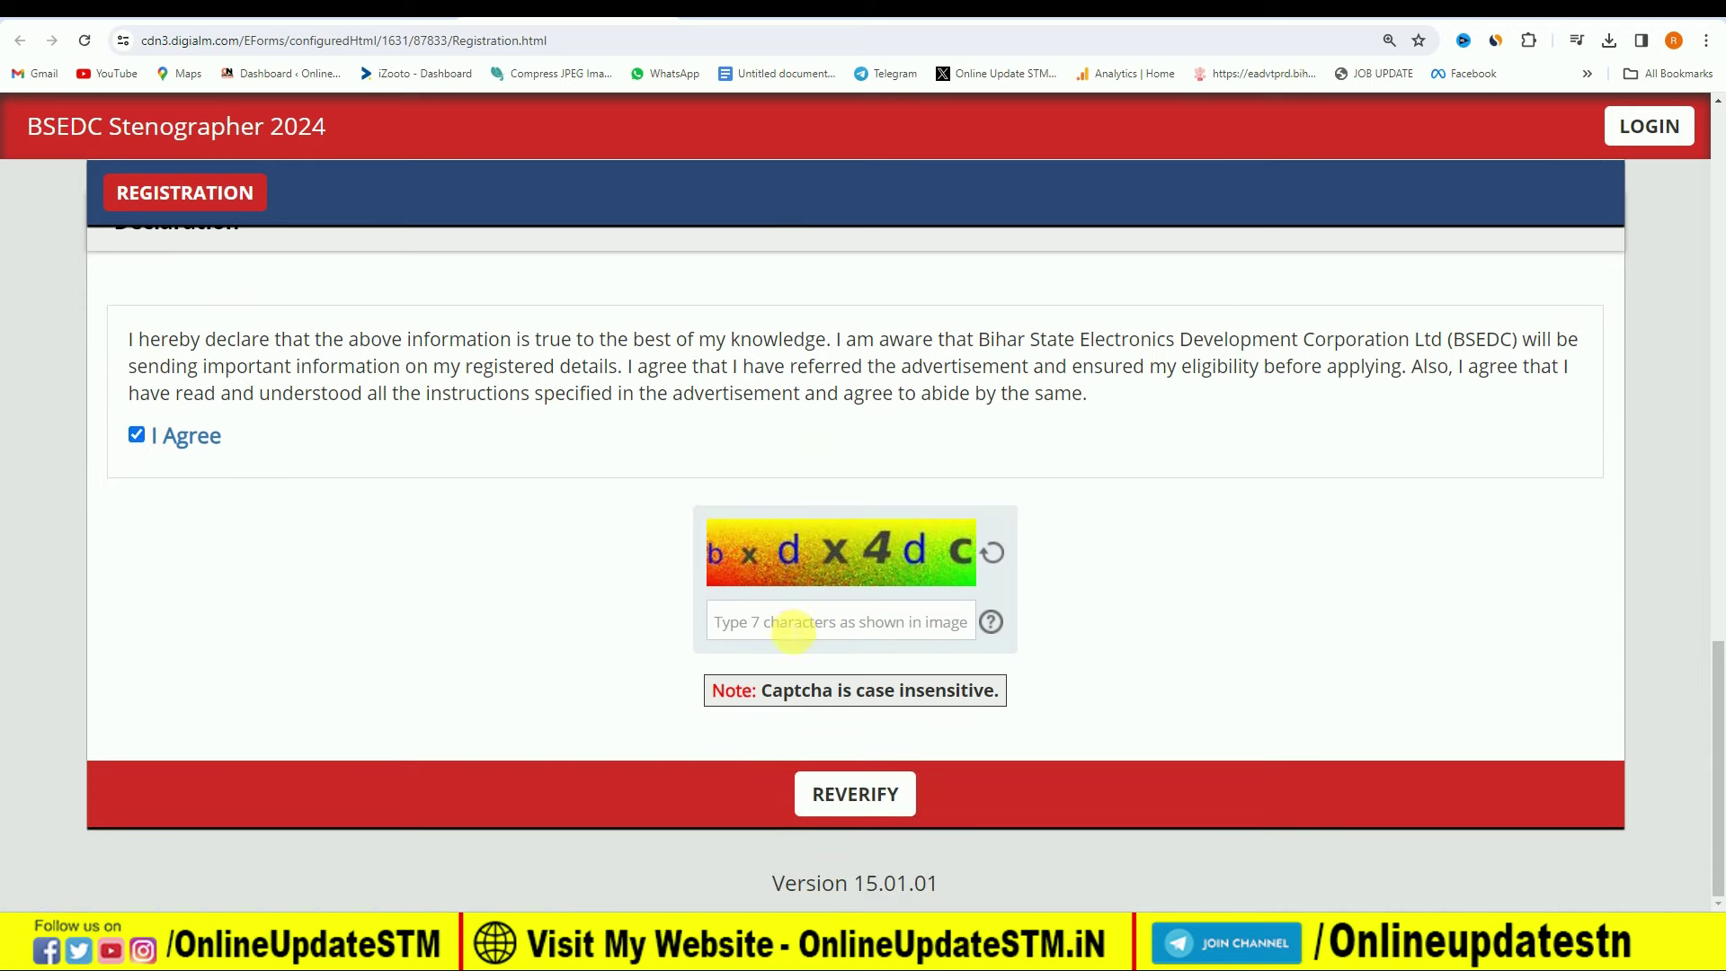
{"action": "left_click", "coordinate": [880, 808]}
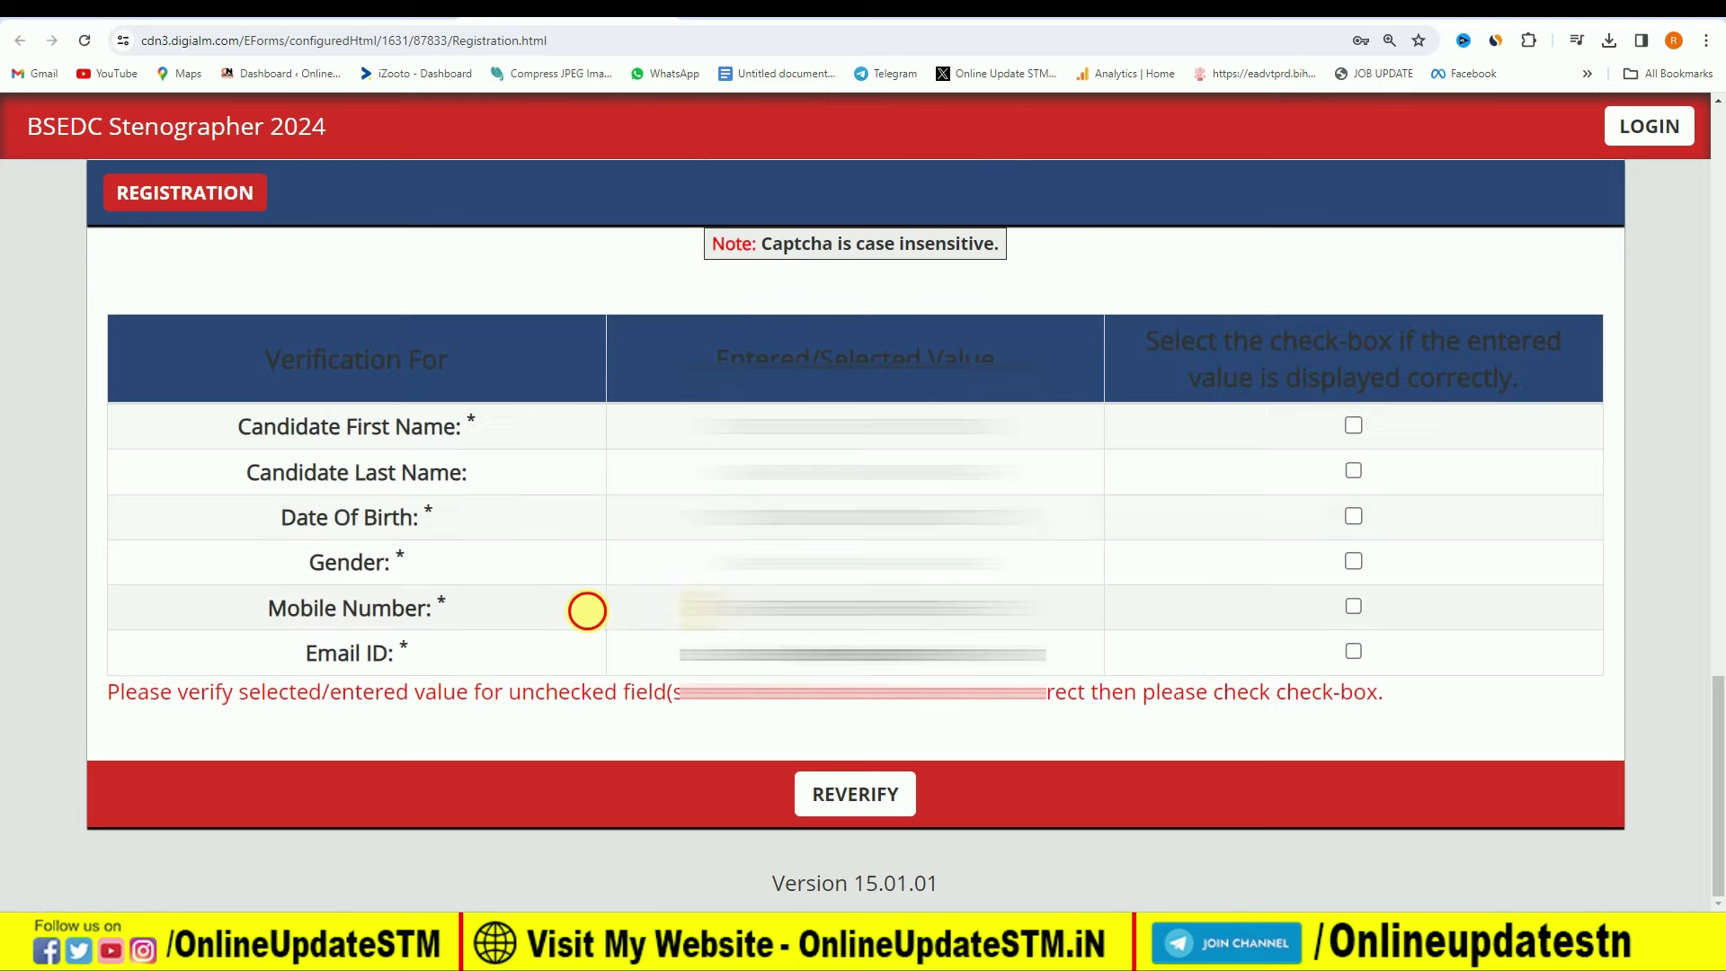
{"action": "left_click", "coordinate": [1355, 426]}
{"action": "left_click", "coordinate": [1354, 469]}
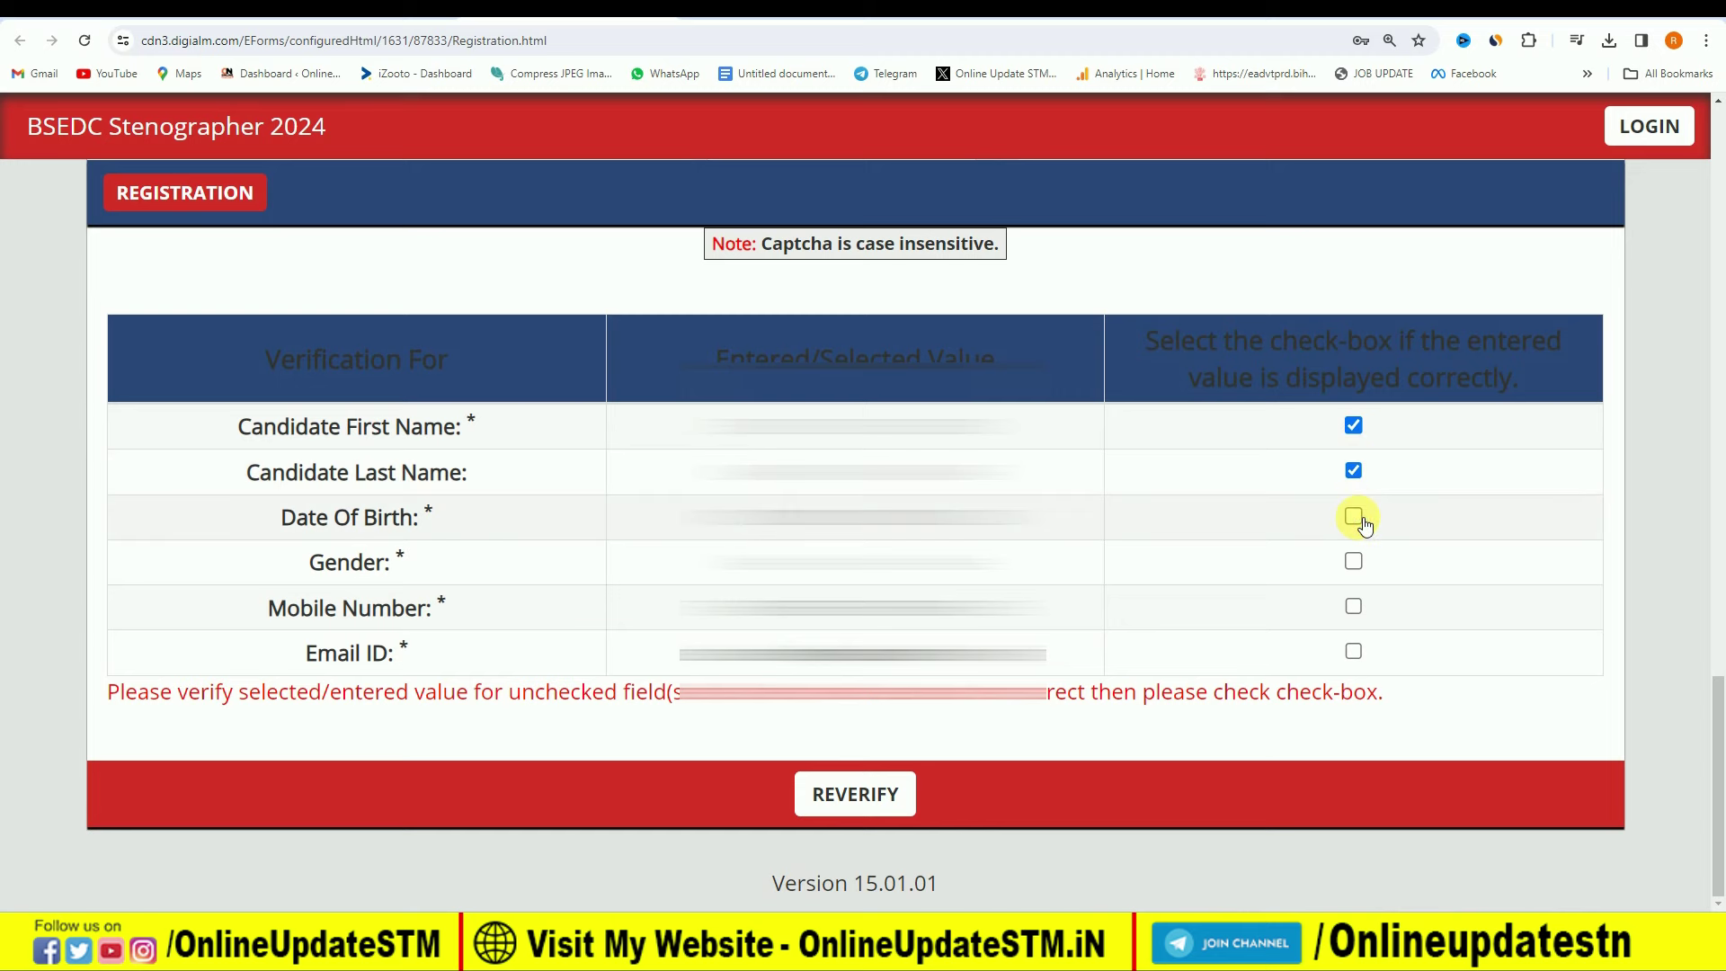
{"action": "left_click", "coordinate": [1354, 561]}
{"action": "left_click", "coordinate": [1355, 651]}
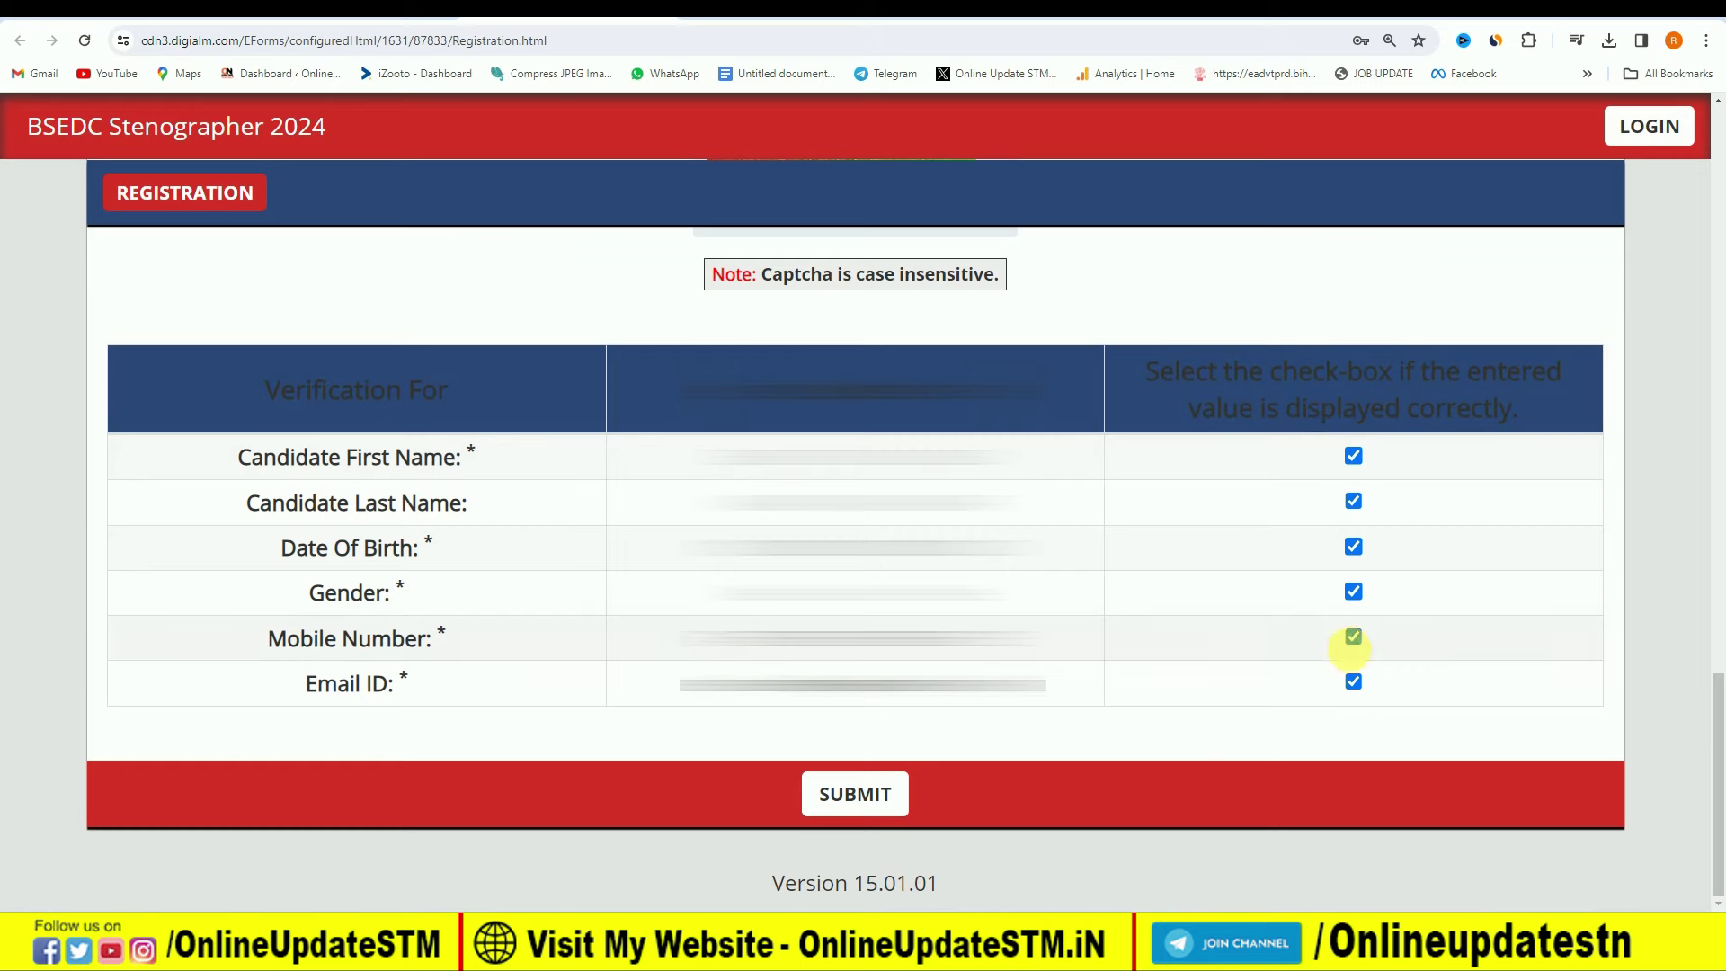
Submit the verified registration with confirmation and go to the application form.
{"action": "left_click", "coordinate": [845, 800]}
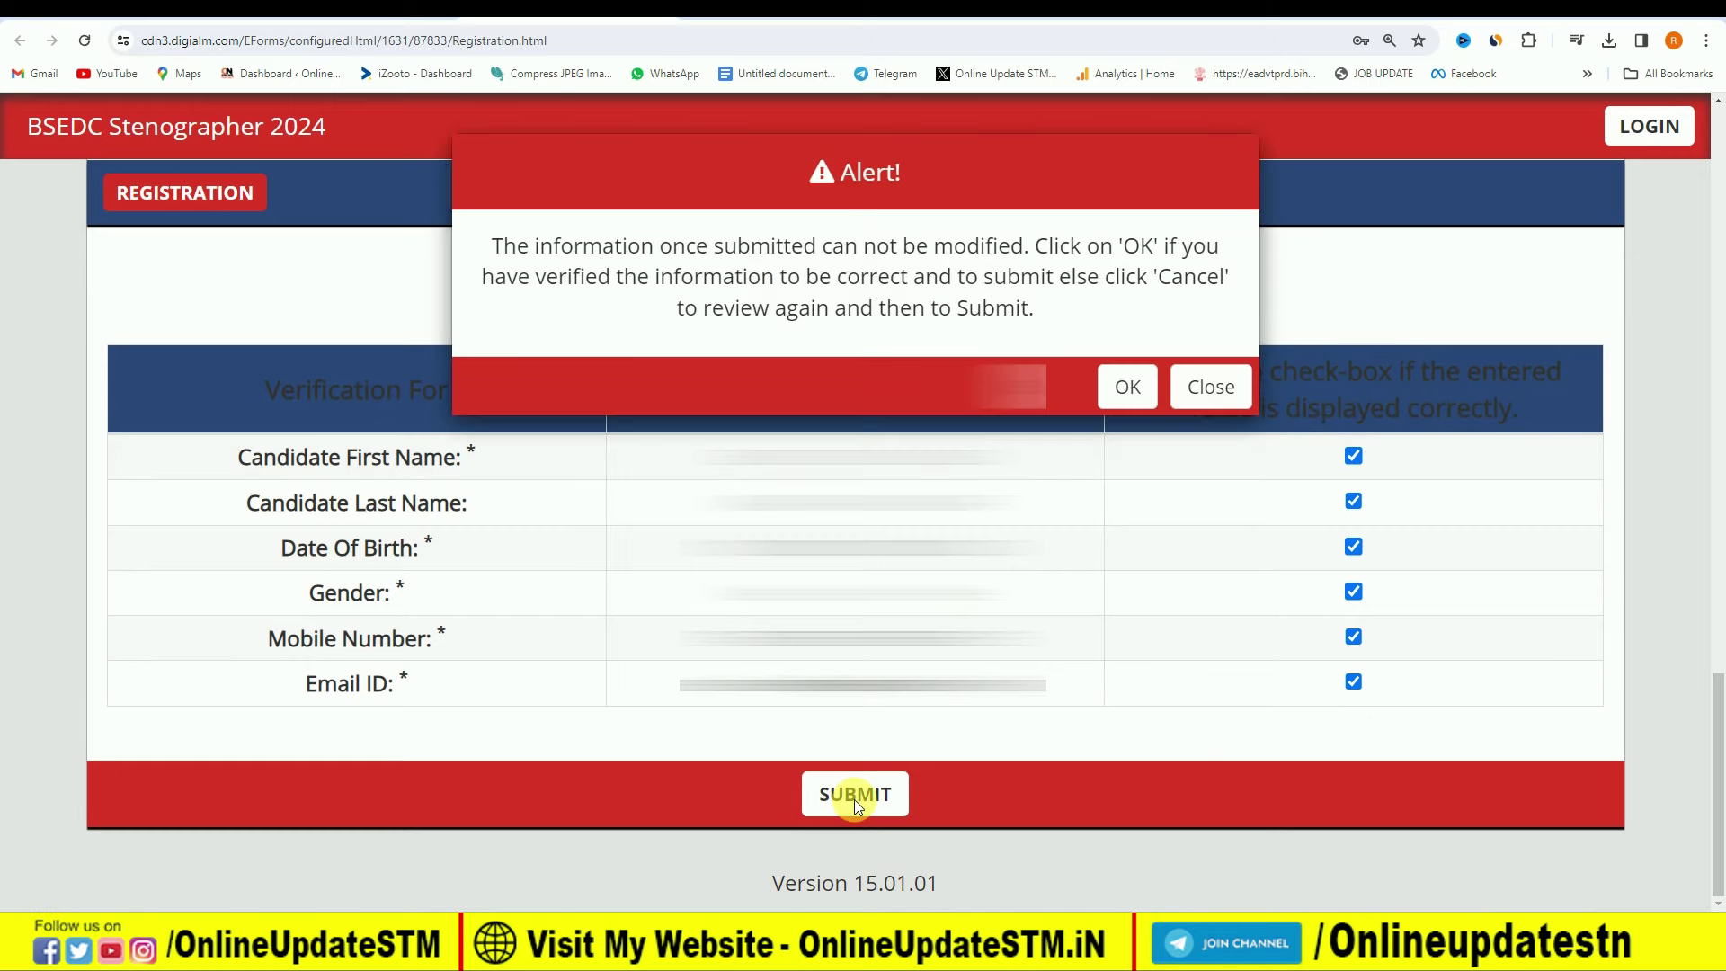
{"action": "left_click", "coordinate": [1124, 388]}
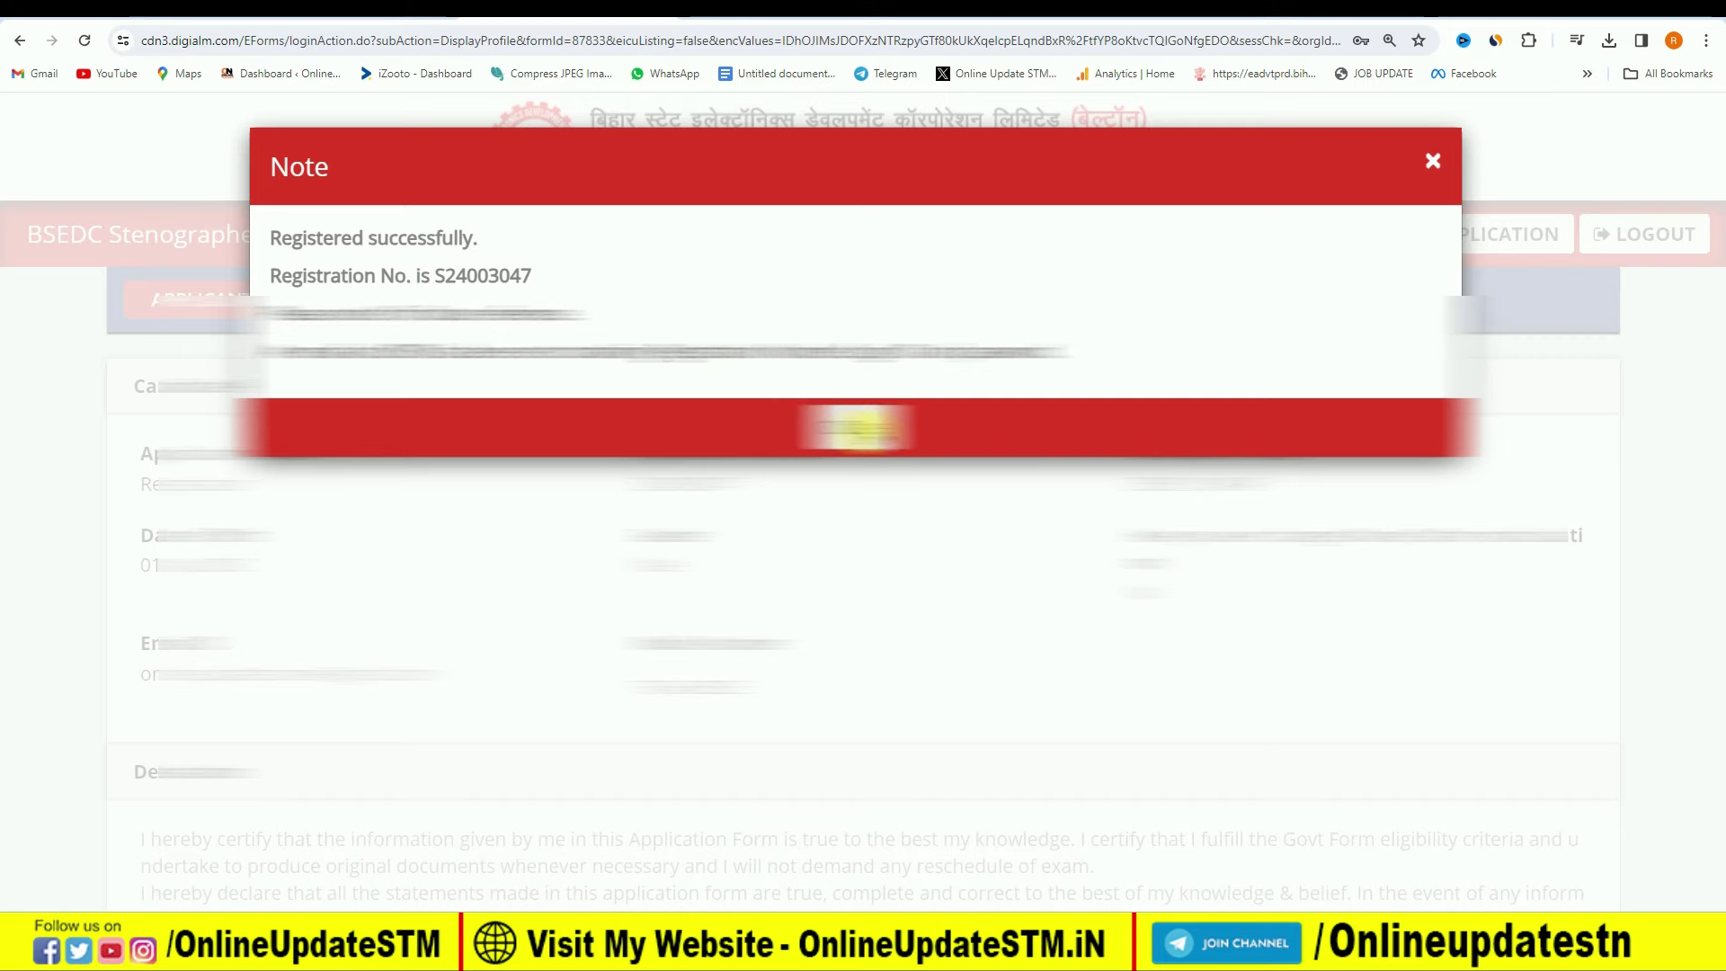
{"action": "left_click", "coordinate": [859, 430]}
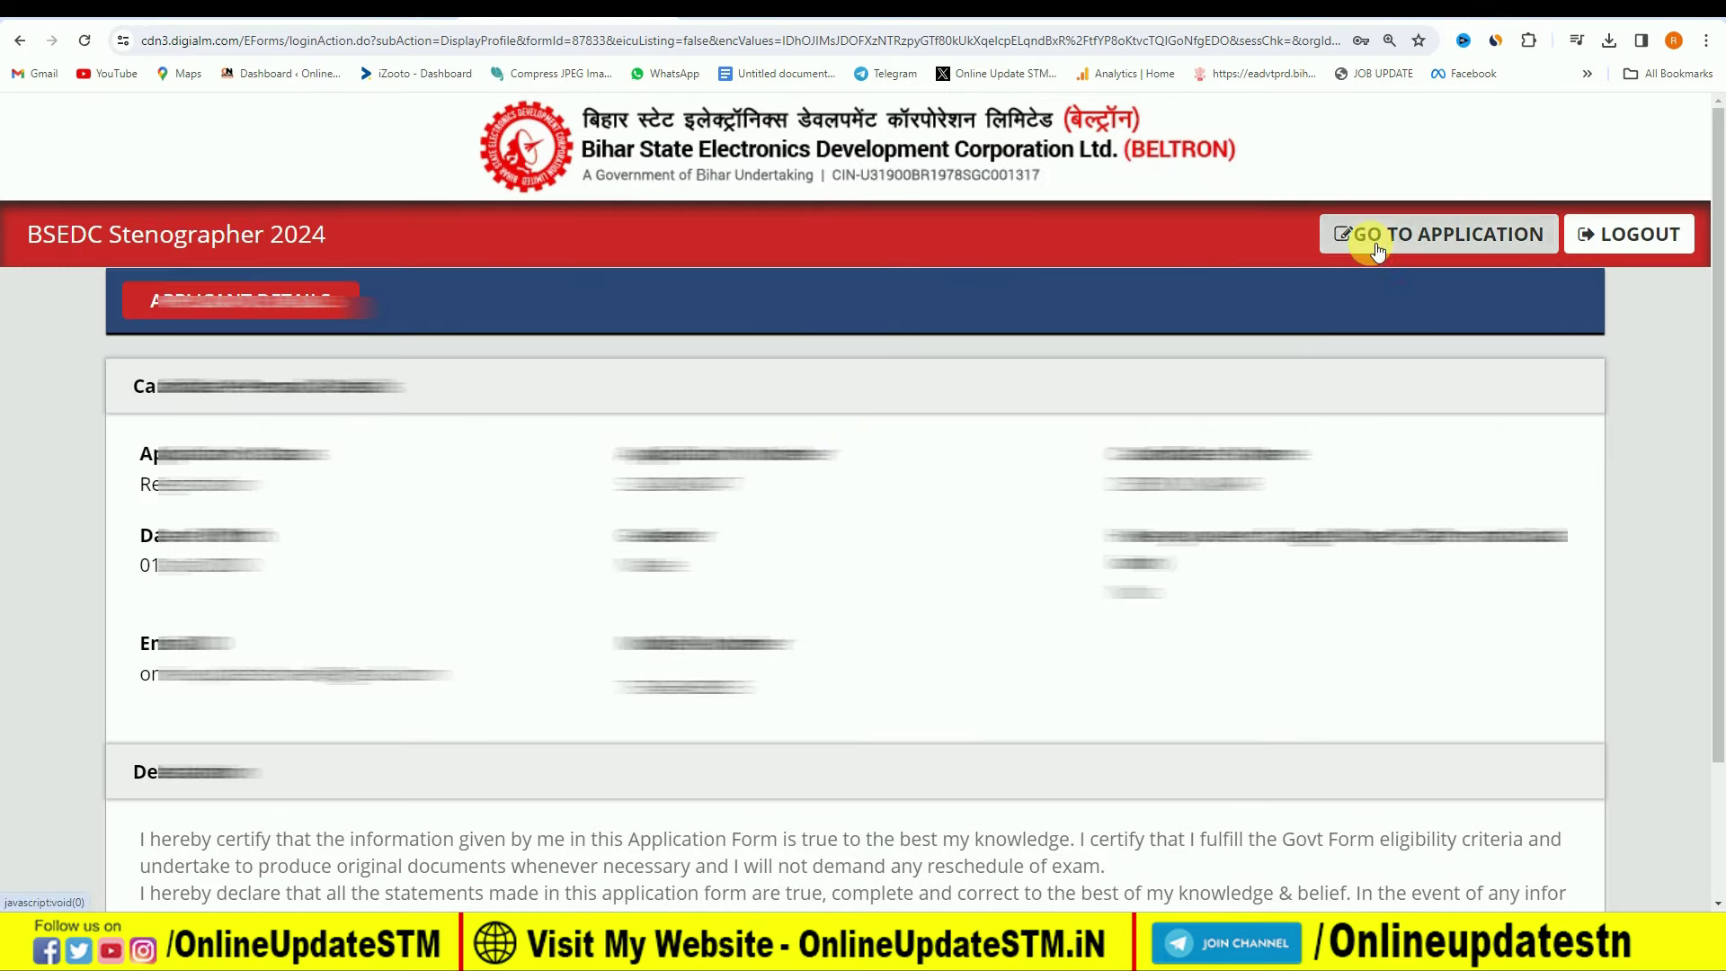
{"action": "left_click", "coordinate": [1451, 237]}
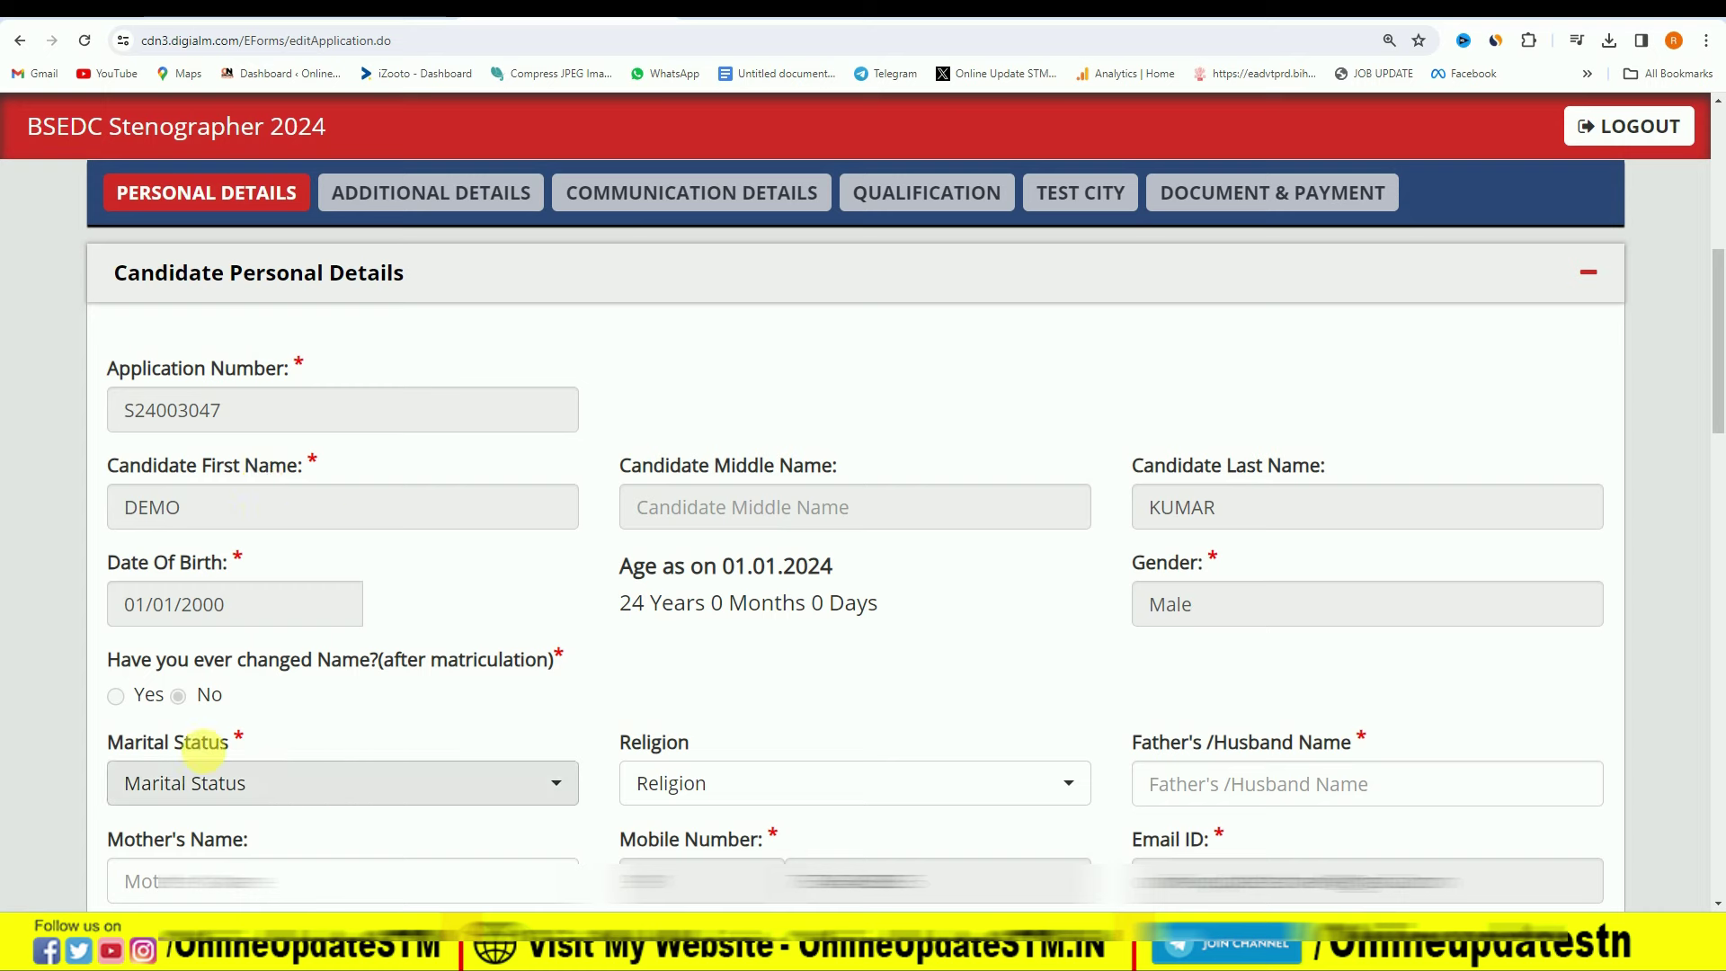
Set the candidate's marital status to Unmarried and religion to Hindu.
{"action": "left_click", "coordinate": [288, 795]}
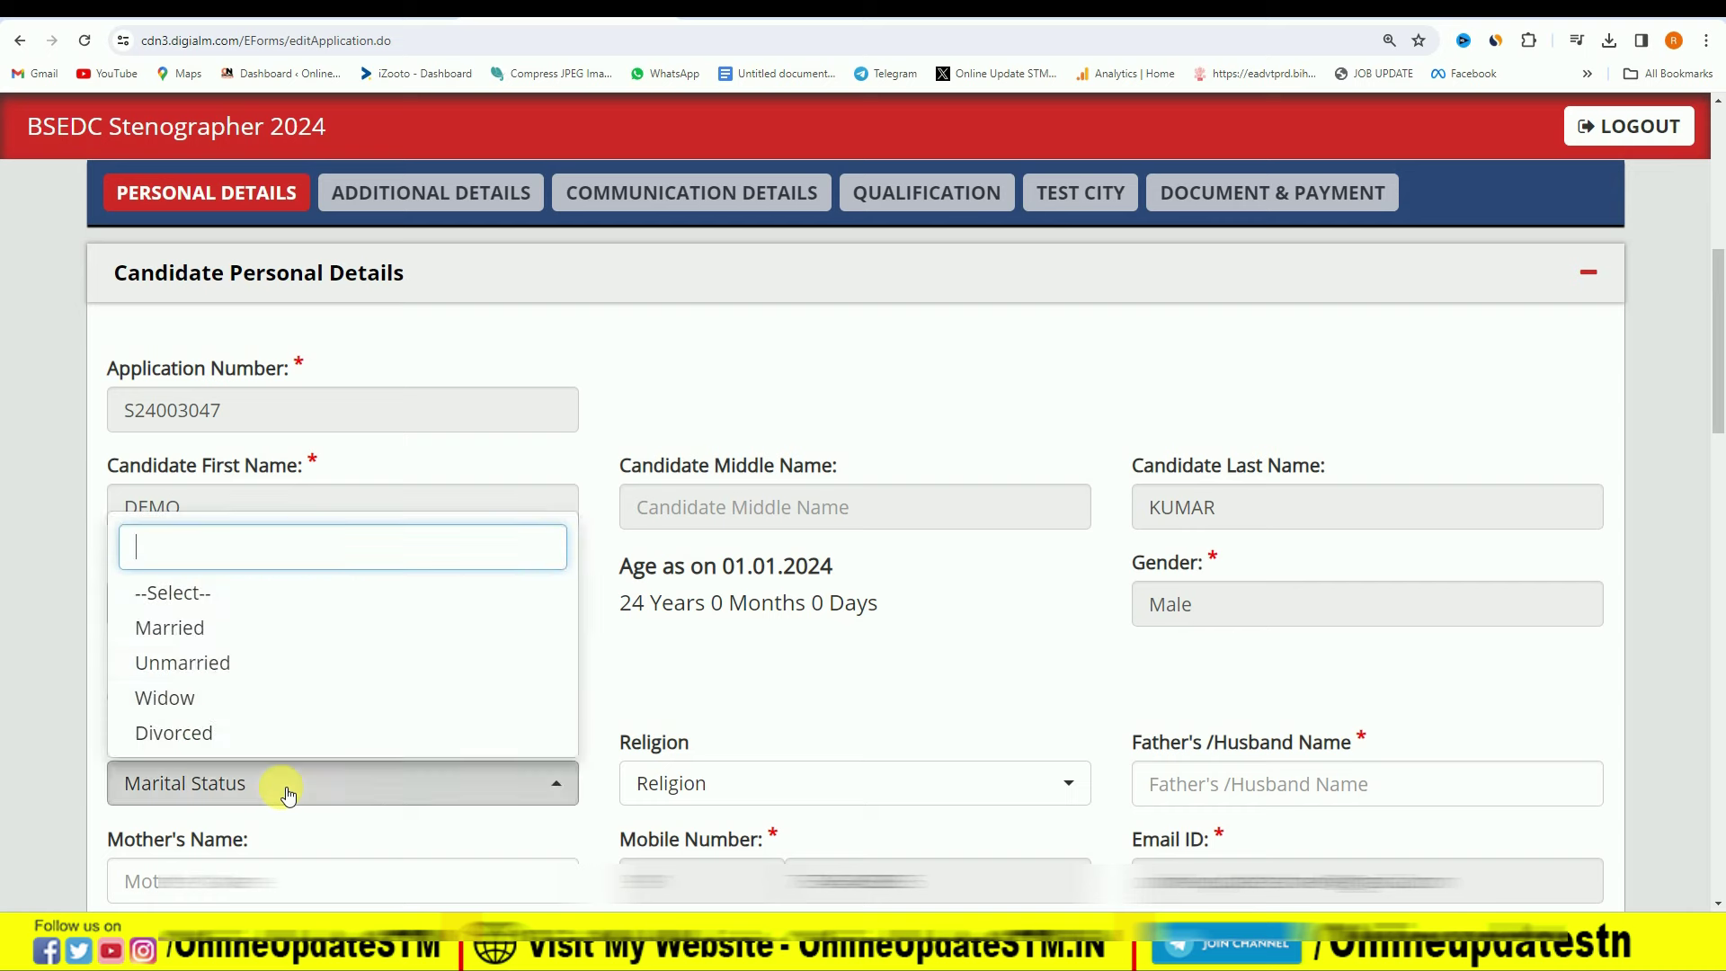
{"action": "left_click", "coordinate": [234, 663]}
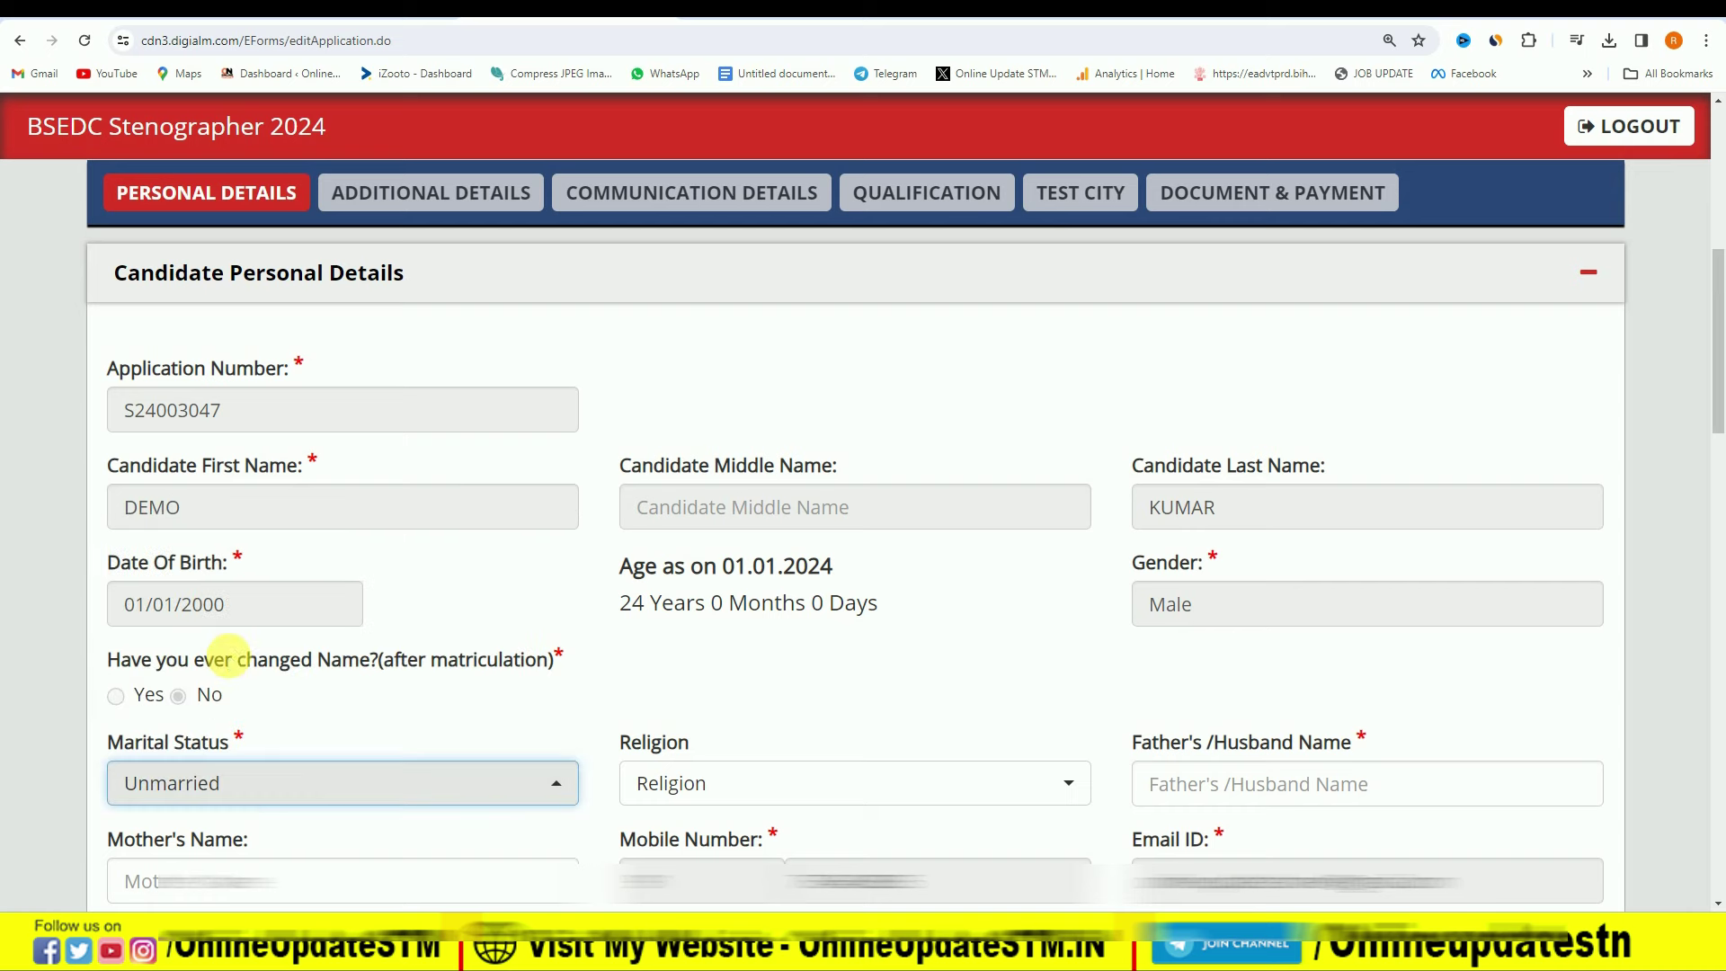
{"action": "left_click", "coordinate": [742, 795]}
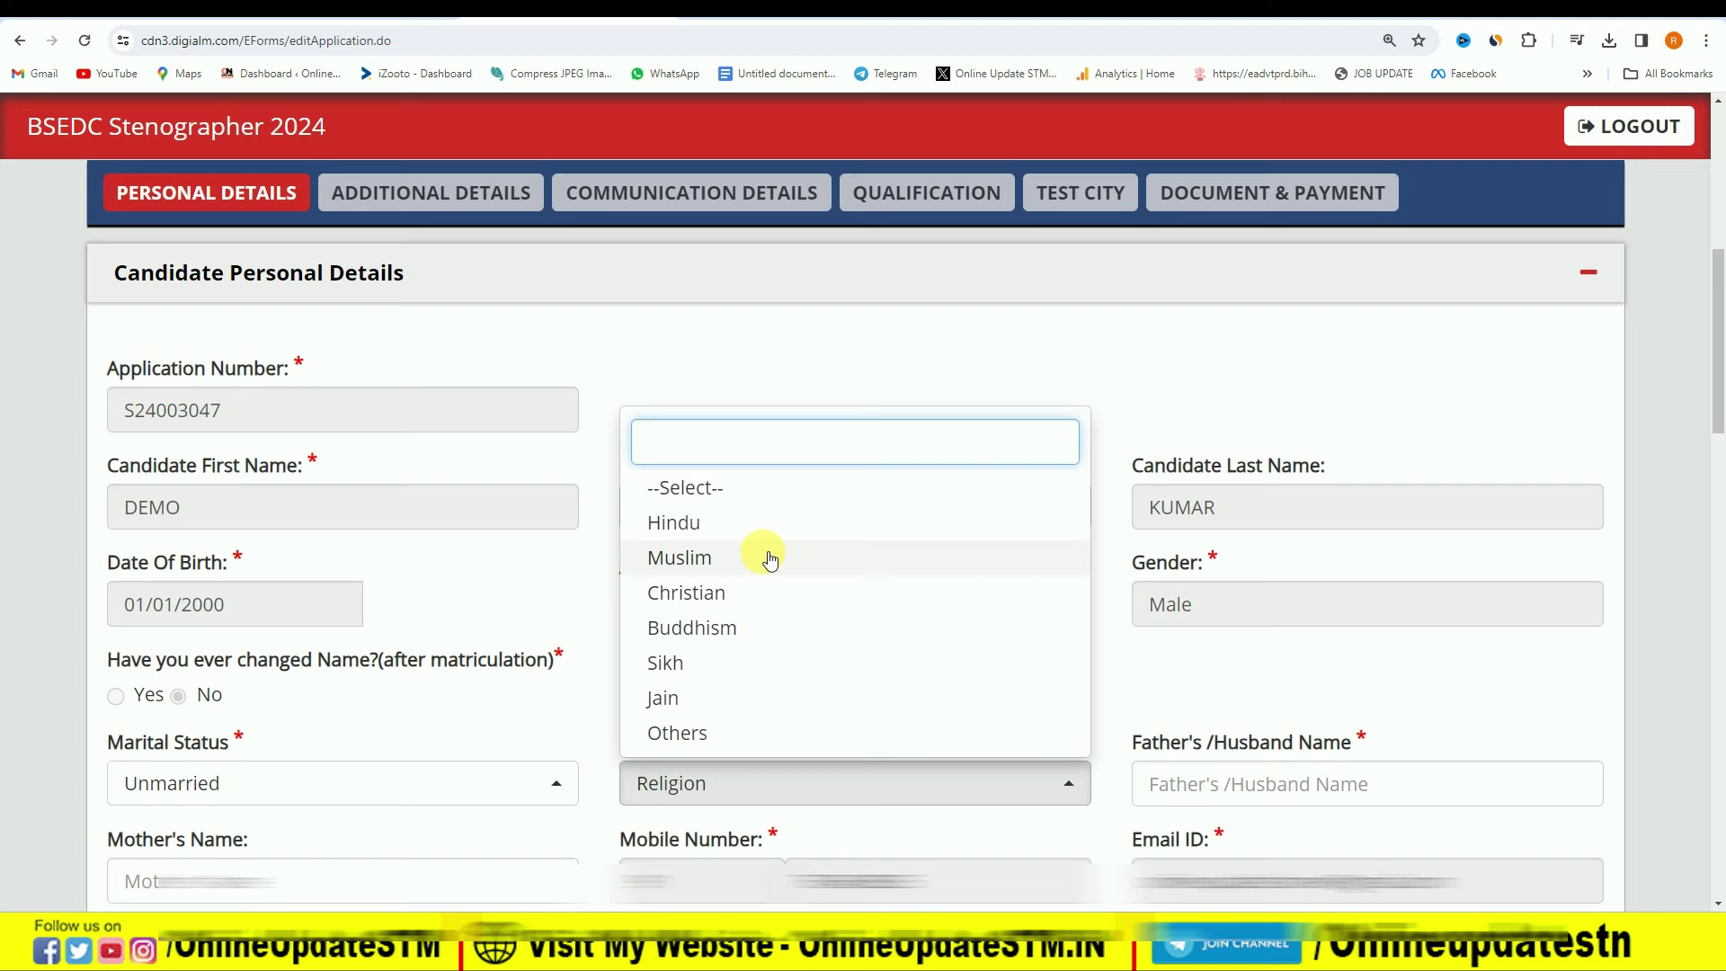
{"action": "left_click", "coordinate": [778, 525]}
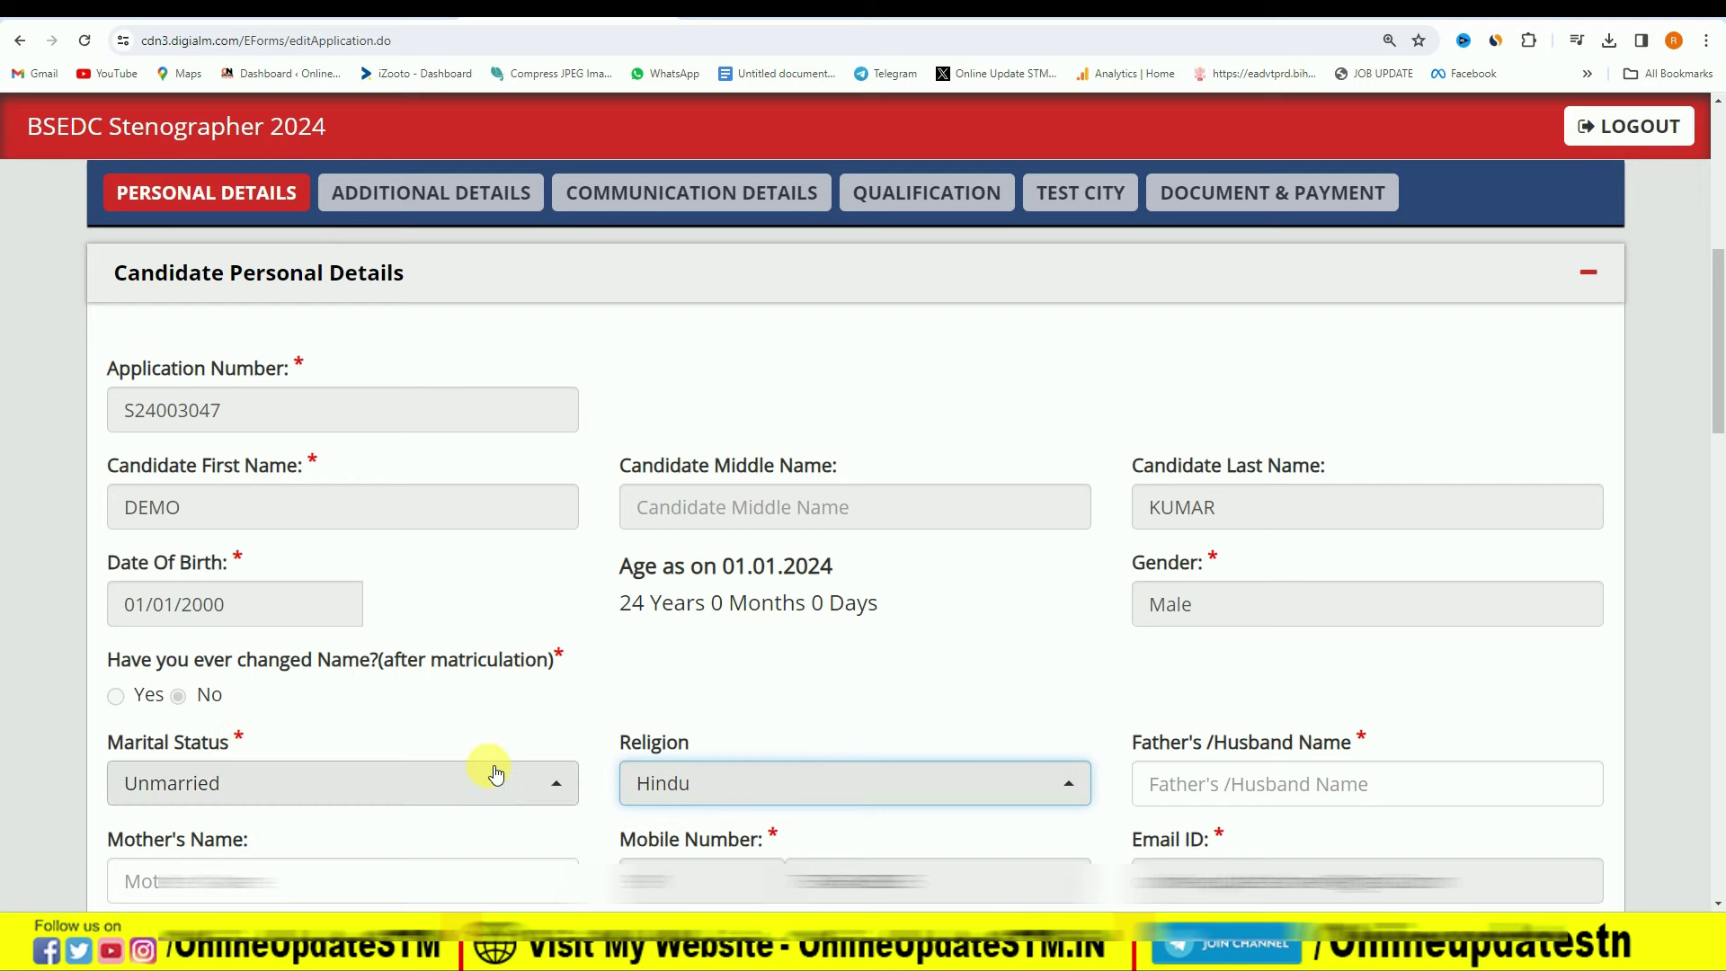
Choose Stenographer as the post, with Indian nationality and Yes for domicile of Bihar.
{"action": "scroll", "coordinate": [495, 773], "scroll_direction": "down", "scroll_amount": 9}
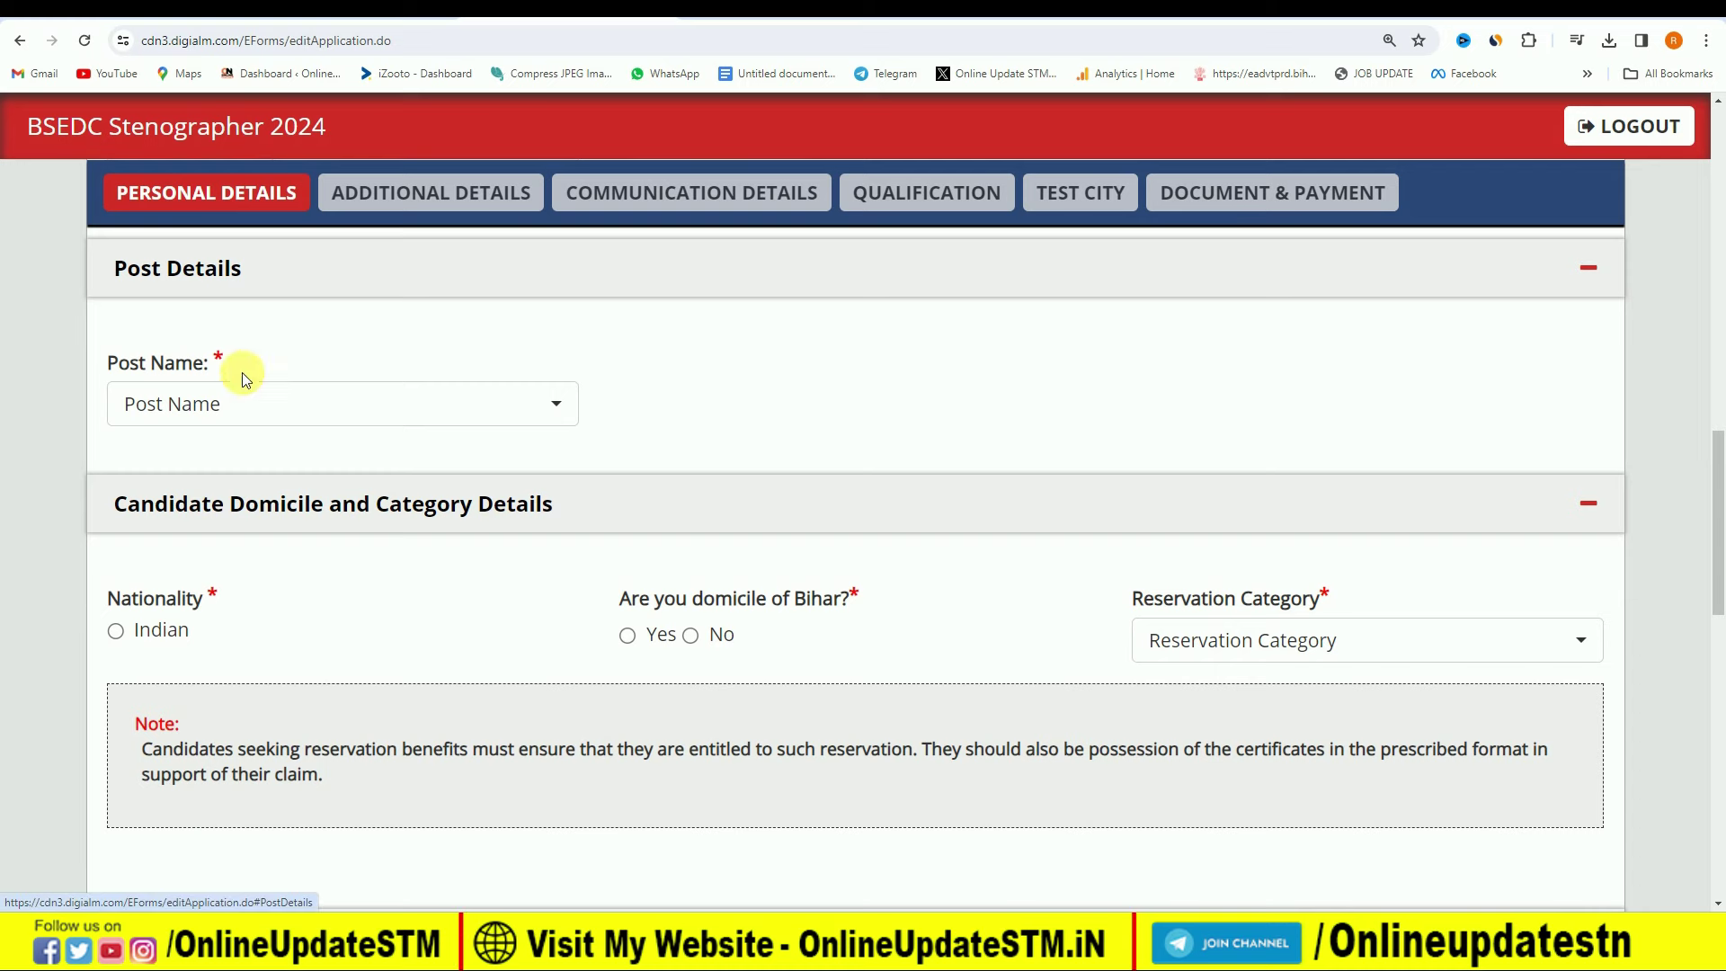
{"action": "left_click", "coordinate": [269, 421]}
{"action": "left_click", "coordinate": [212, 547]}
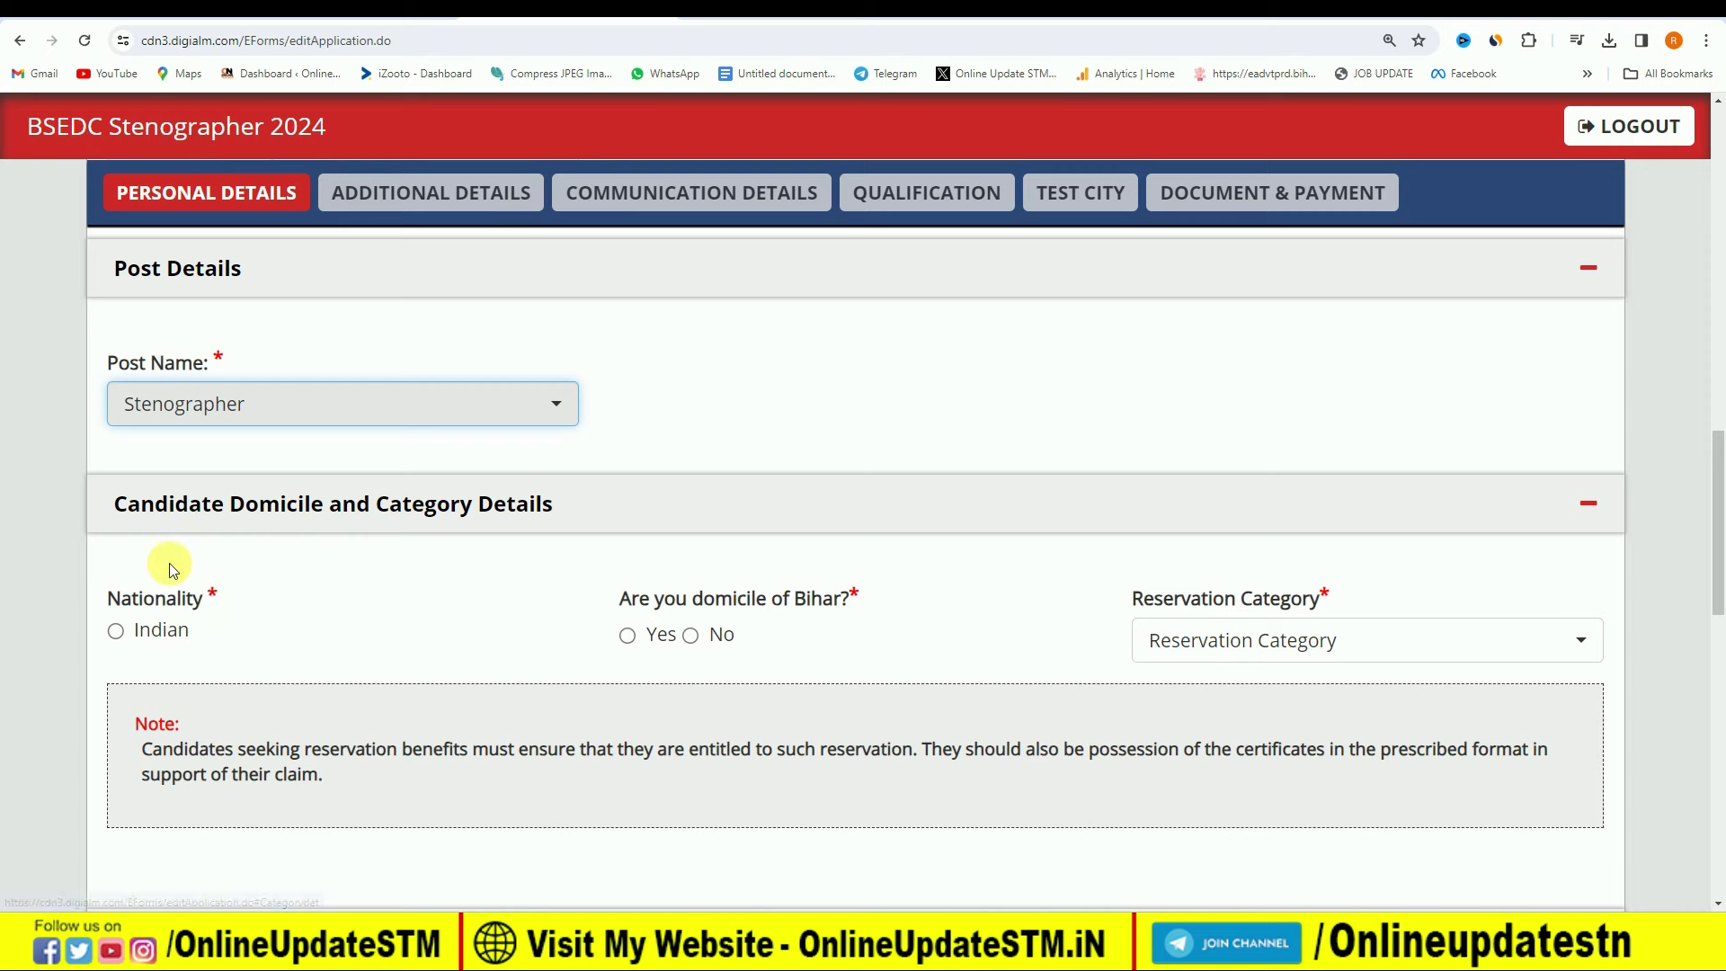
{"action": "left_click", "coordinate": [115, 630]}
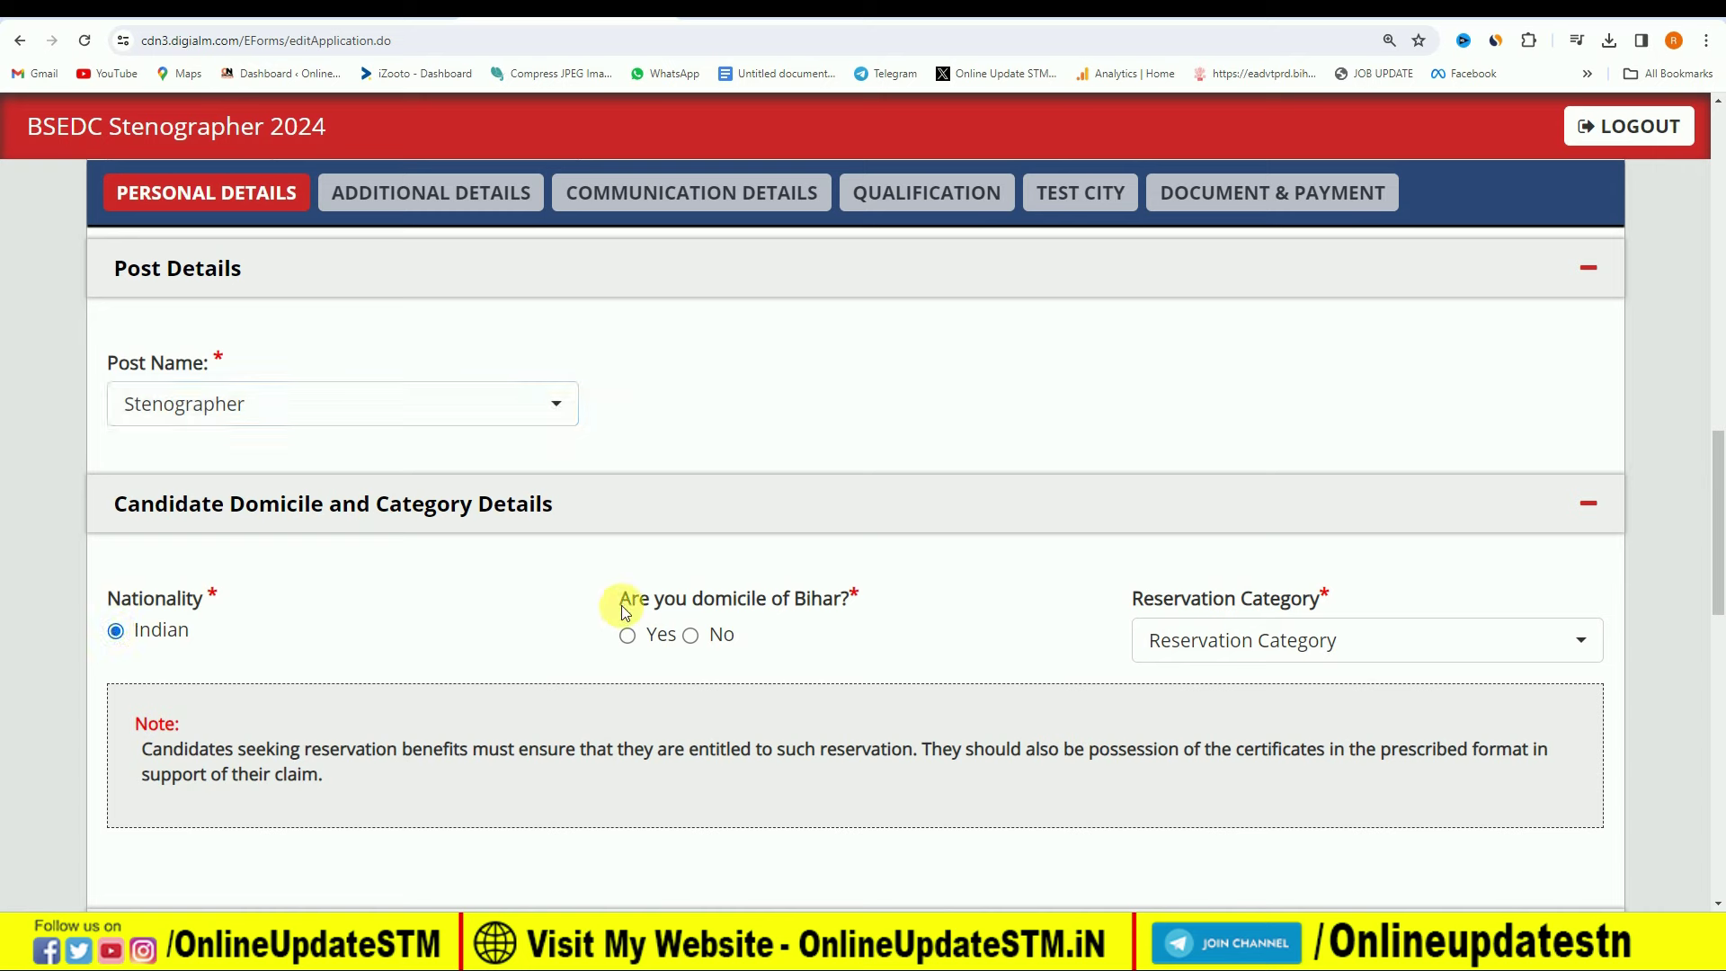
{"action": "left_click", "coordinate": [627, 635]}
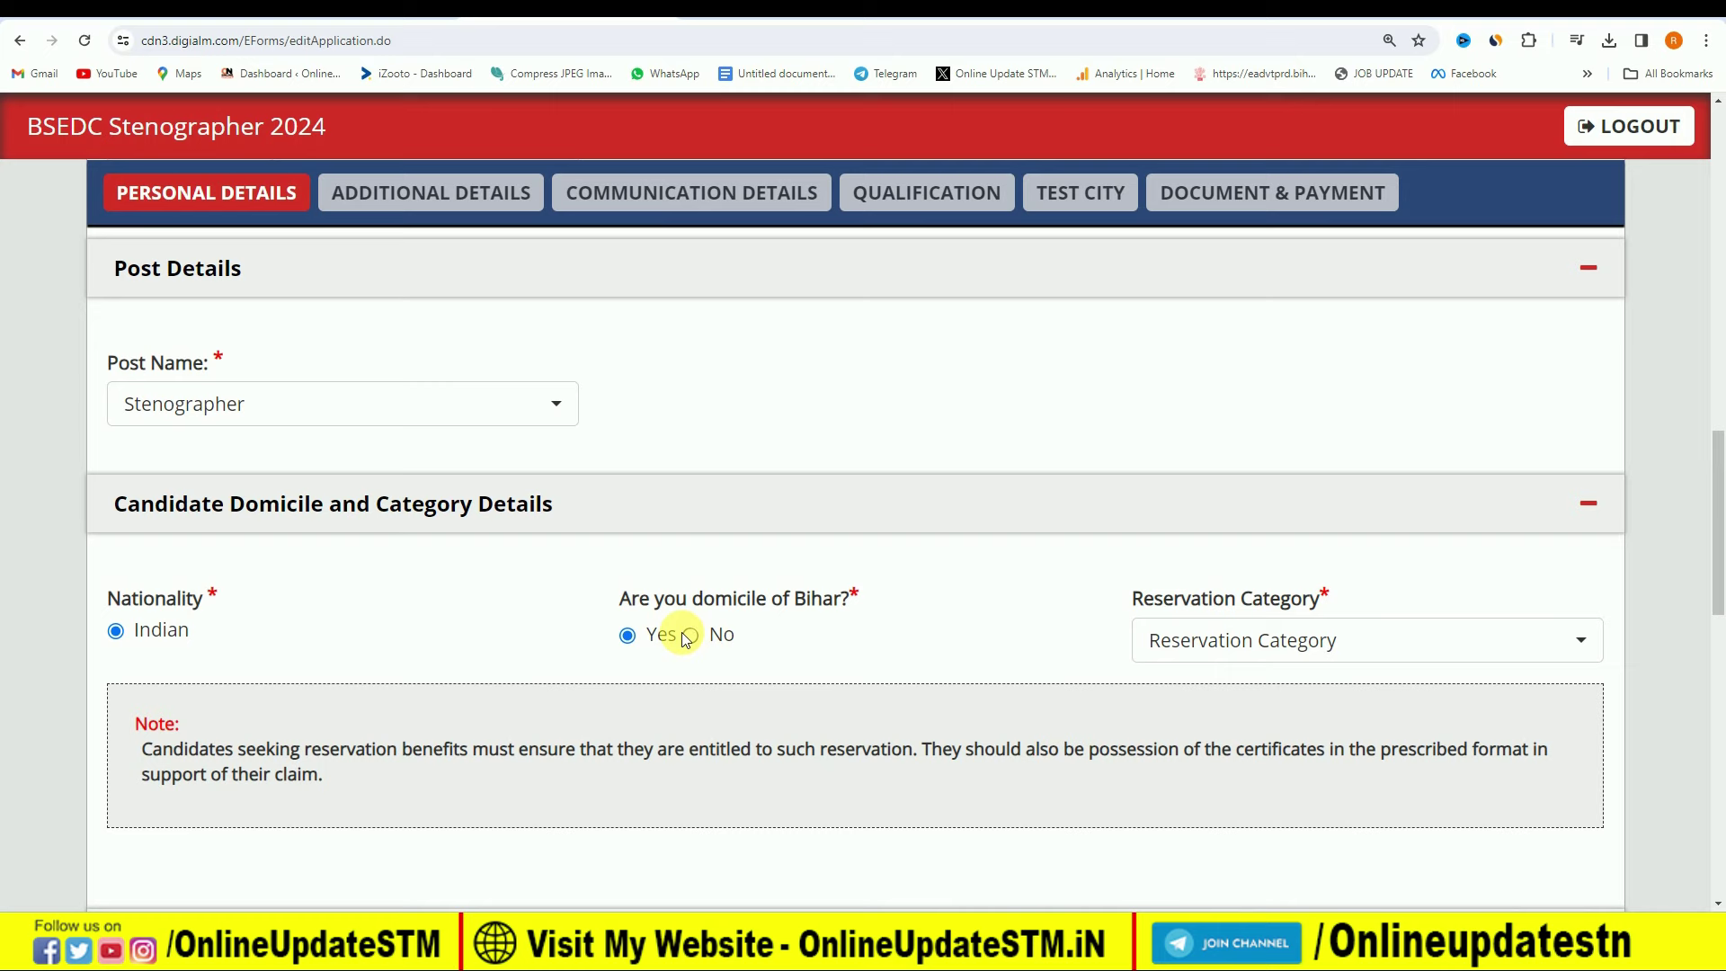
{"action": "left_click", "coordinate": [720, 638]}
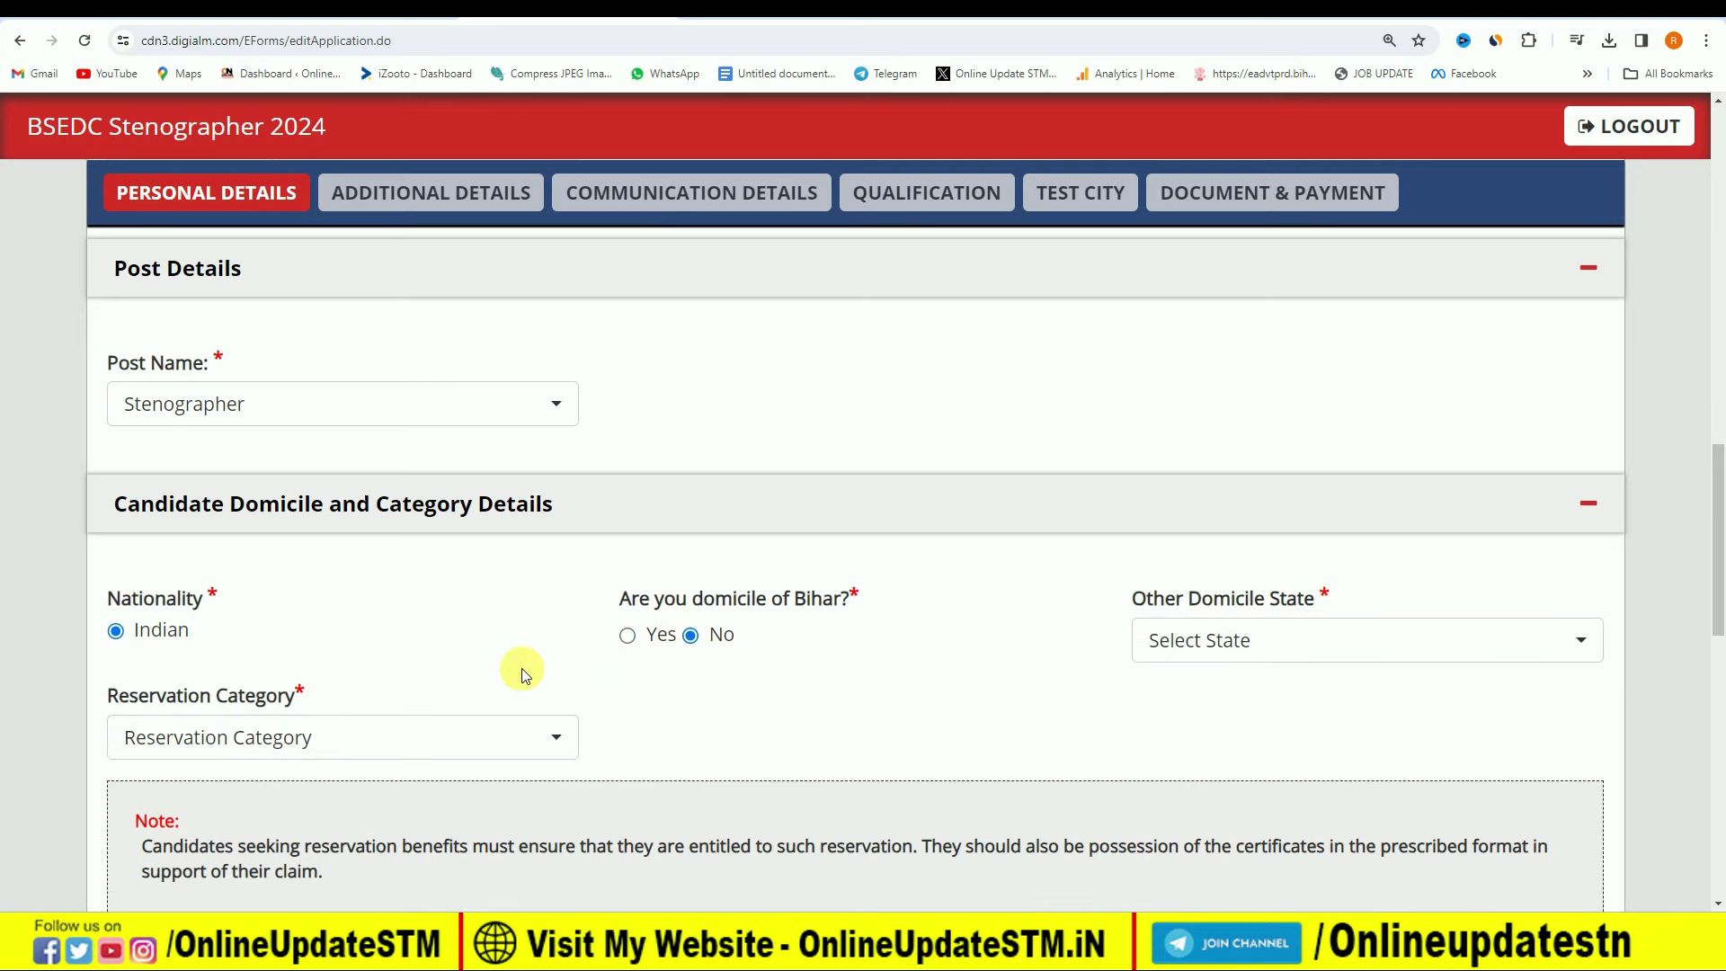
{"action": "left_click", "coordinate": [1226, 644]}
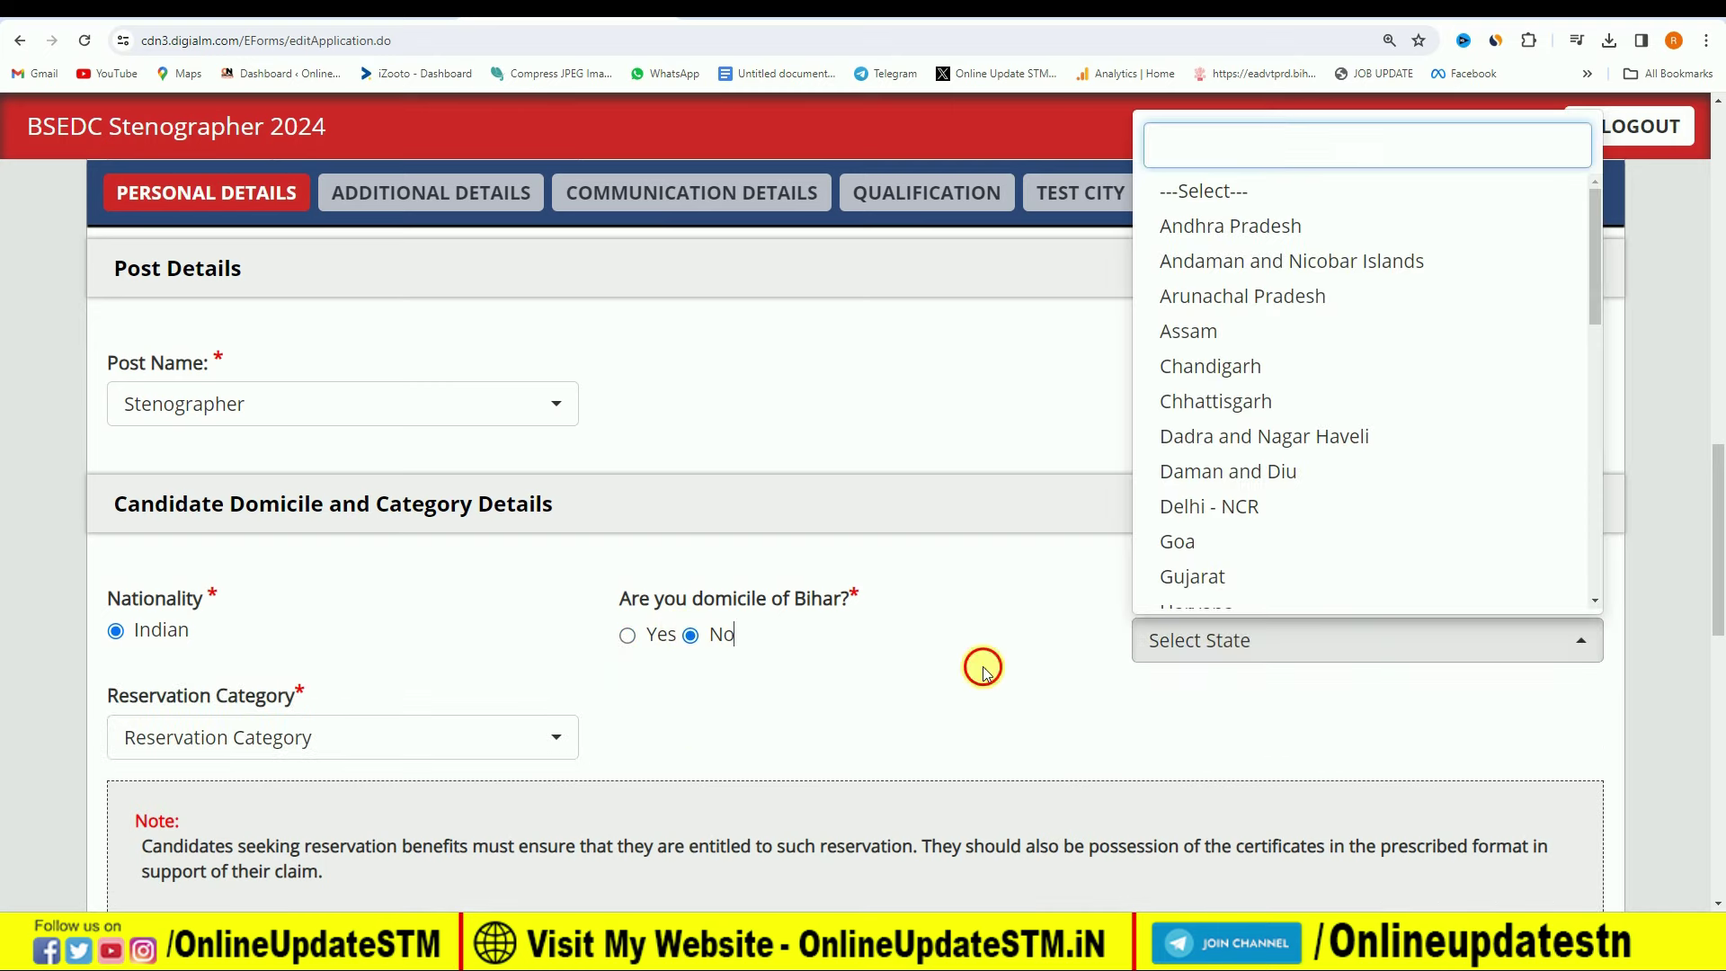
{"action": "left_click", "coordinate": [985, 670]}
{"action": "left_click", "coordinate": [286, 747]}
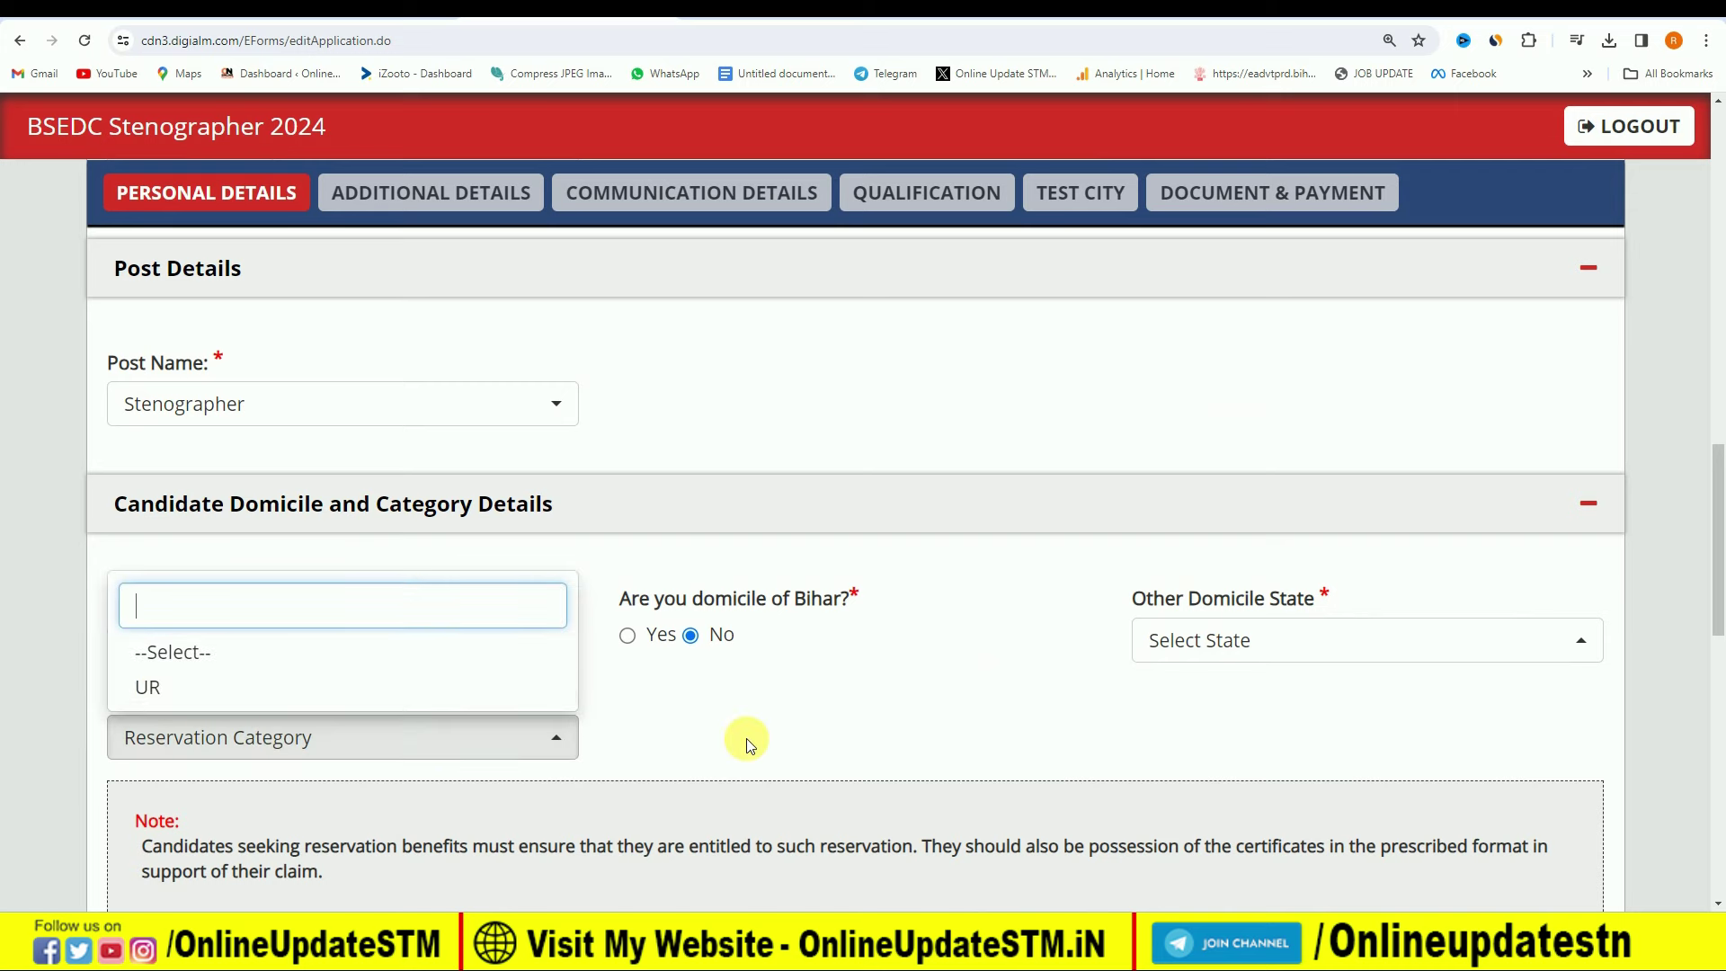
{"action": "left_click", "coordinate": [697, 697]}
Answer Yes to domicile of Bihar and set the reservation category to BC-II.
{"action": "left_click", "coordinate": [627, 636]}
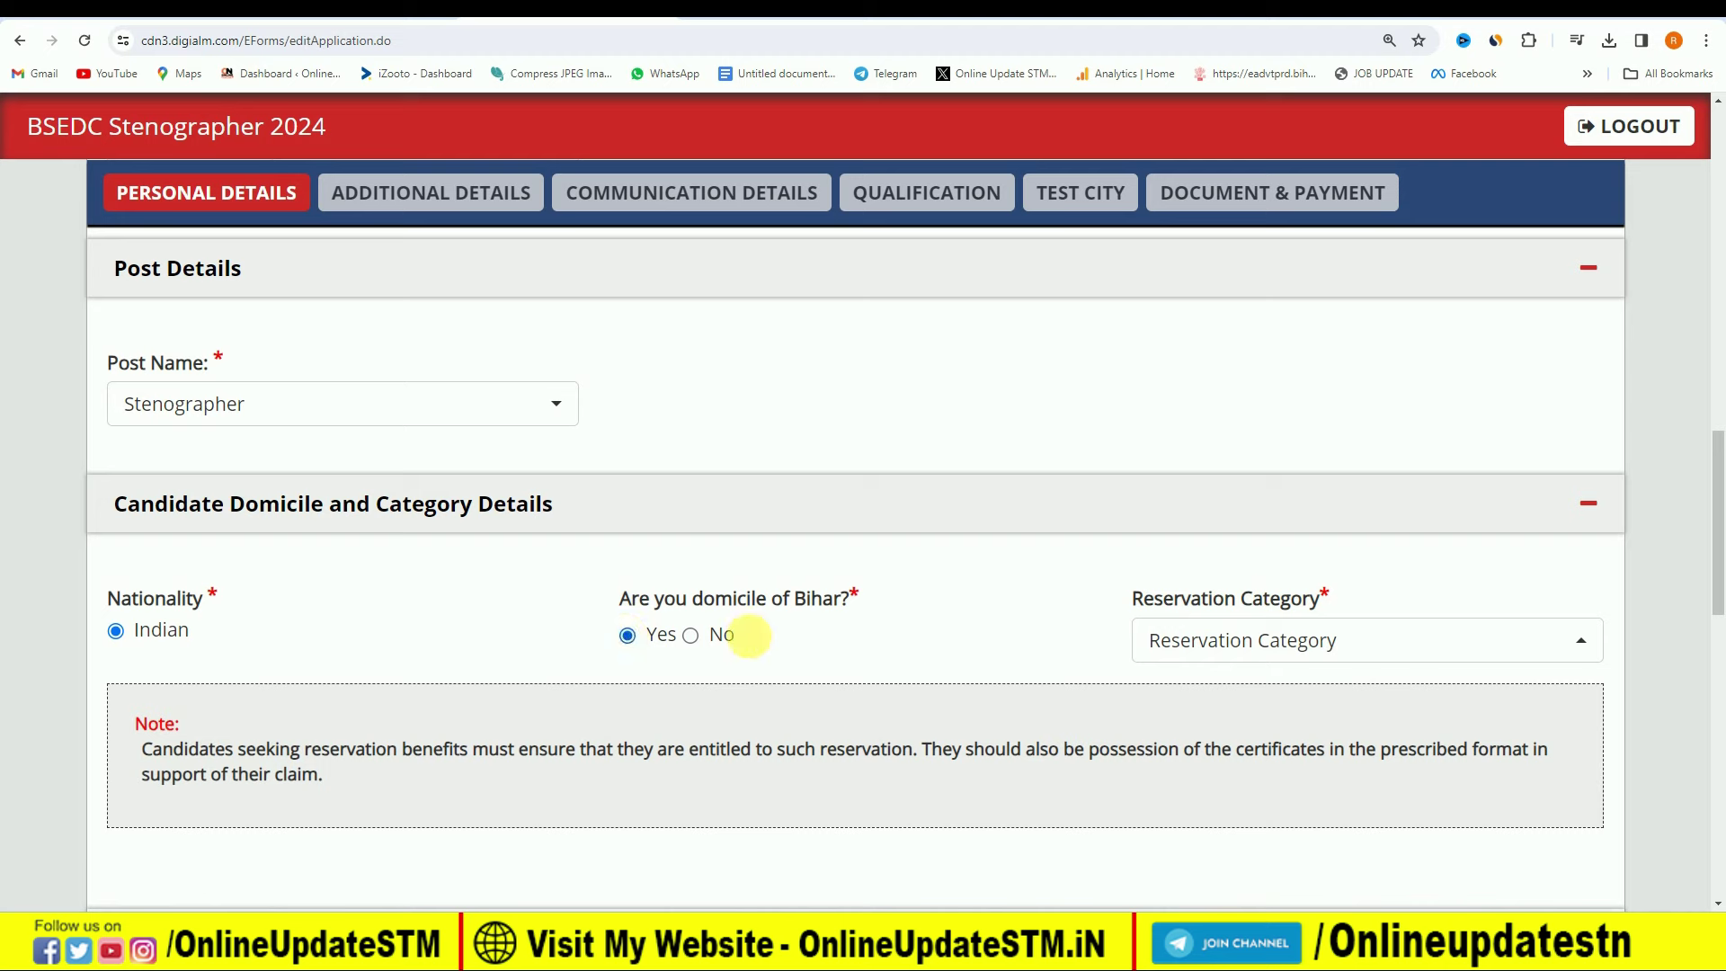
{"action": "left_click", "coordinate": [1332, 657]}
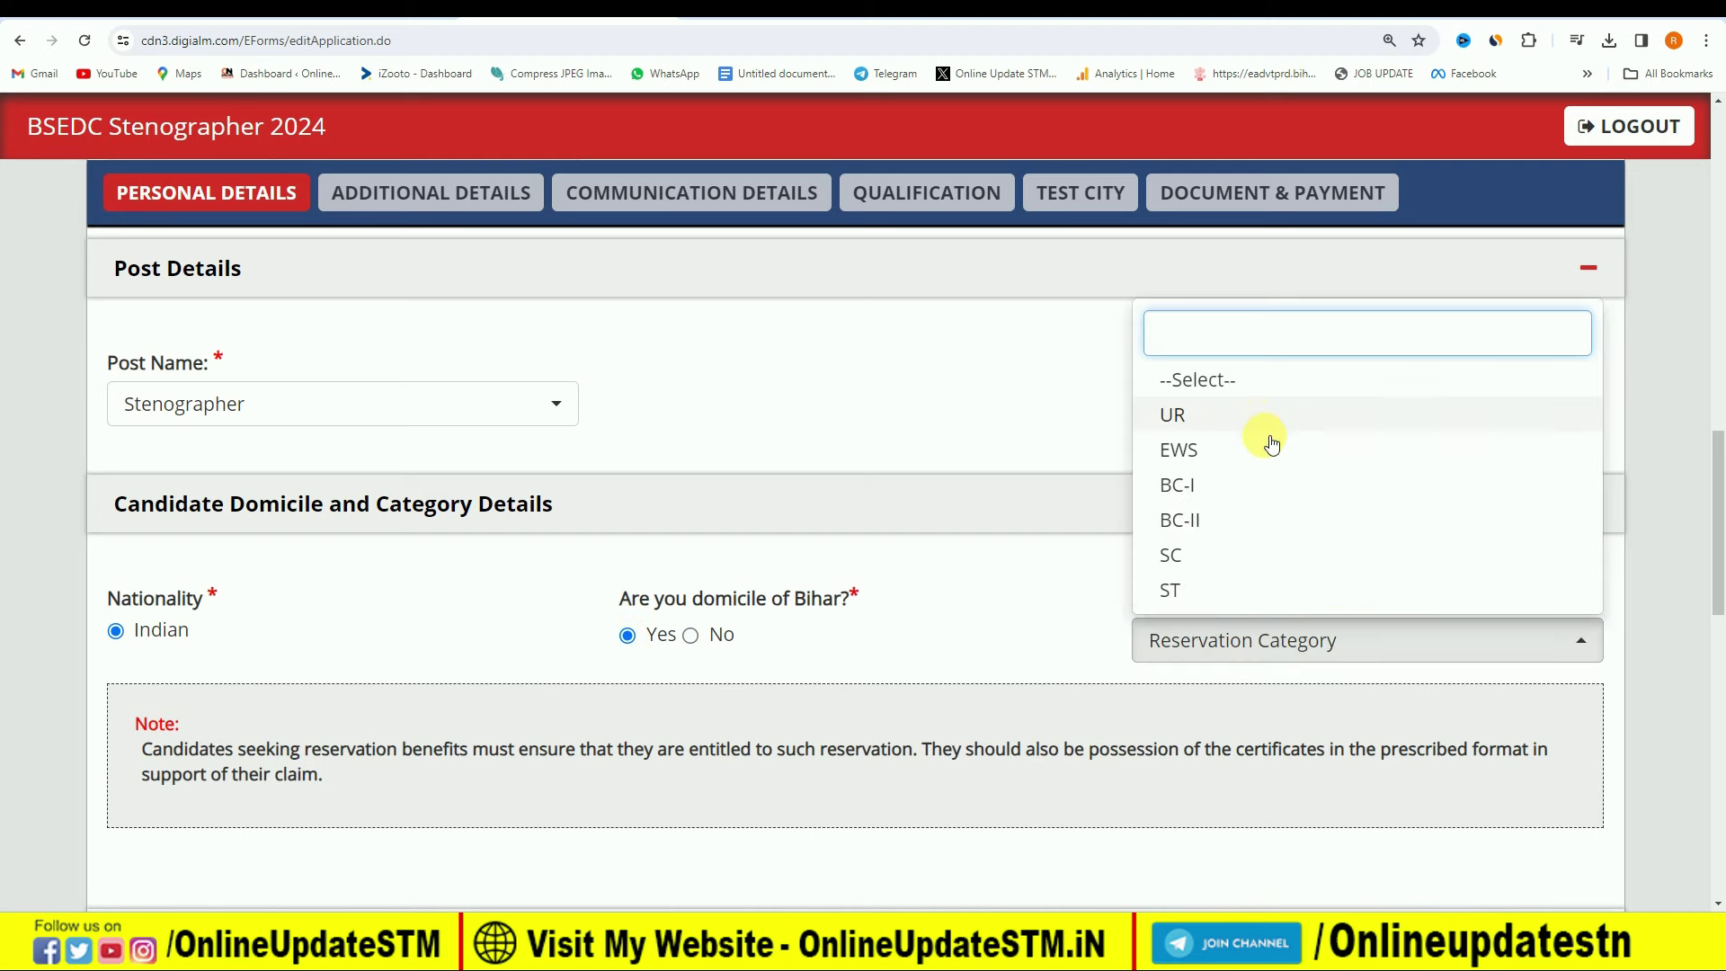
{"action": "left_click", "coordinate": [1268, 520]}
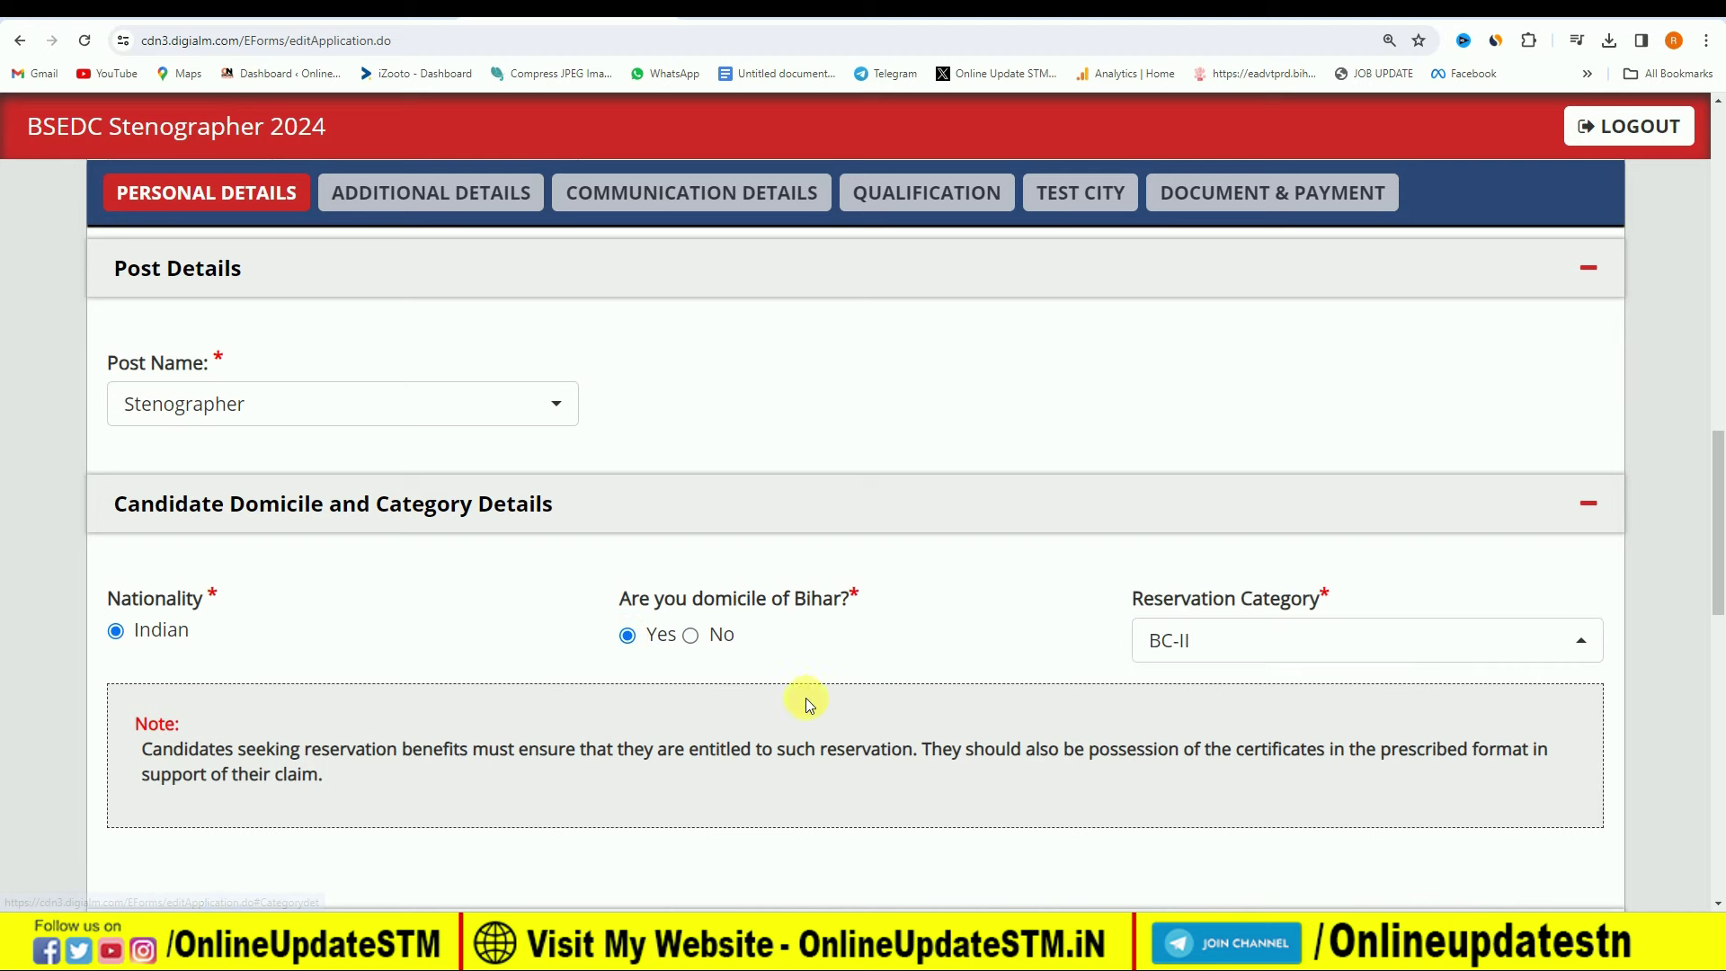
Review the fields required for the category certificate, domicile certificate and identification details.
{"action": "scroll", "coordinate": [863, 677], "scroll_direction": "down", "scroll_amount": 5}
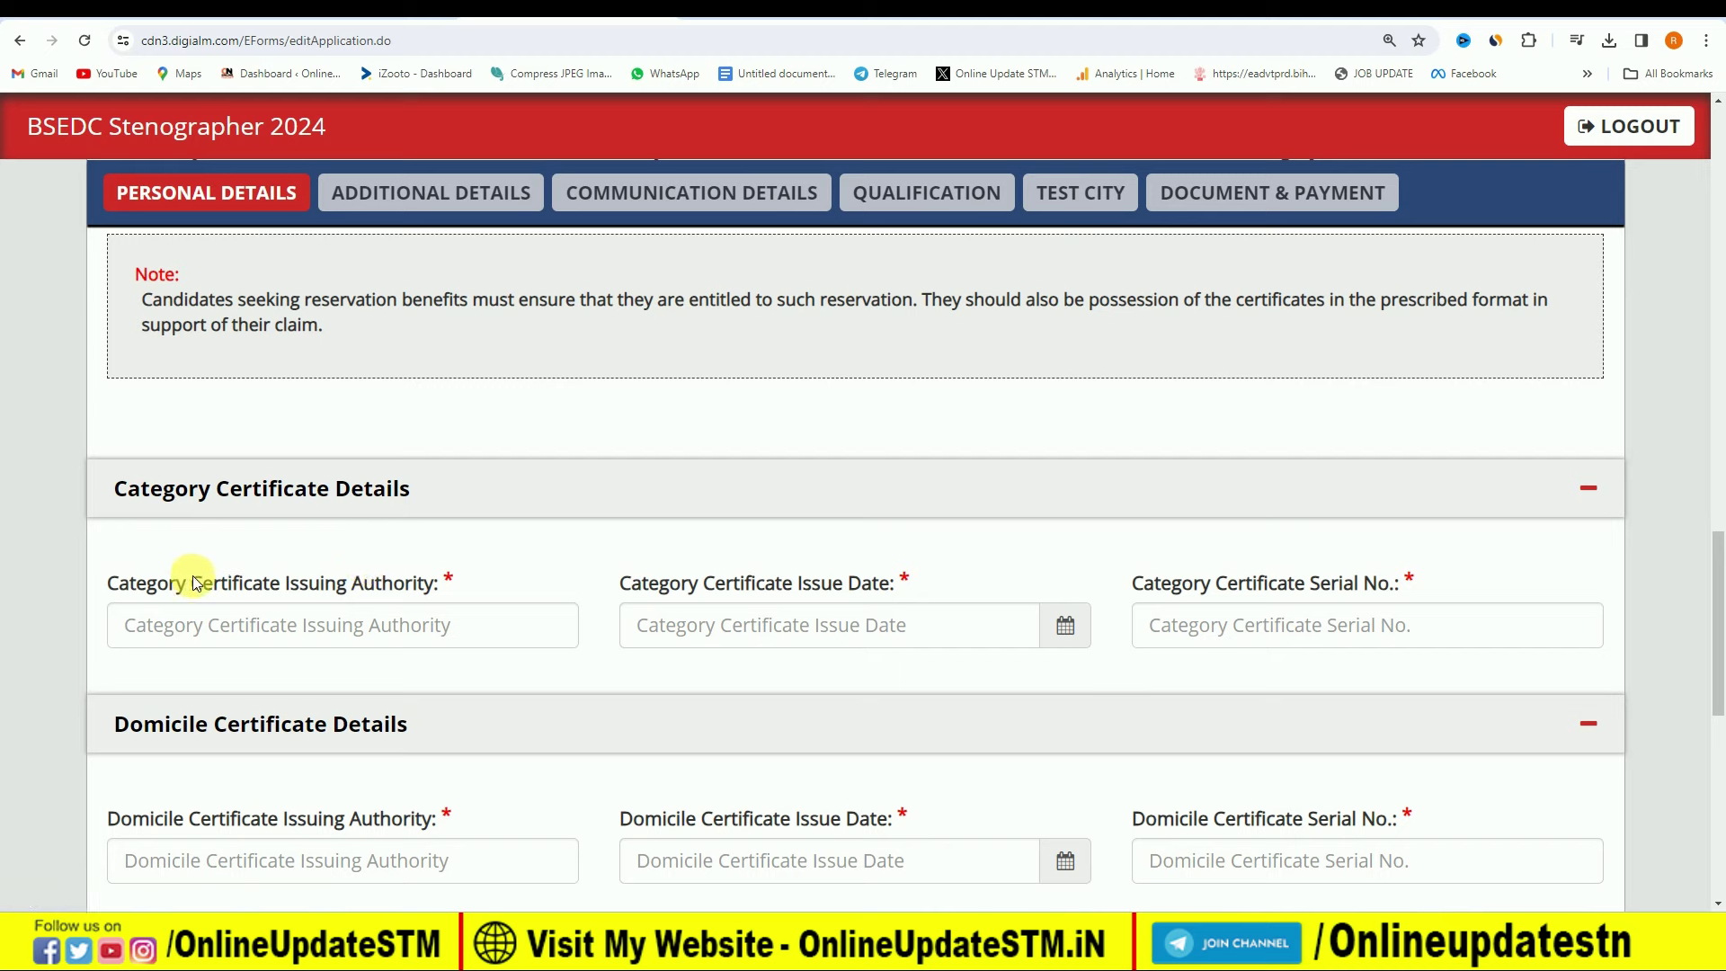
{"action": "left_click", "coordinate": [378, 629]}
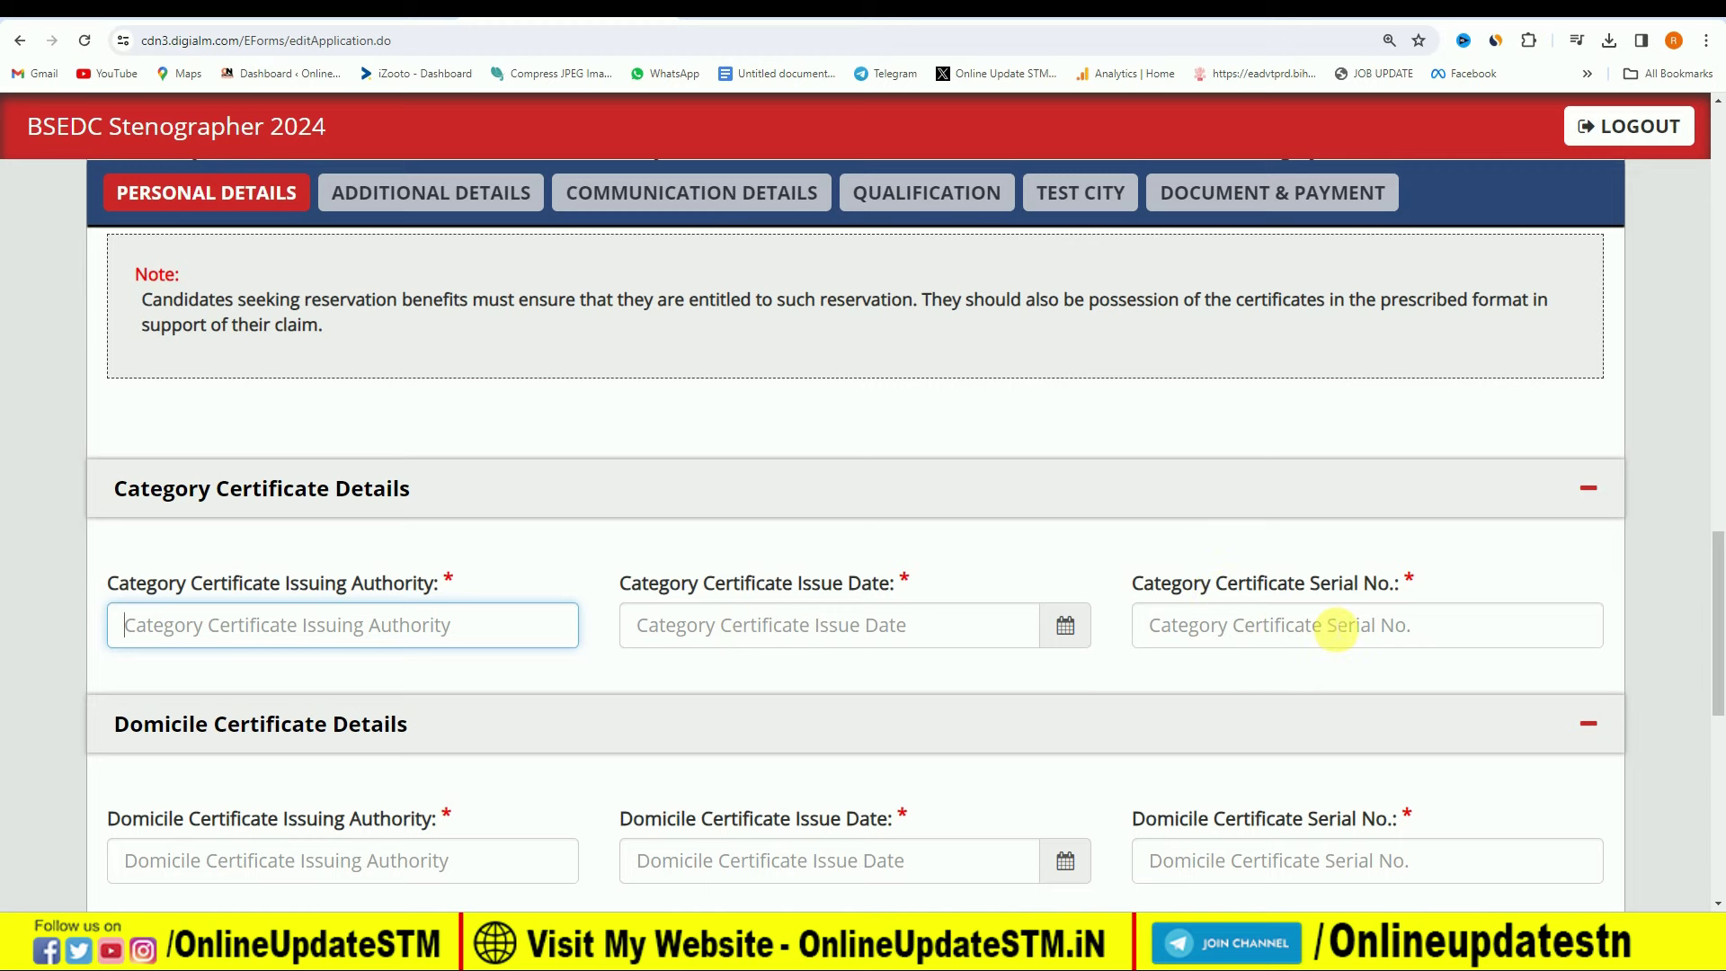
{"action": "scroll", "coordinate": [513, 702], "scroll_direction": "down", "scroll_amount": 3}
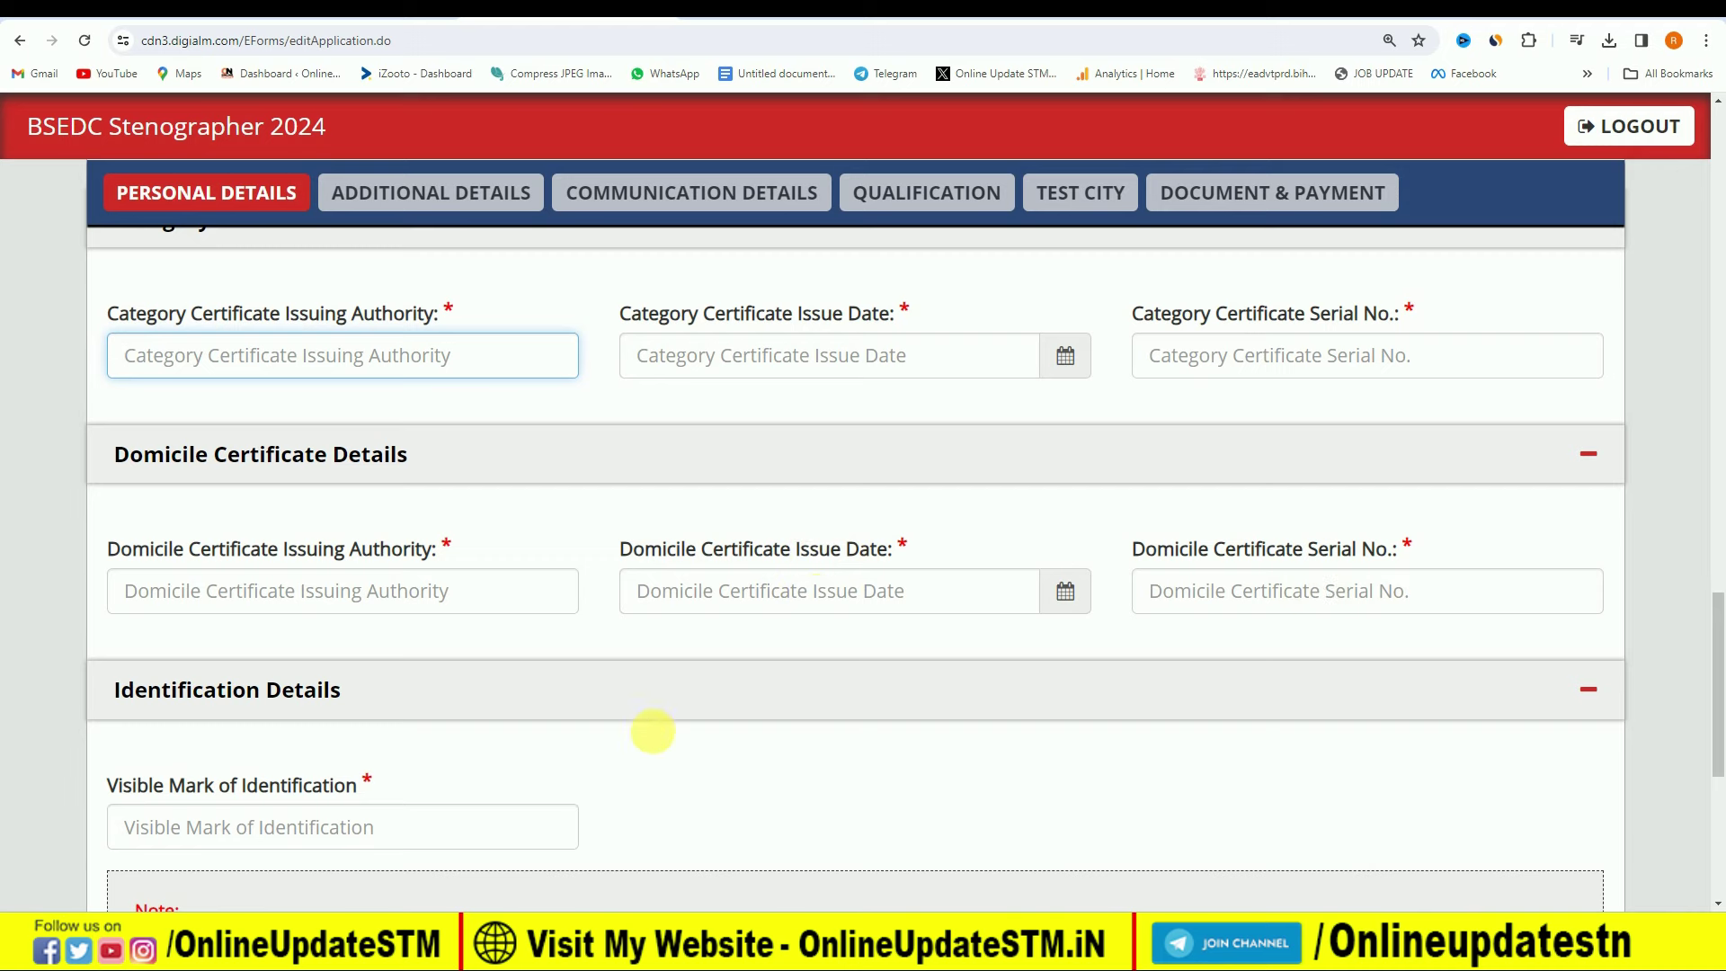
{"action": "scroll", "coordinate": [553, 719], "scroll_direction": "down", "scroll_amount": 2}
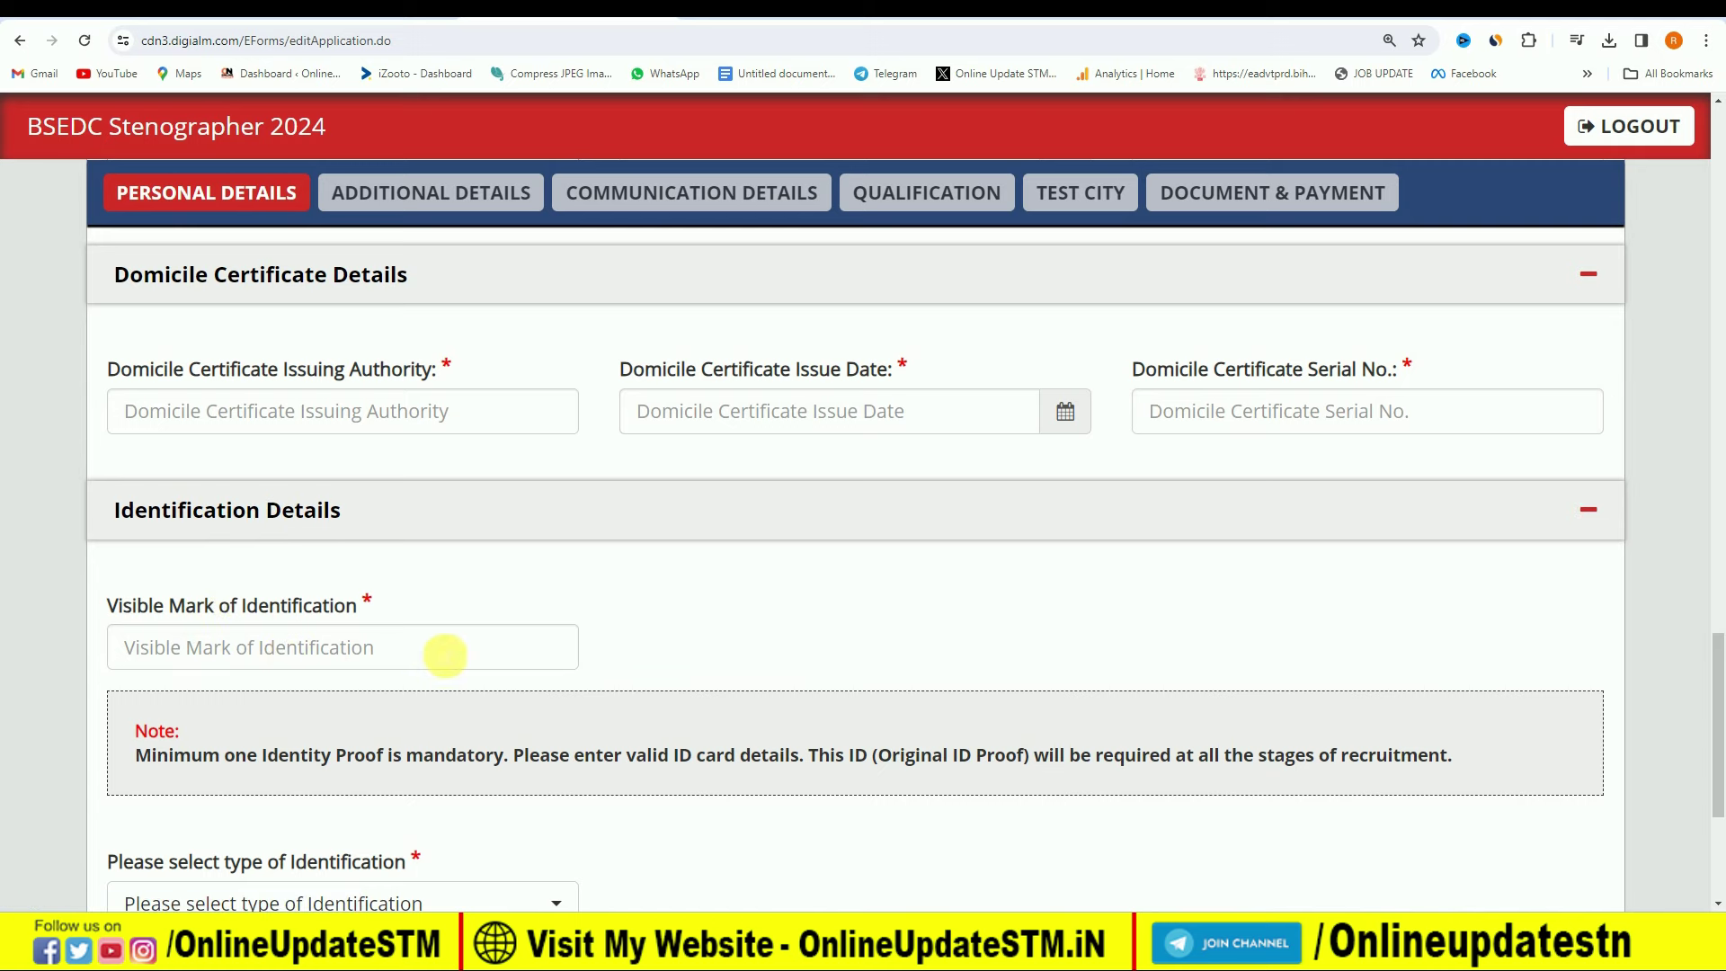
{"action": "scroll", "coordinate": [809, 624], "scroll_direction": "down", "scroll_amount": 2}
{"action": "scroll", "coordinate": [813, 626], "scroll_direction": "down", "scroll_amount": 2}
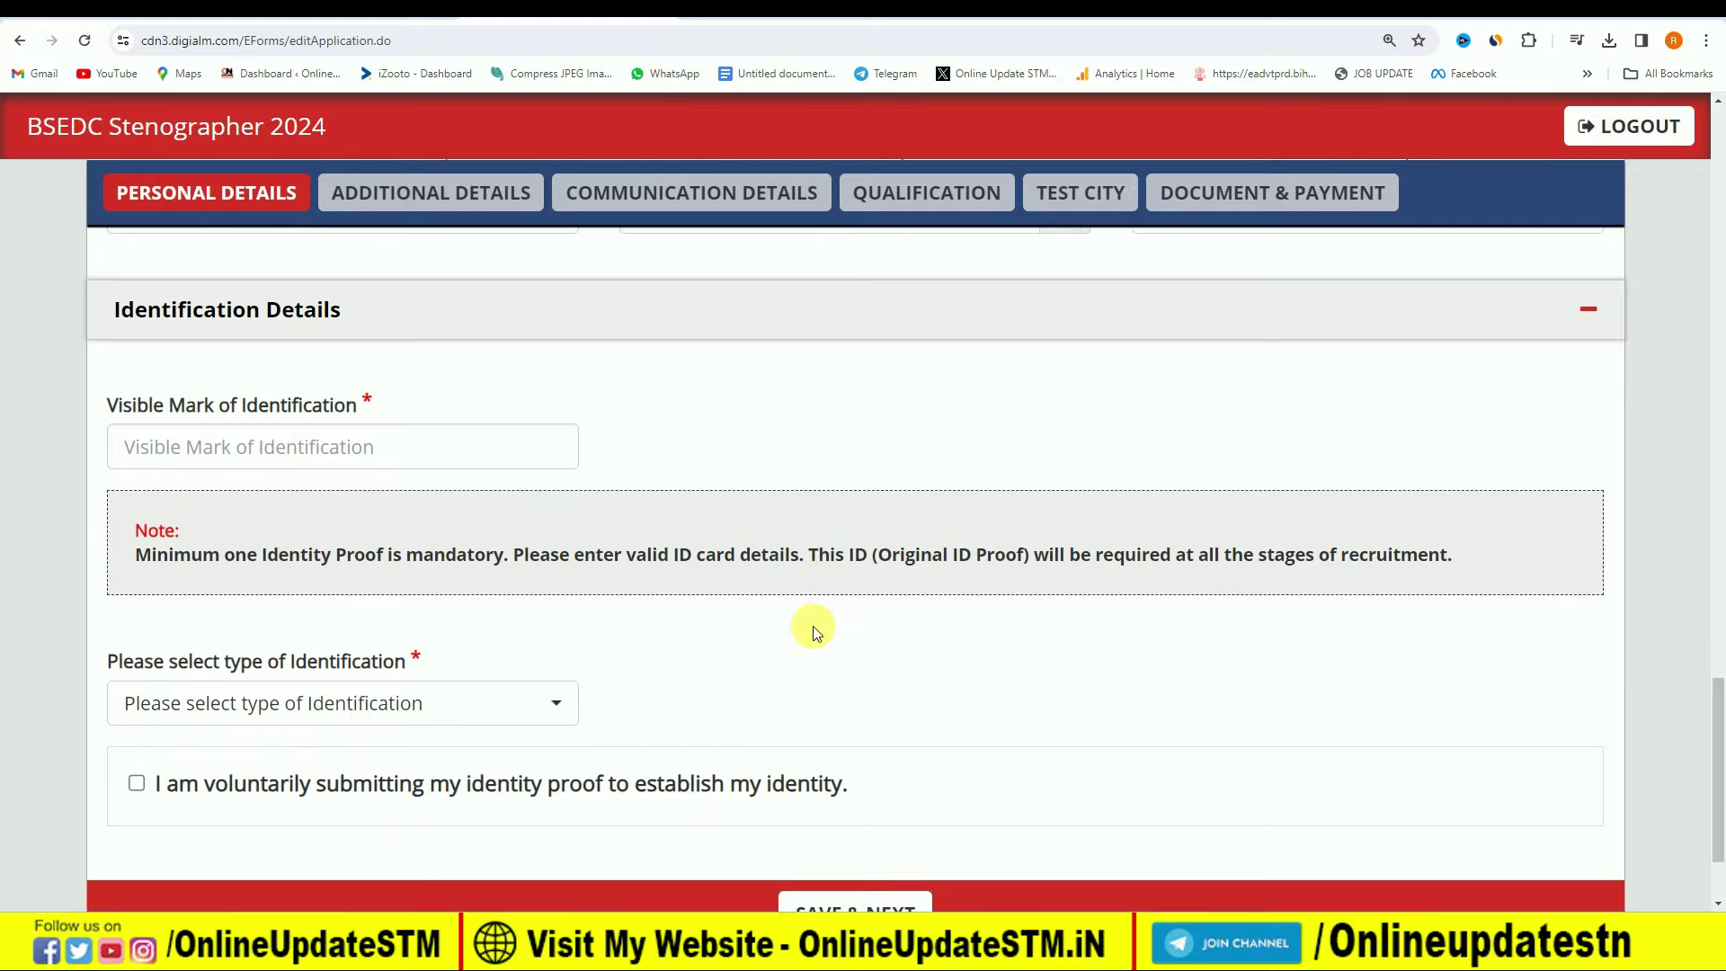
Set the type of identification to Any Photo ID Card issued by Government Authority.
{"action": "left_click", "coordinate": [339, 555]}
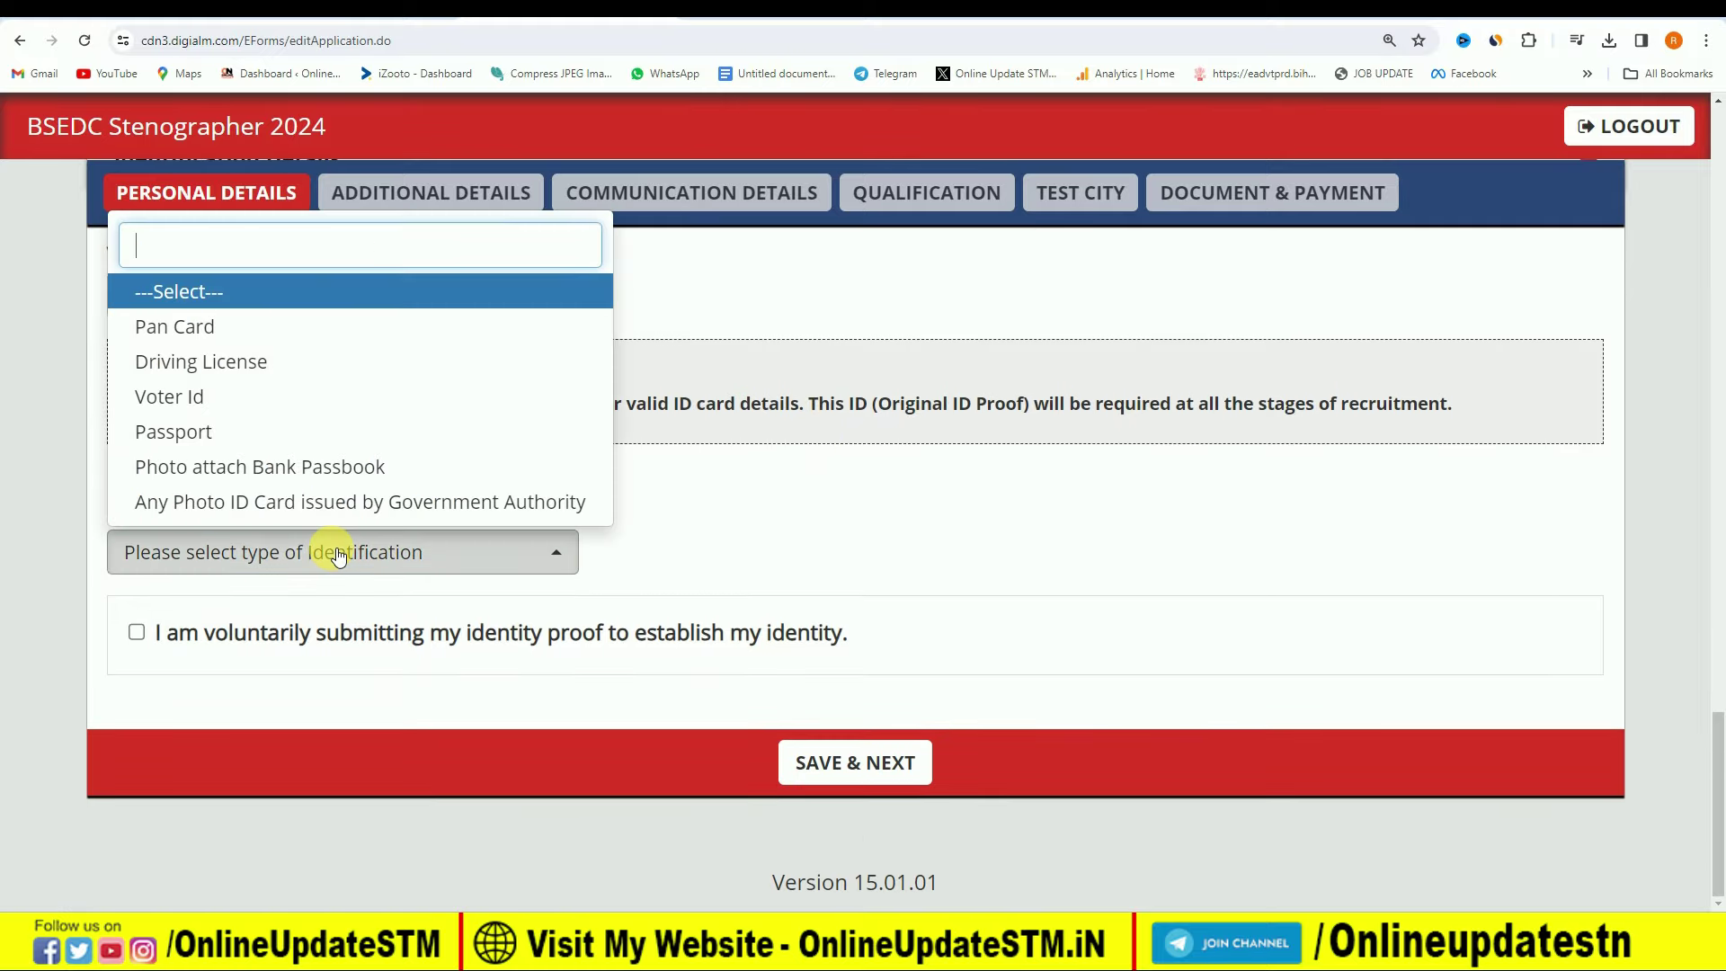
{"action": "left_click", "coordinate": [263, 340]}
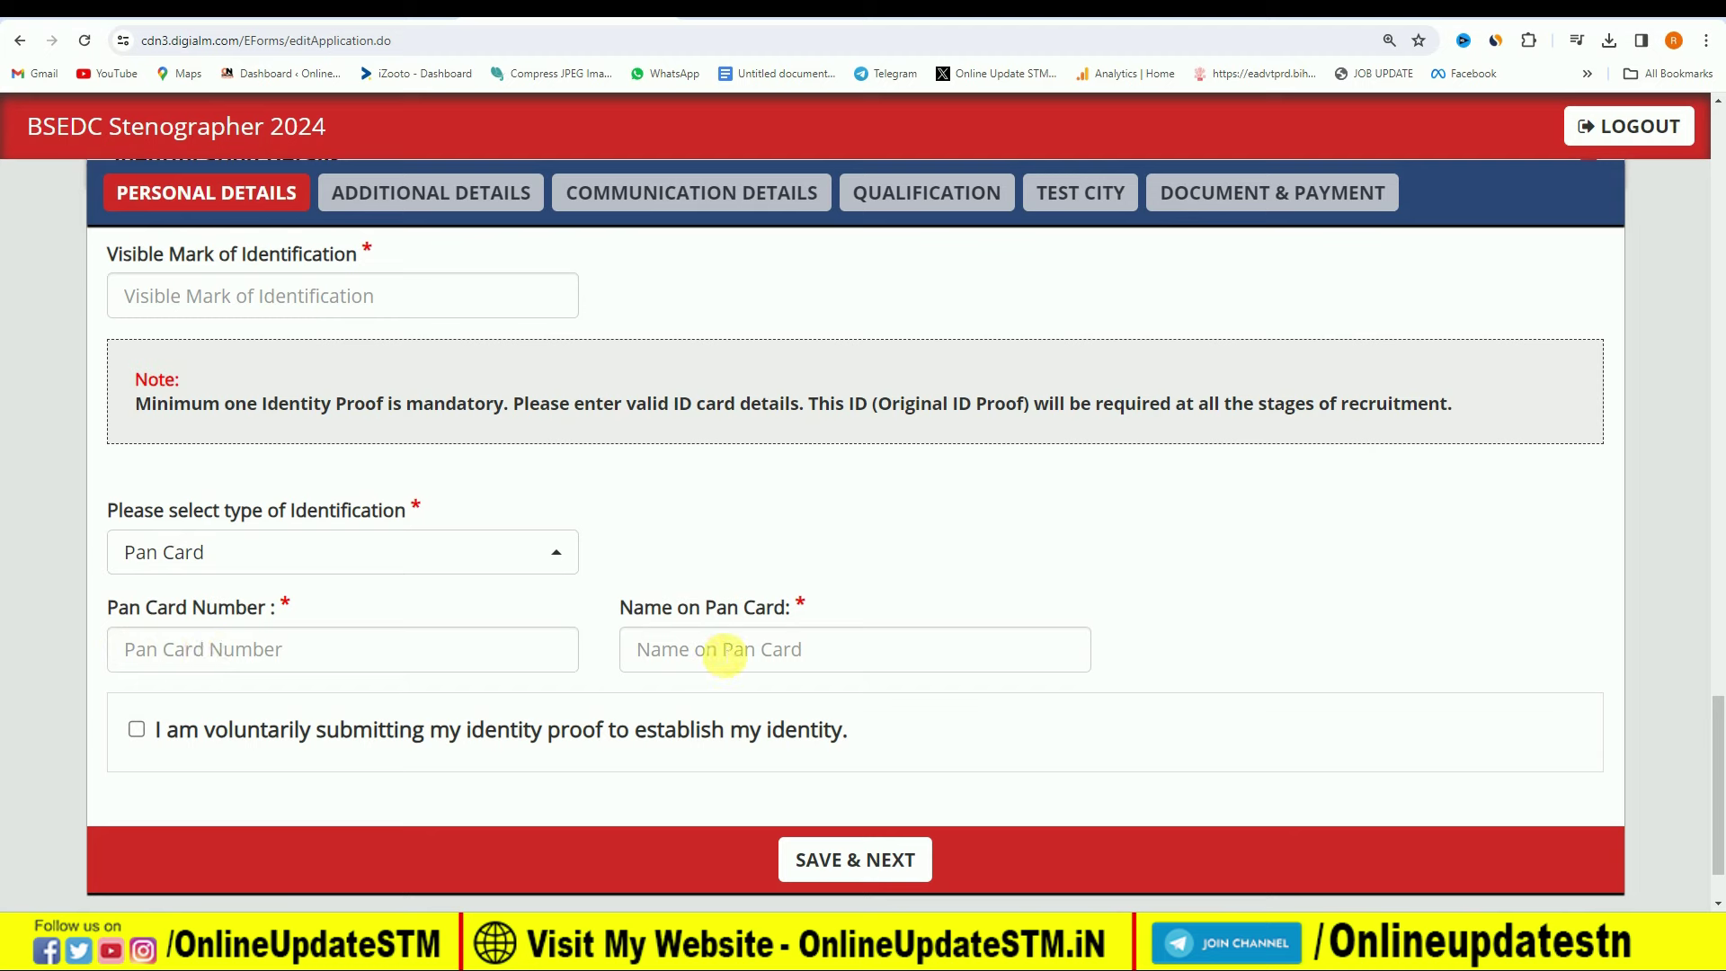
{"action": "left_click", "coordinate": [301, 551]}
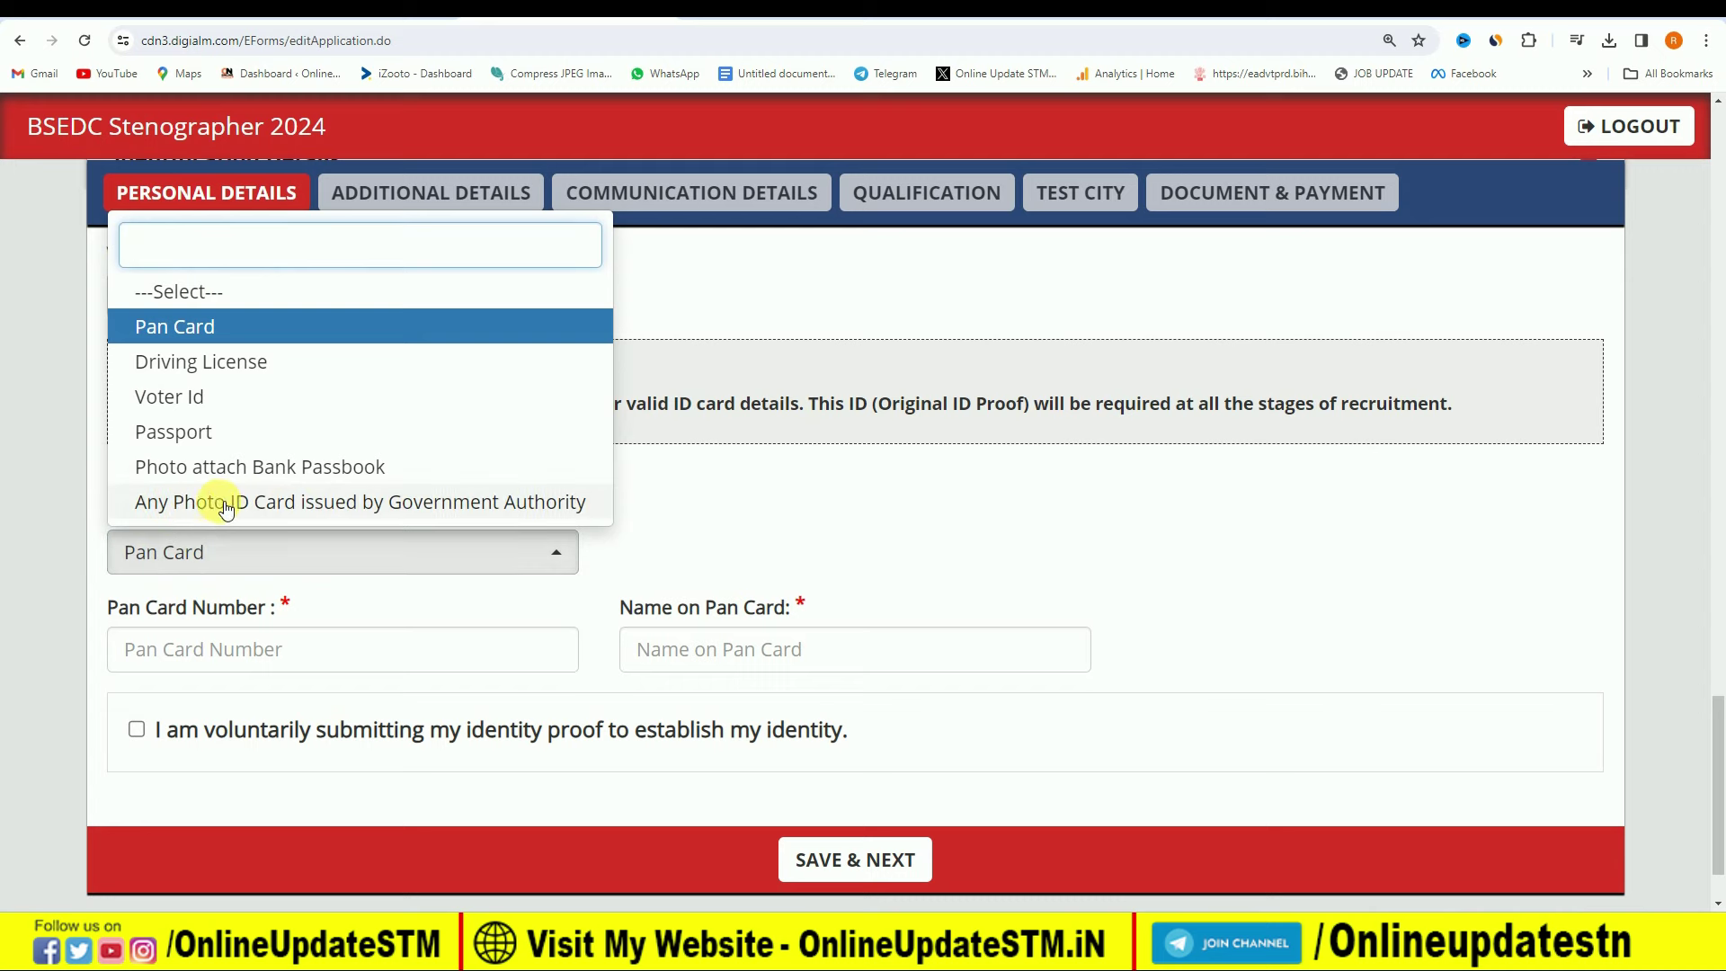
{"action": "left_click", "coordinate": [259, 508]}
{"action": "left_click", "coordinate": [262, 507]}
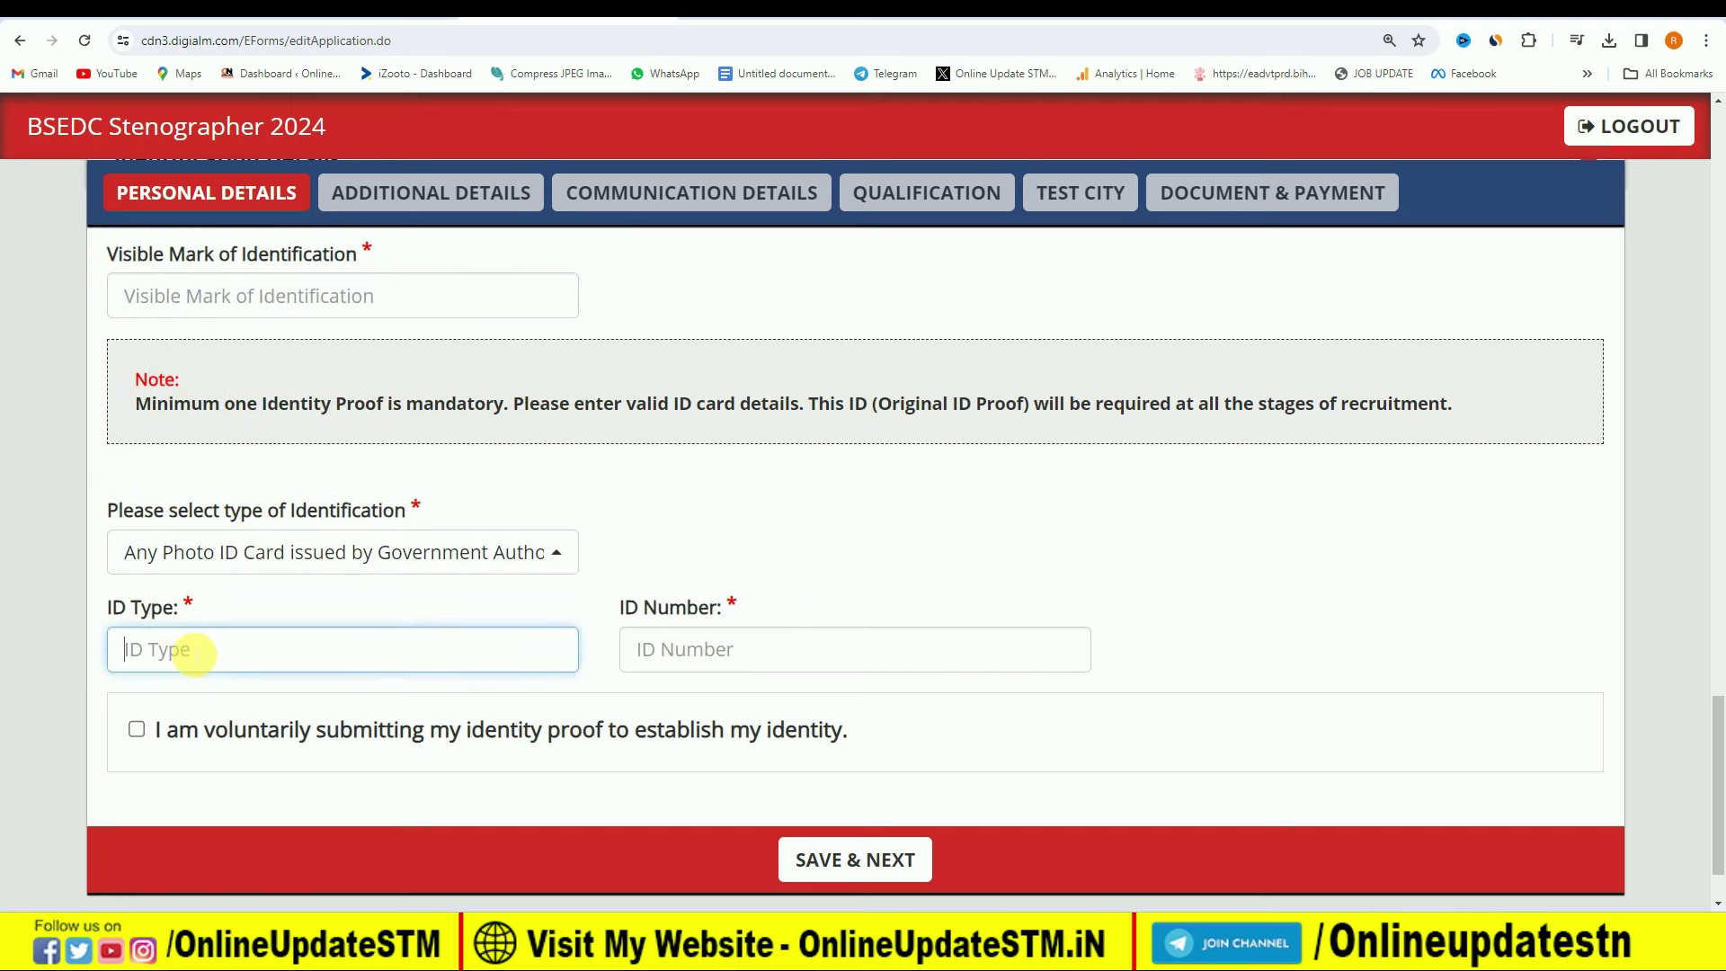
Enter AADHAR CARD as the ID type and tick the voluntary identity proof declaration.
{"action": "left_click", "coordinate": [209, 643]}
{"action": "type", "text": "AADHAR CARD"}
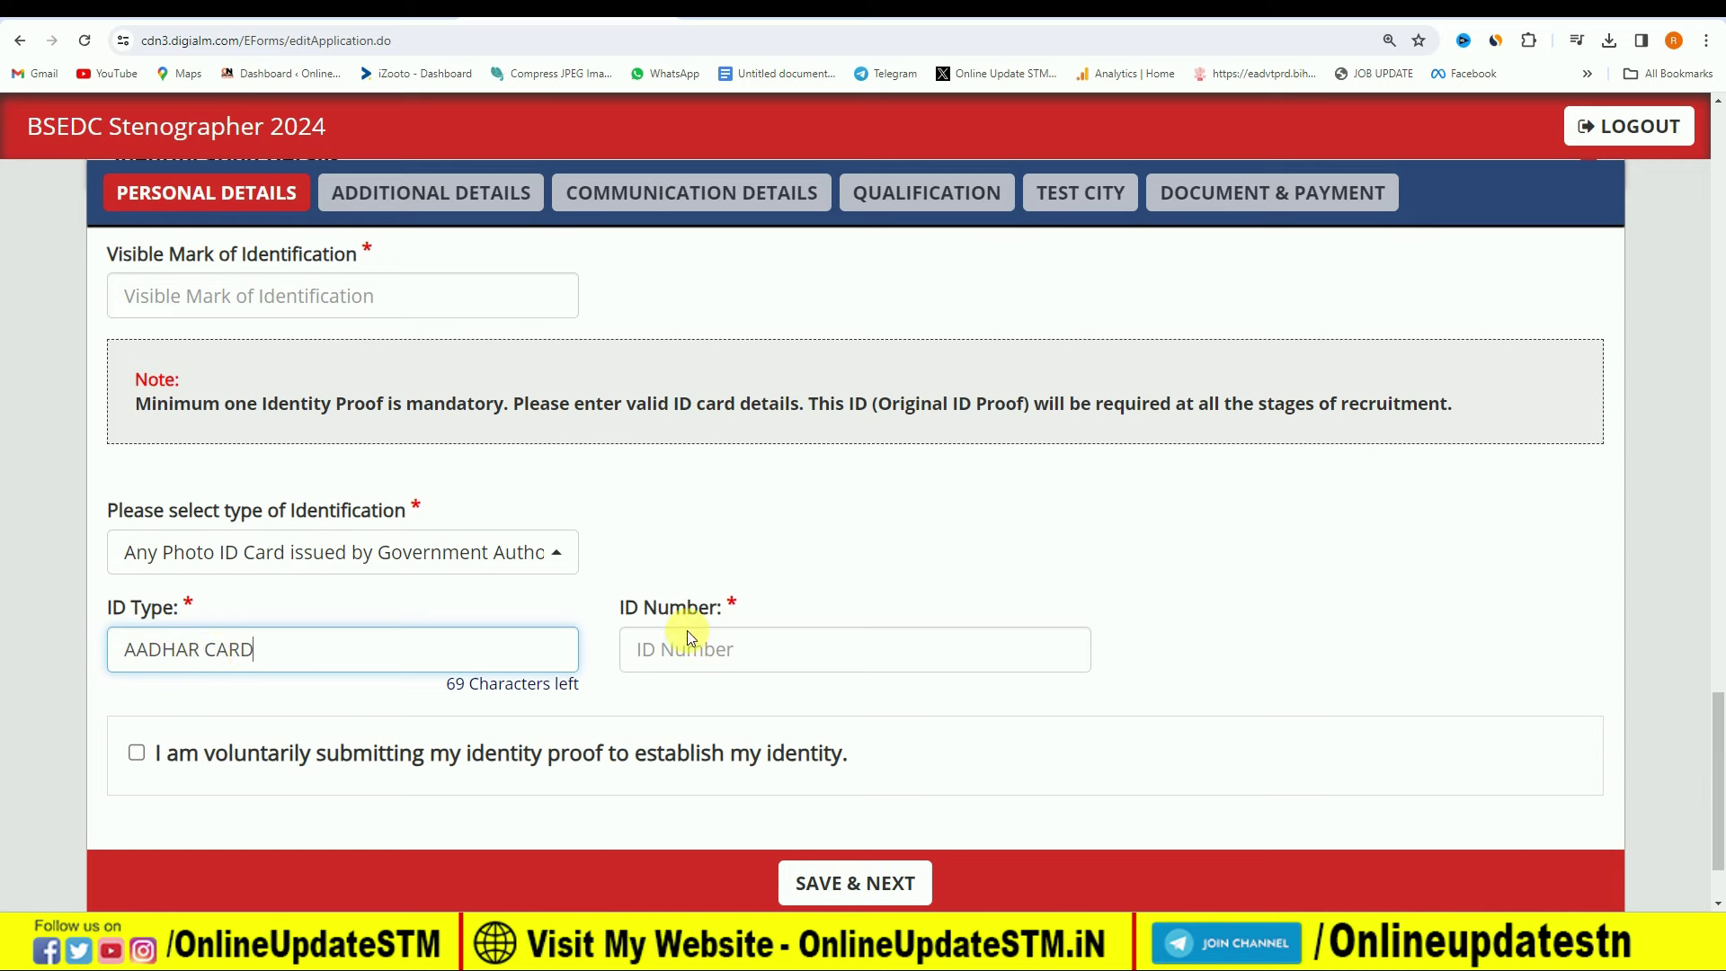
{"action": "left_click", "coordinate": [146, 754]}
{"action": "left_click", "coordinate": [138, 730]}
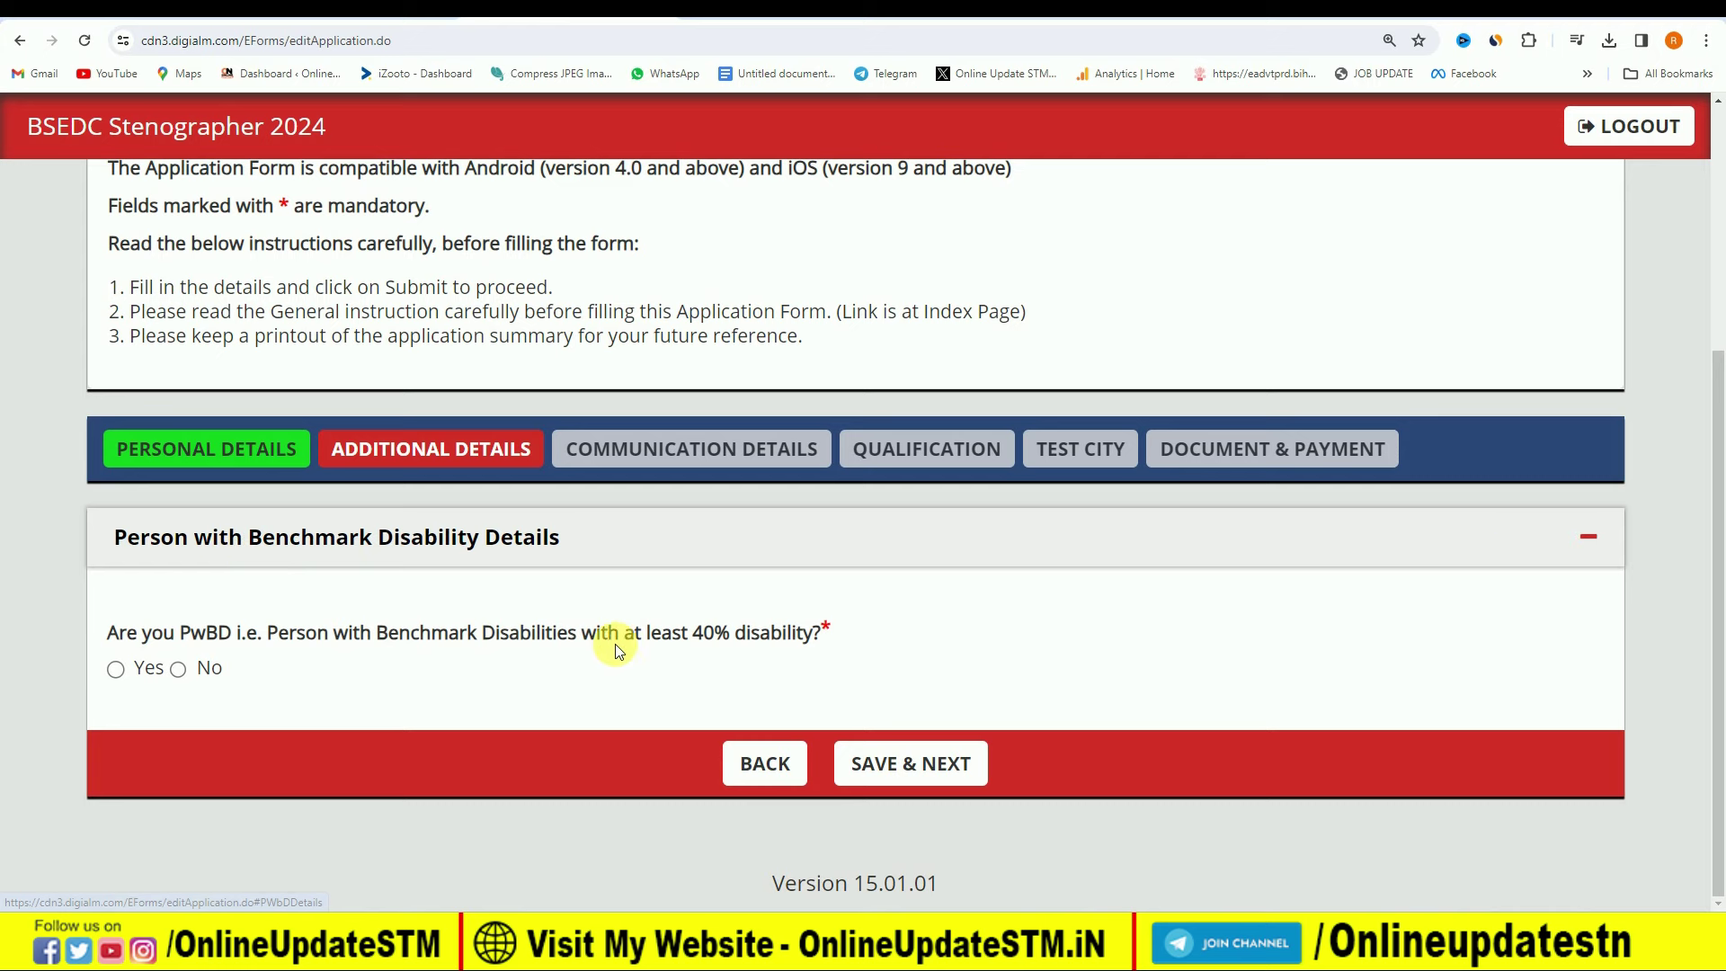
Answer No to the benchmark disability question and save the additional details.
{"action": "left_click", "coordinate": [133, 670]}
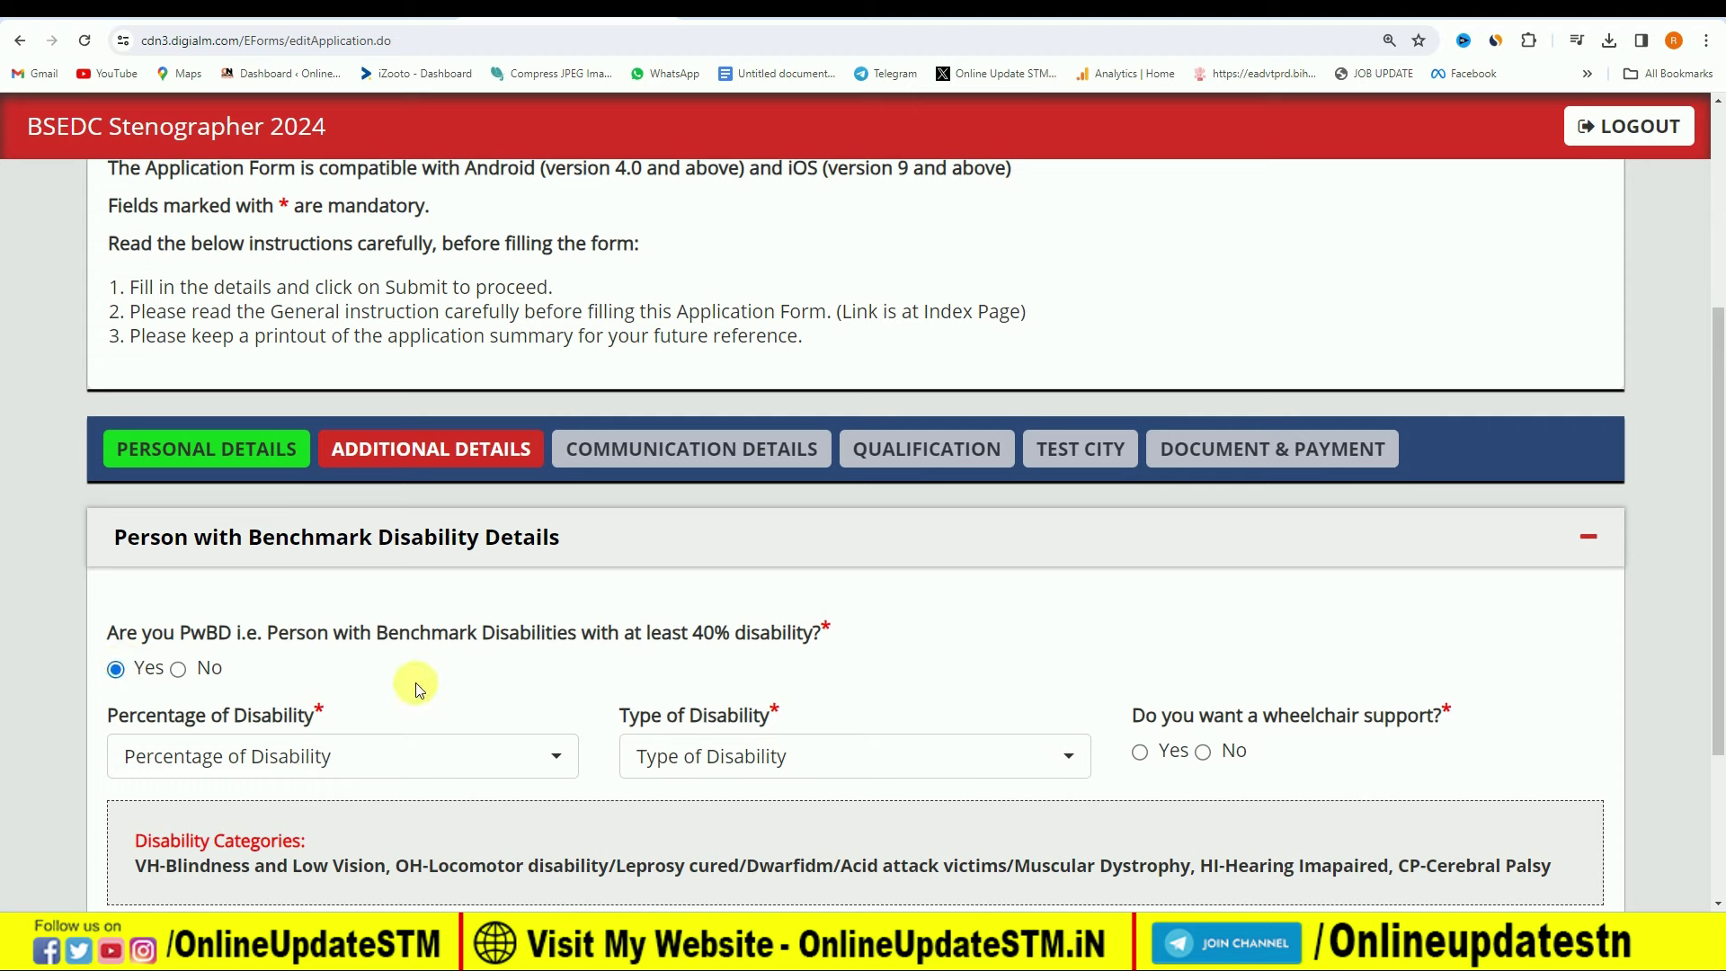
{"action": "left_click", "coordinate": [179, 669]}
{"action": "left_click", "coordinate": [903, 765]}
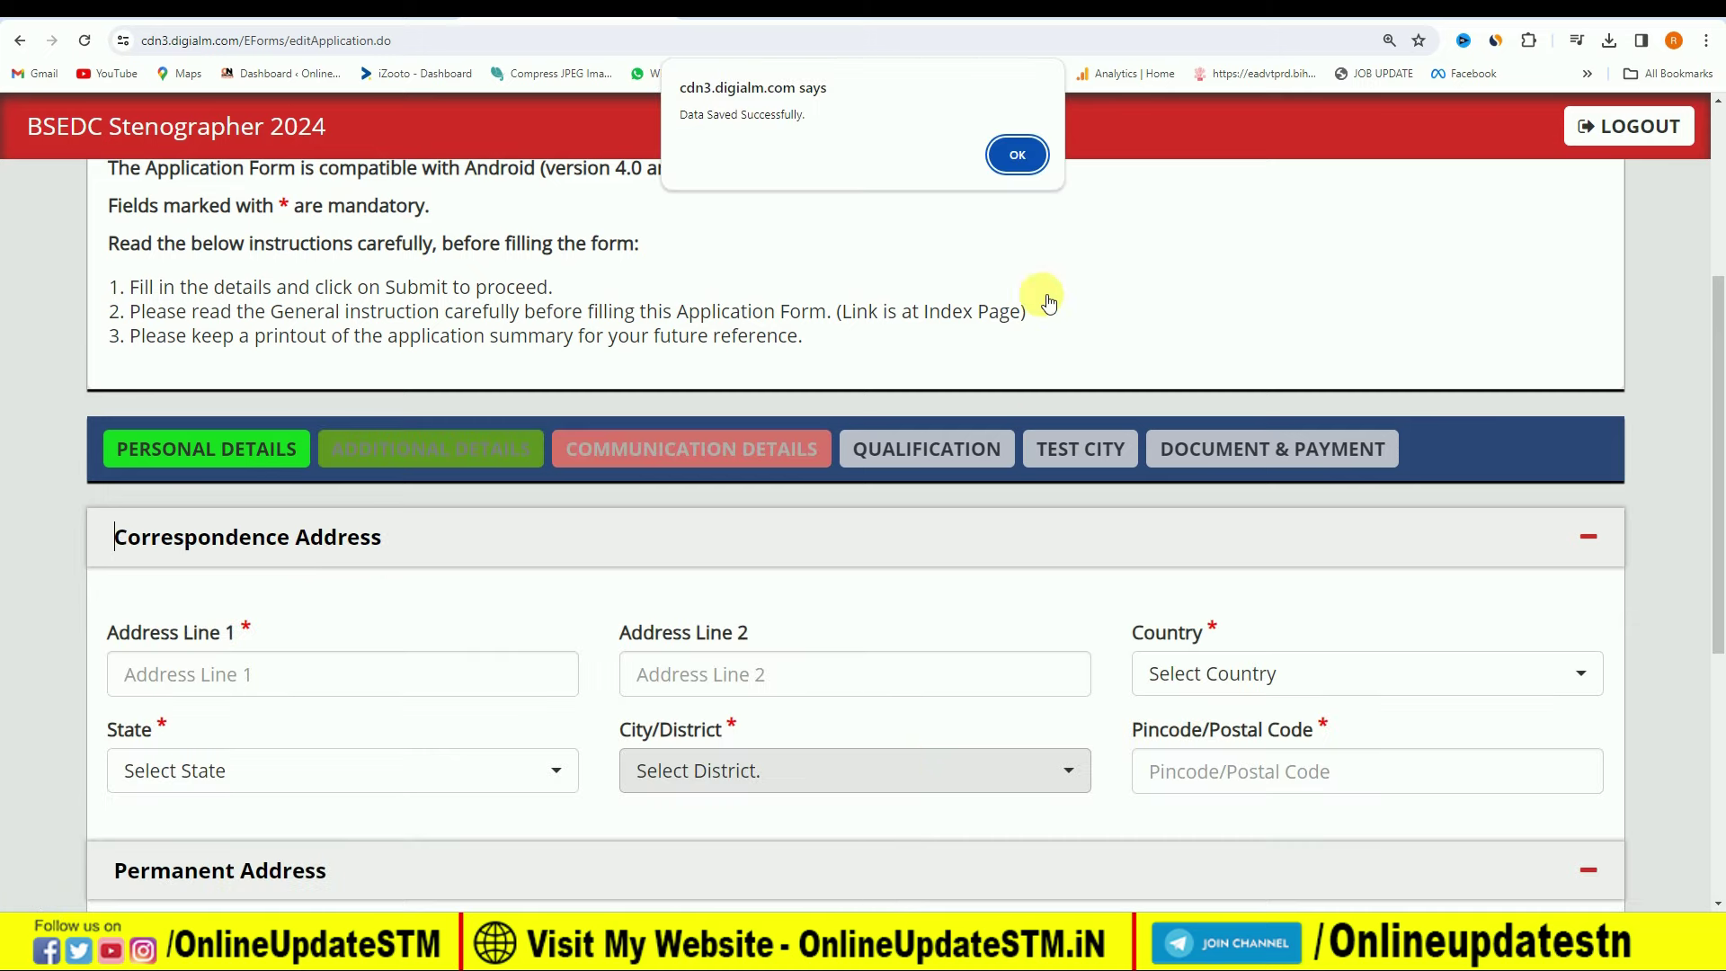
{"action": "left_click", "coordinate": [1017, 157]}
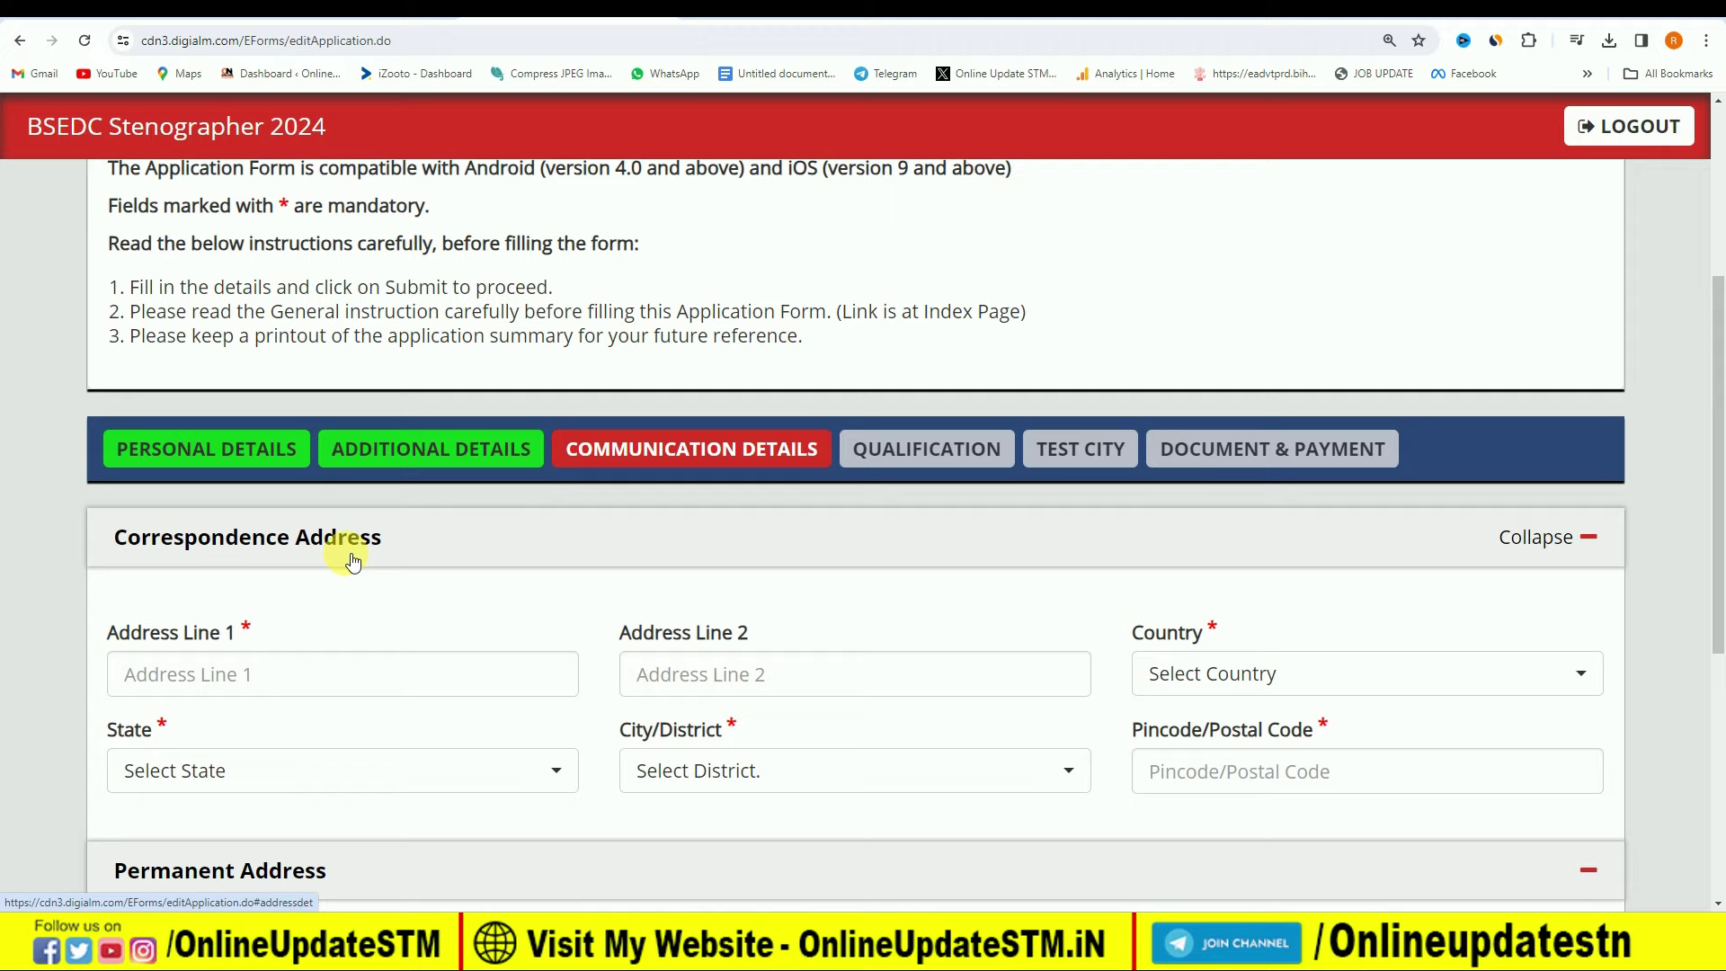
Set the correspondence address country to India, state to Bihar and city/district to Sitamarhi.
{"action": "scroll", "coordinate": [368, 566], "scroll_direction": "down", "scroll_amount": 1}
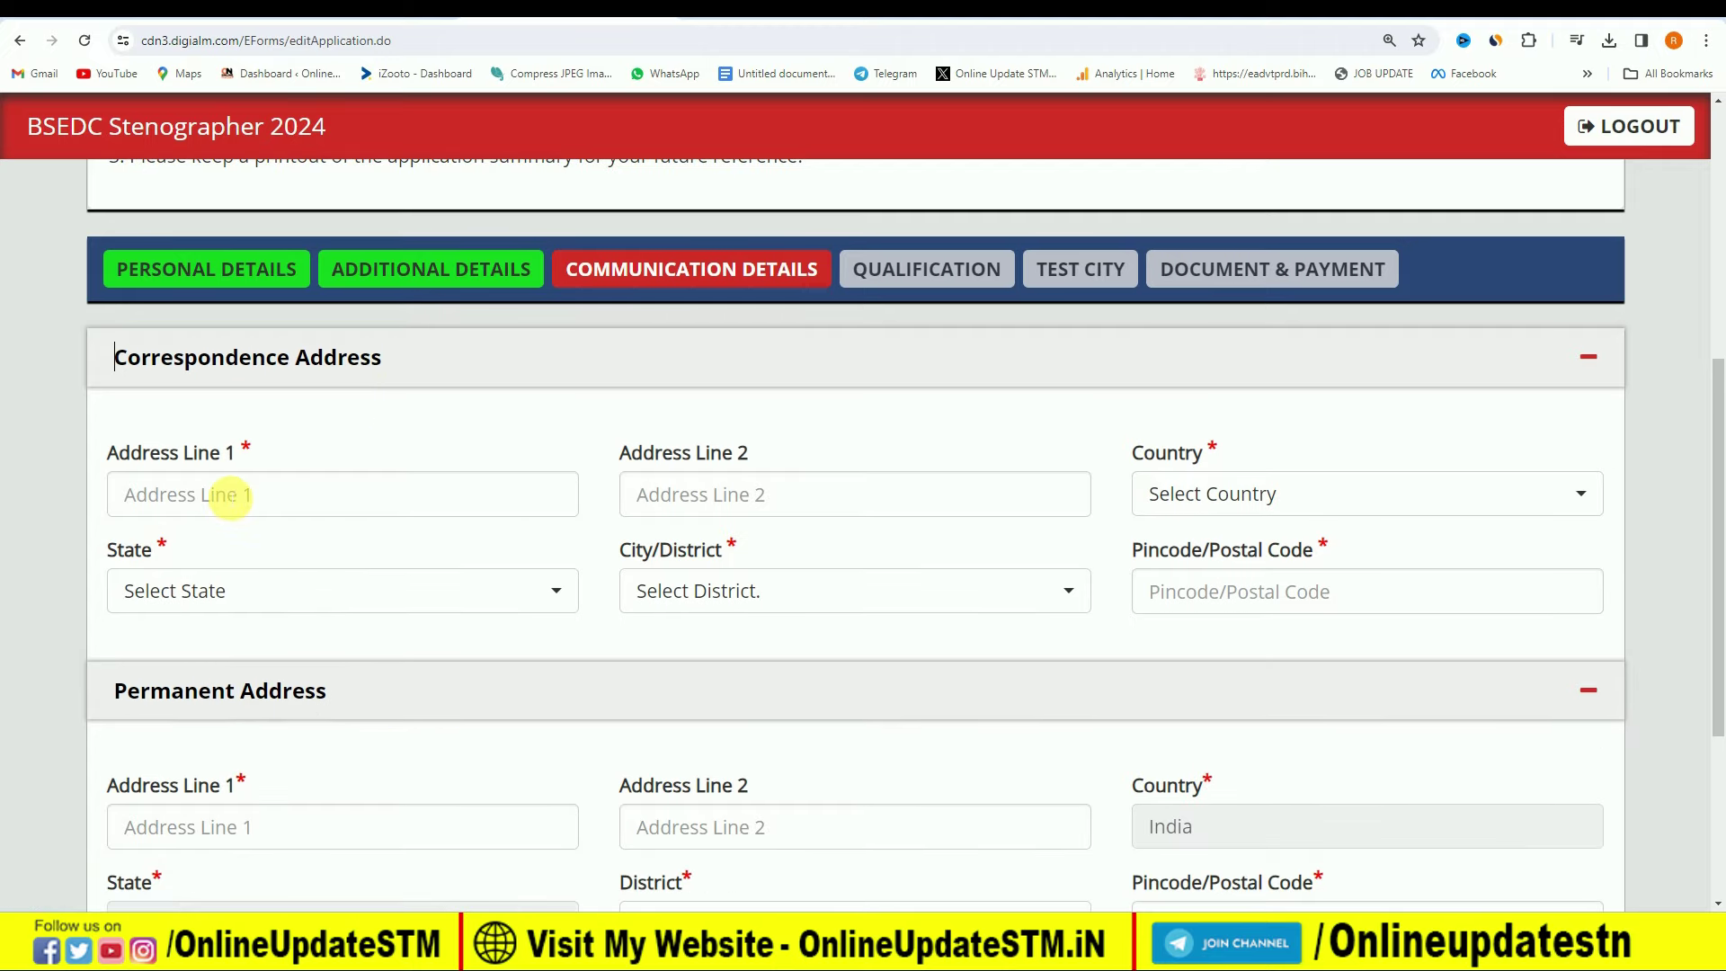
{"action": "left_click", "coordinate": [1271, 493]}
{"action": "left_click", "coordinate": [1241, 639]}
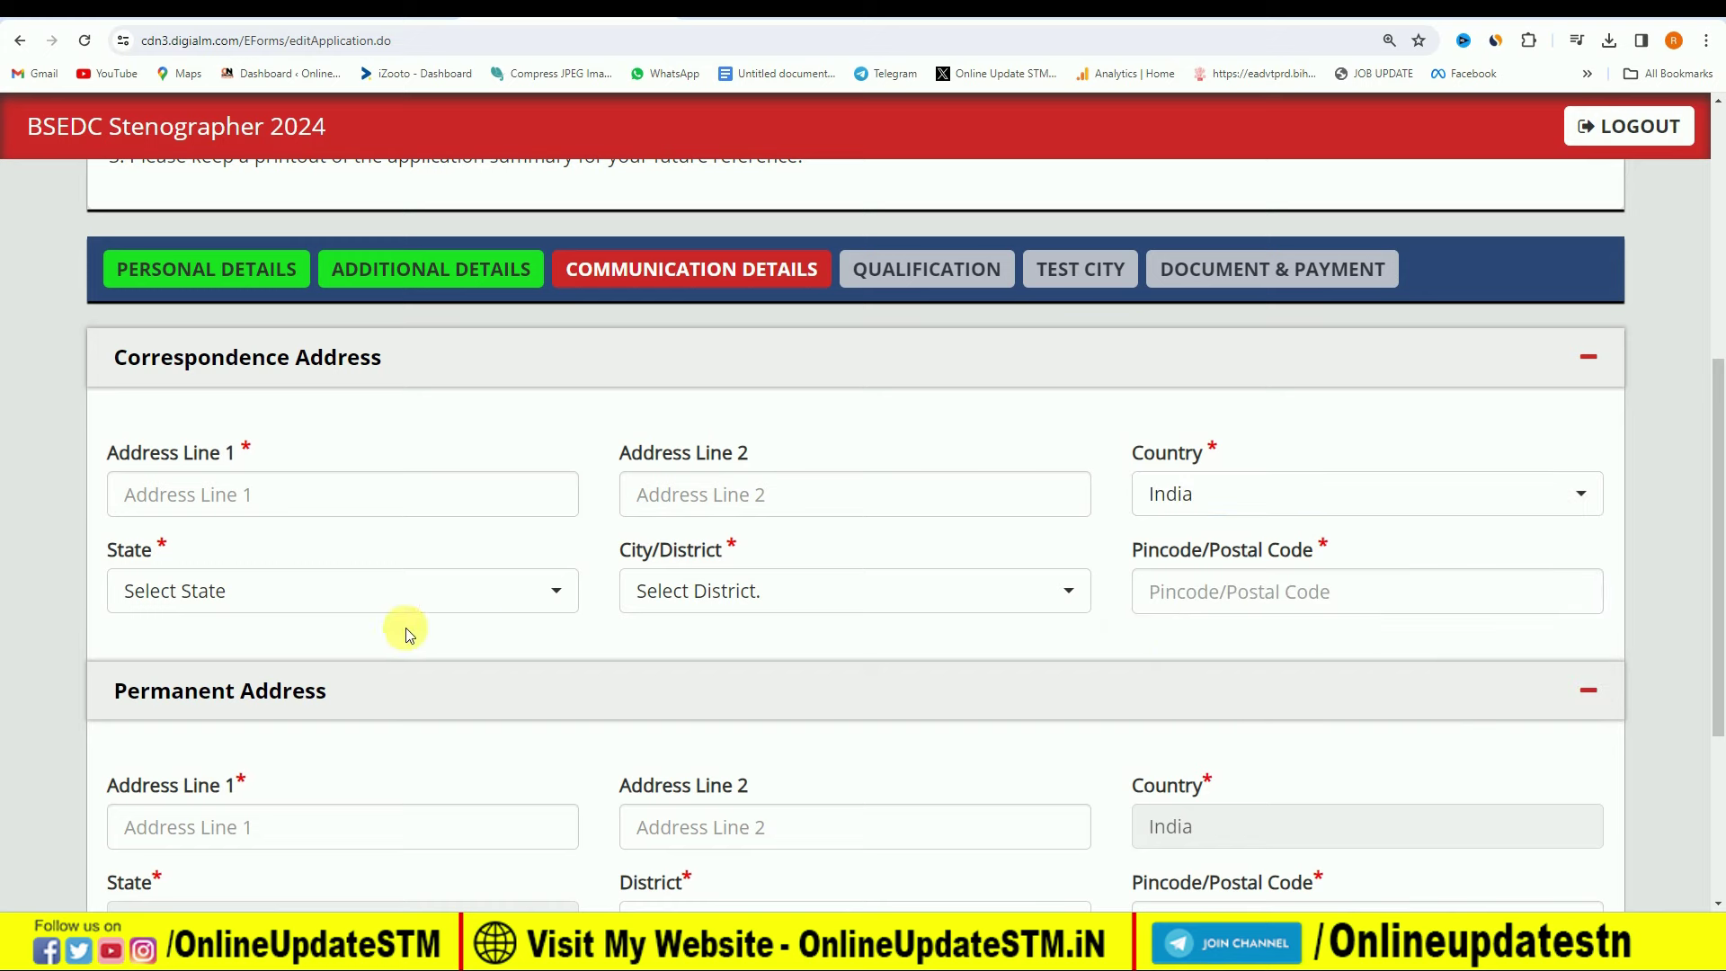
{"action": "left_click", "coordinate": [289, 598]}
{"action": "left_click", "coordinate": [203, 366]}
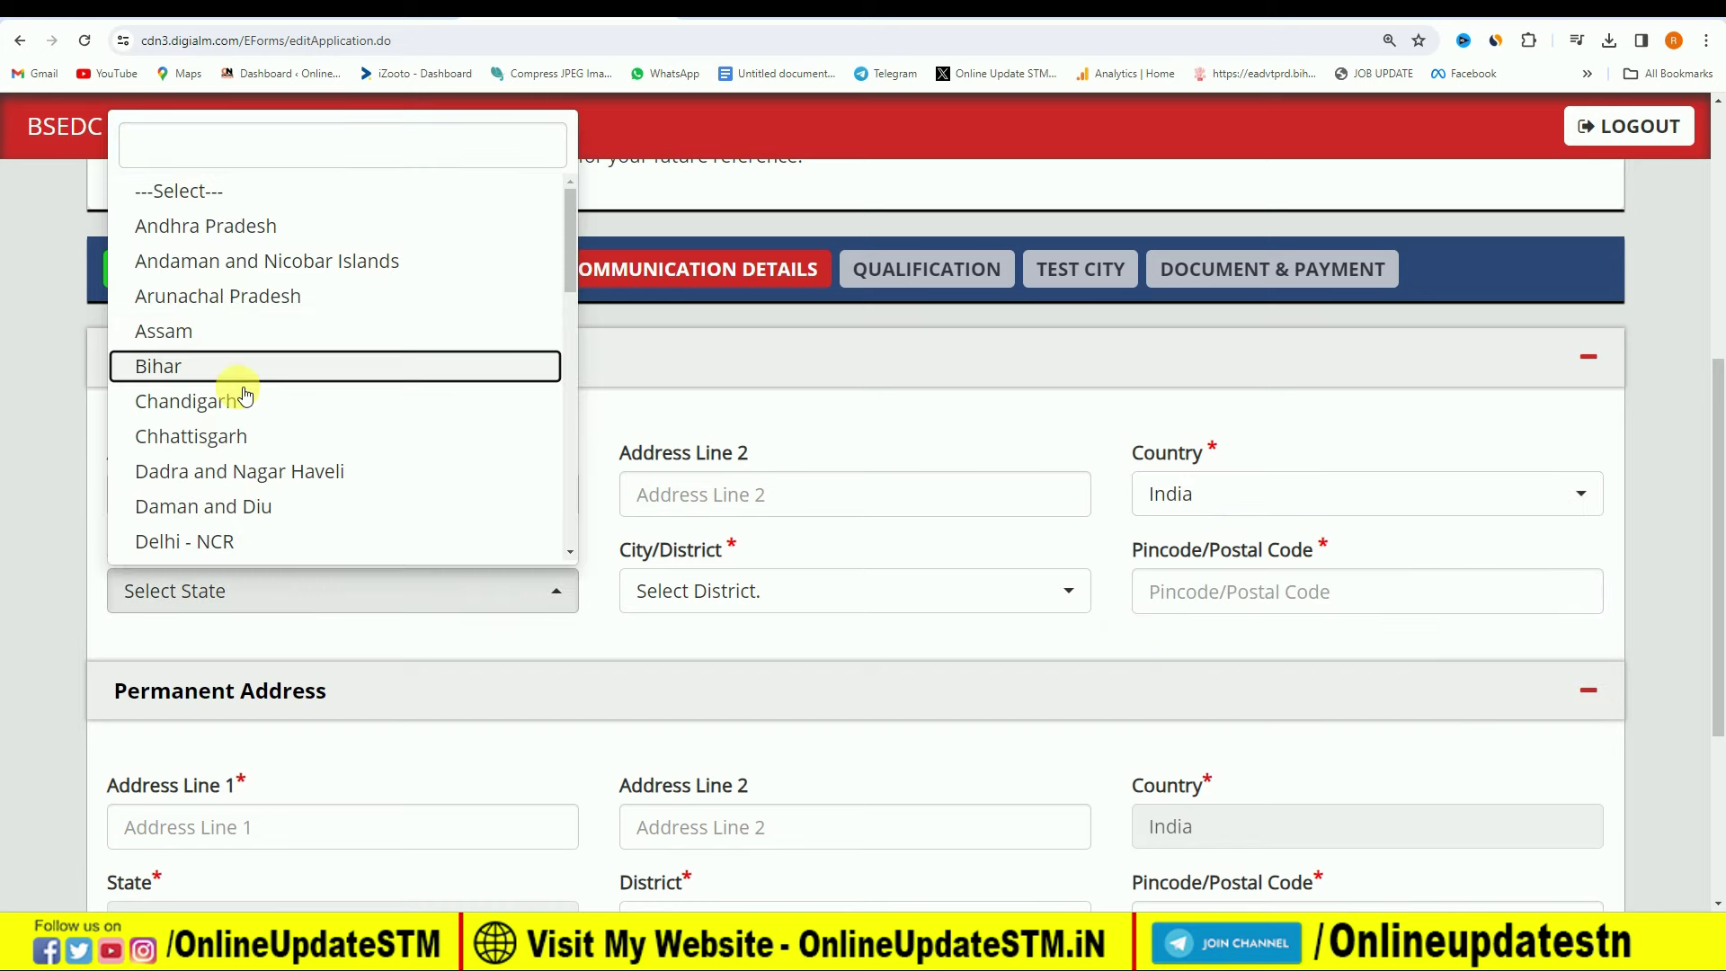
{"action": "left_click", "coordinate": [746, 593]}
{"action": "scroll", "coordinate": [850, 396], "scroll_direction": "down", "scroll_amount": 4}
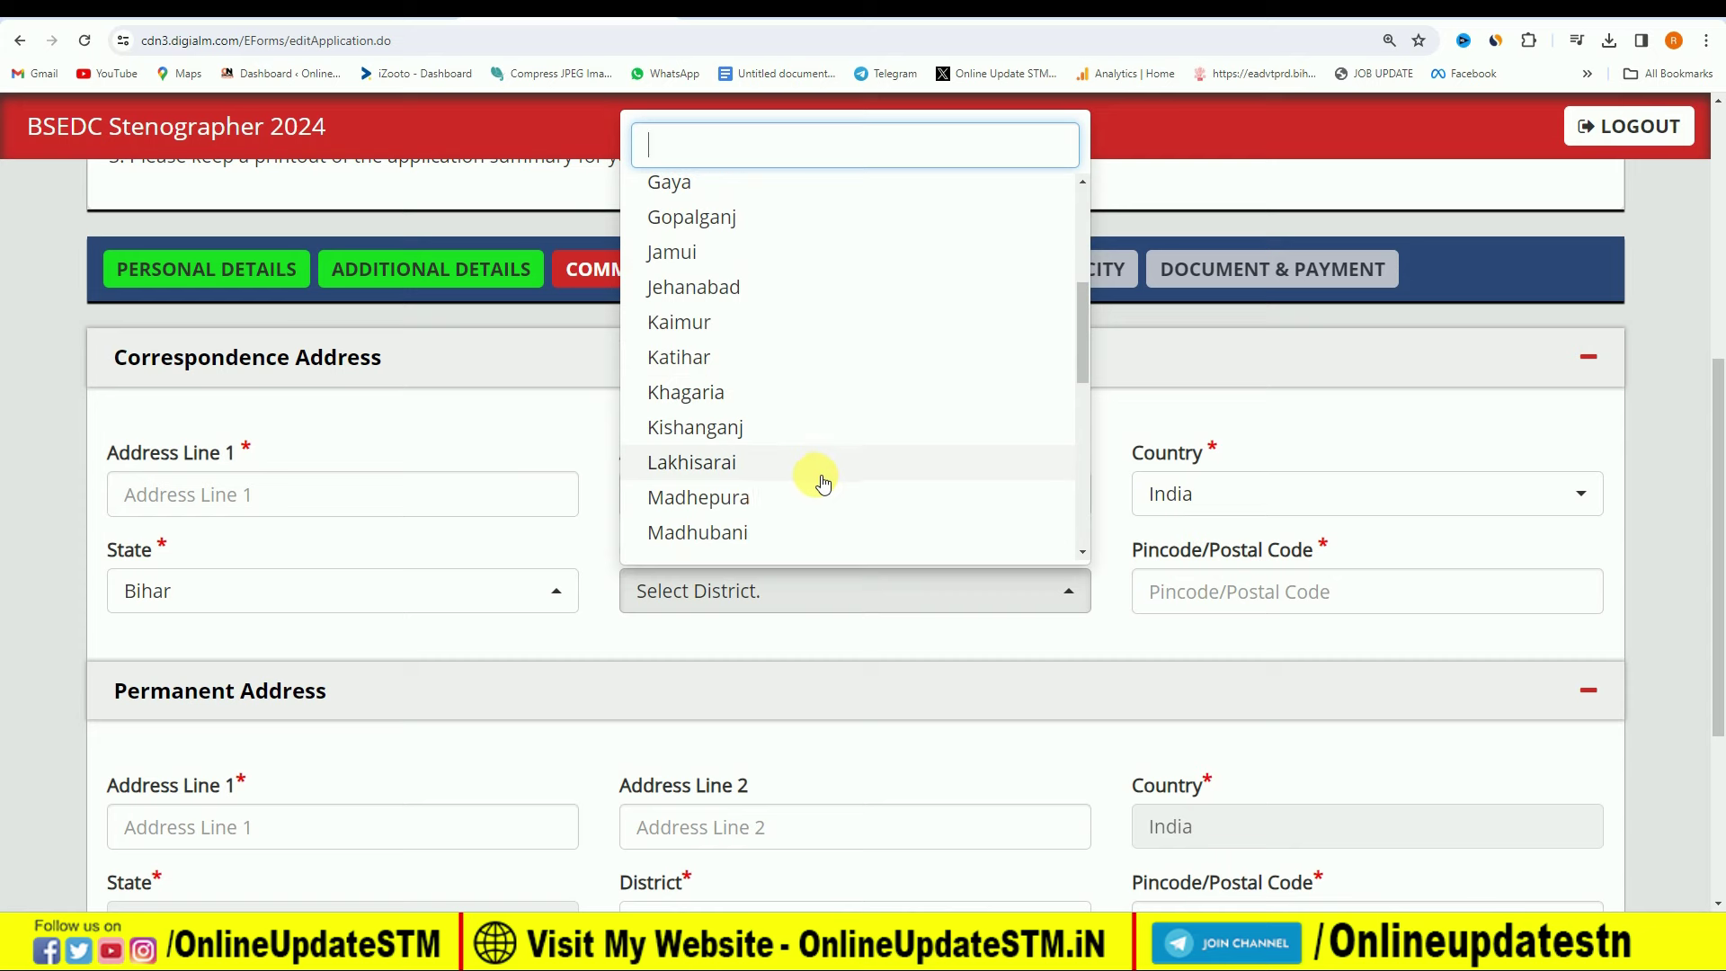
{"action": "scroll", "coordinate": [800, 464], "scroll_direction": "down", "scroll_amount": 5}
{"action": "left_click", "coordinate": [780, 539]}
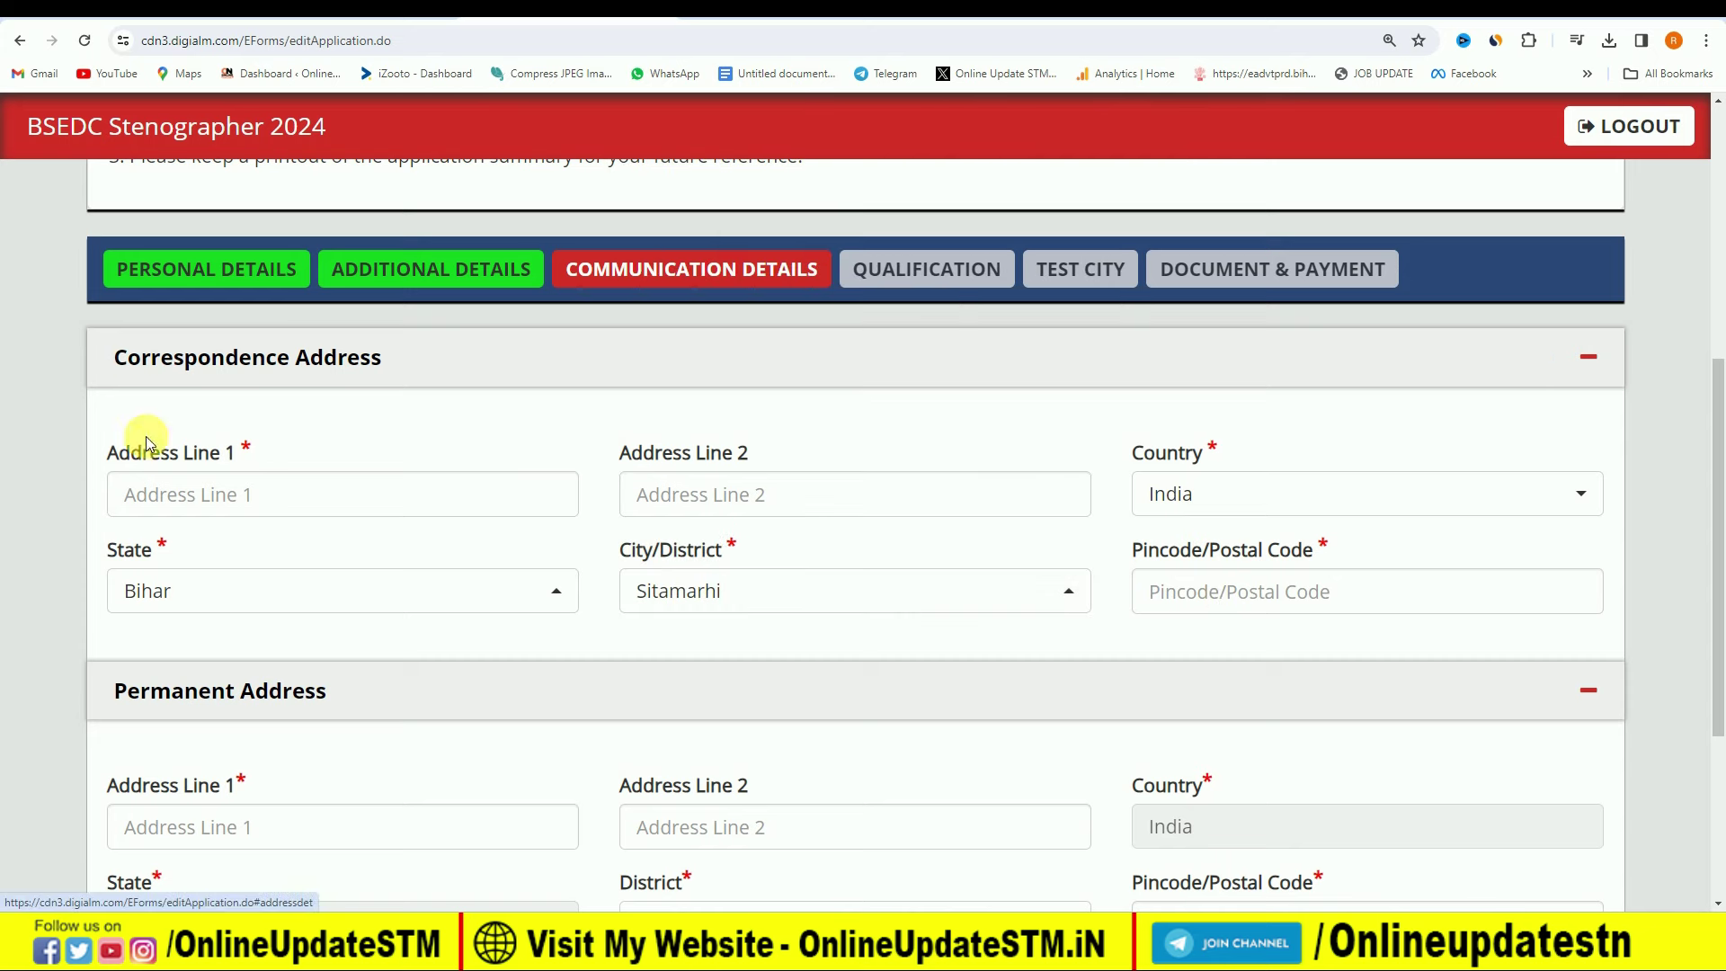
Check the permanent address fields, save the communication details and proceed to the qualification section.
{"action": "scroll", "coordinate": [144, 486], "scroll_direction": "down", "scroll_amount": 1}
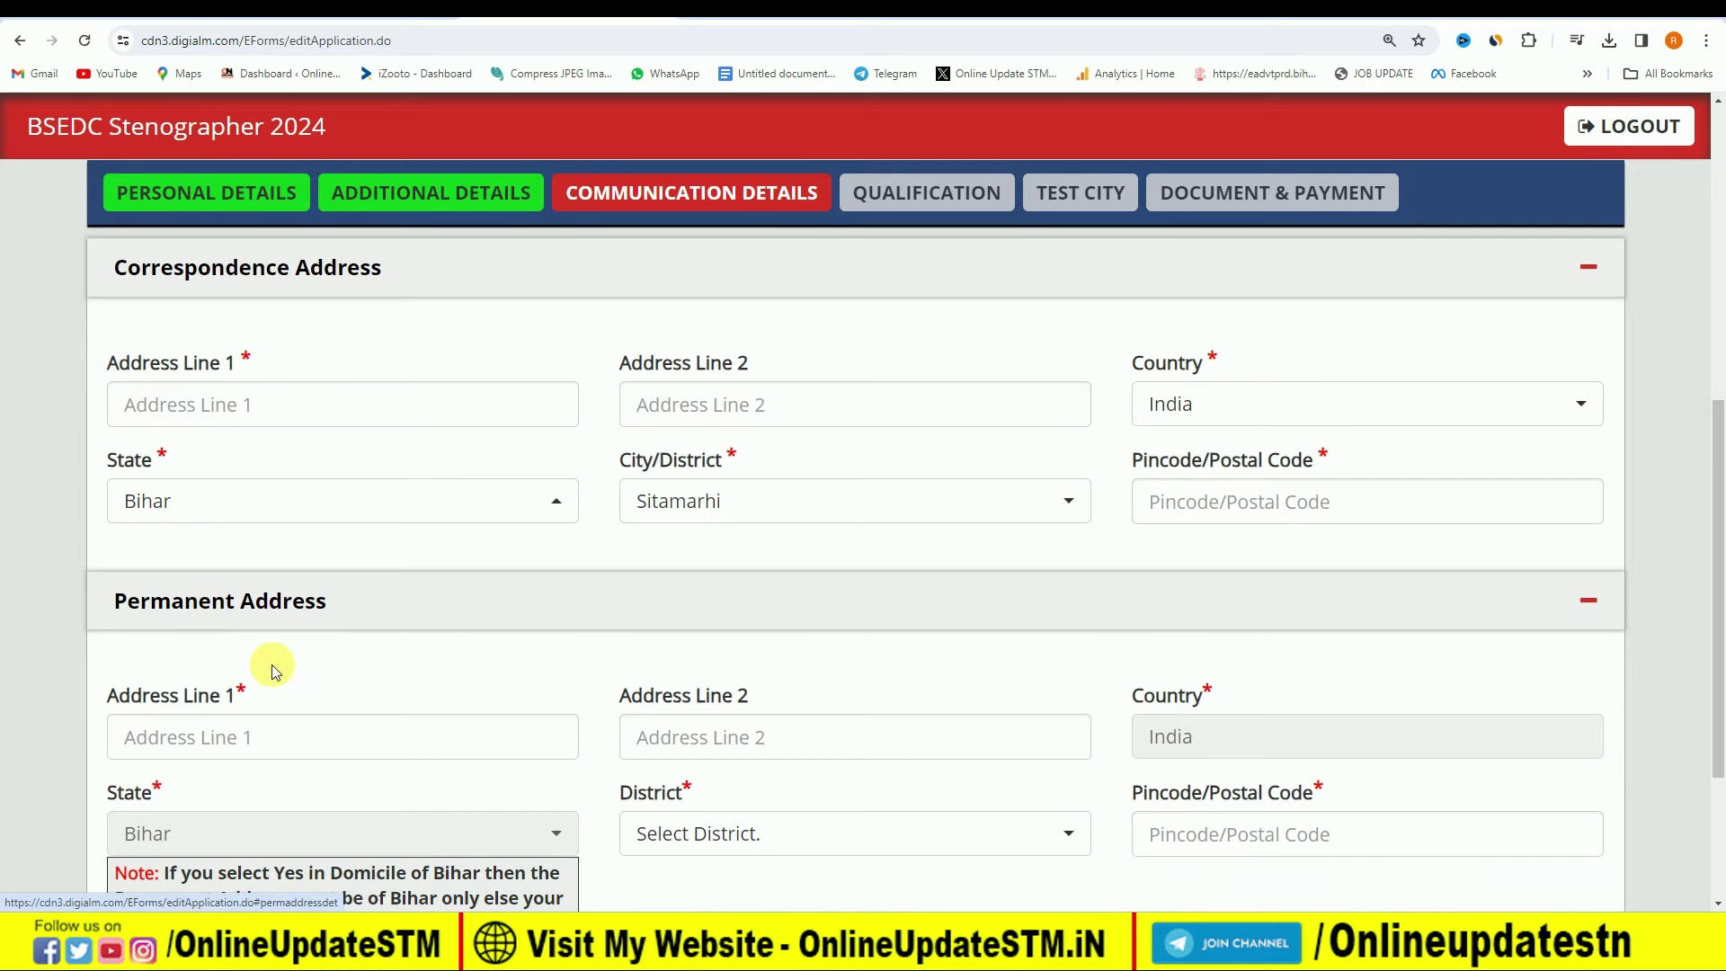
{"action": "scroll", "coordinate": [270, 663], "scroll_direction": "down", "scroll_amount": 2}
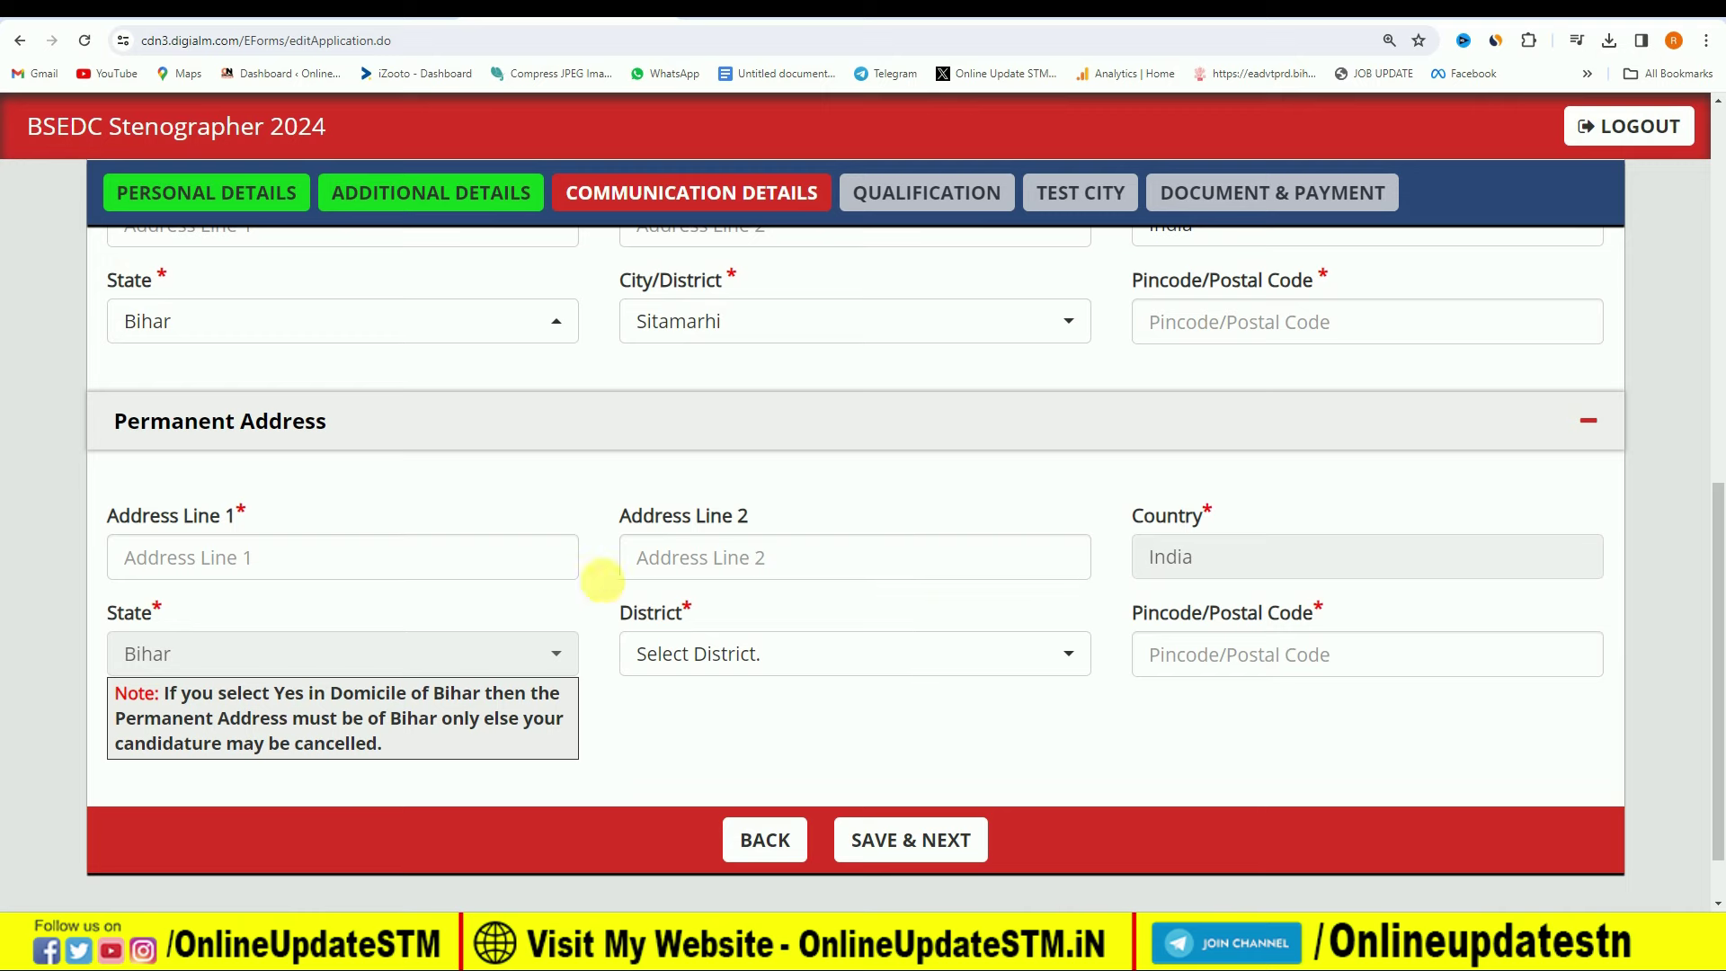
{"action": "scroll", "coordinate": [1178, 618], "scroll_direction": "down", "scroll_amount": 1}
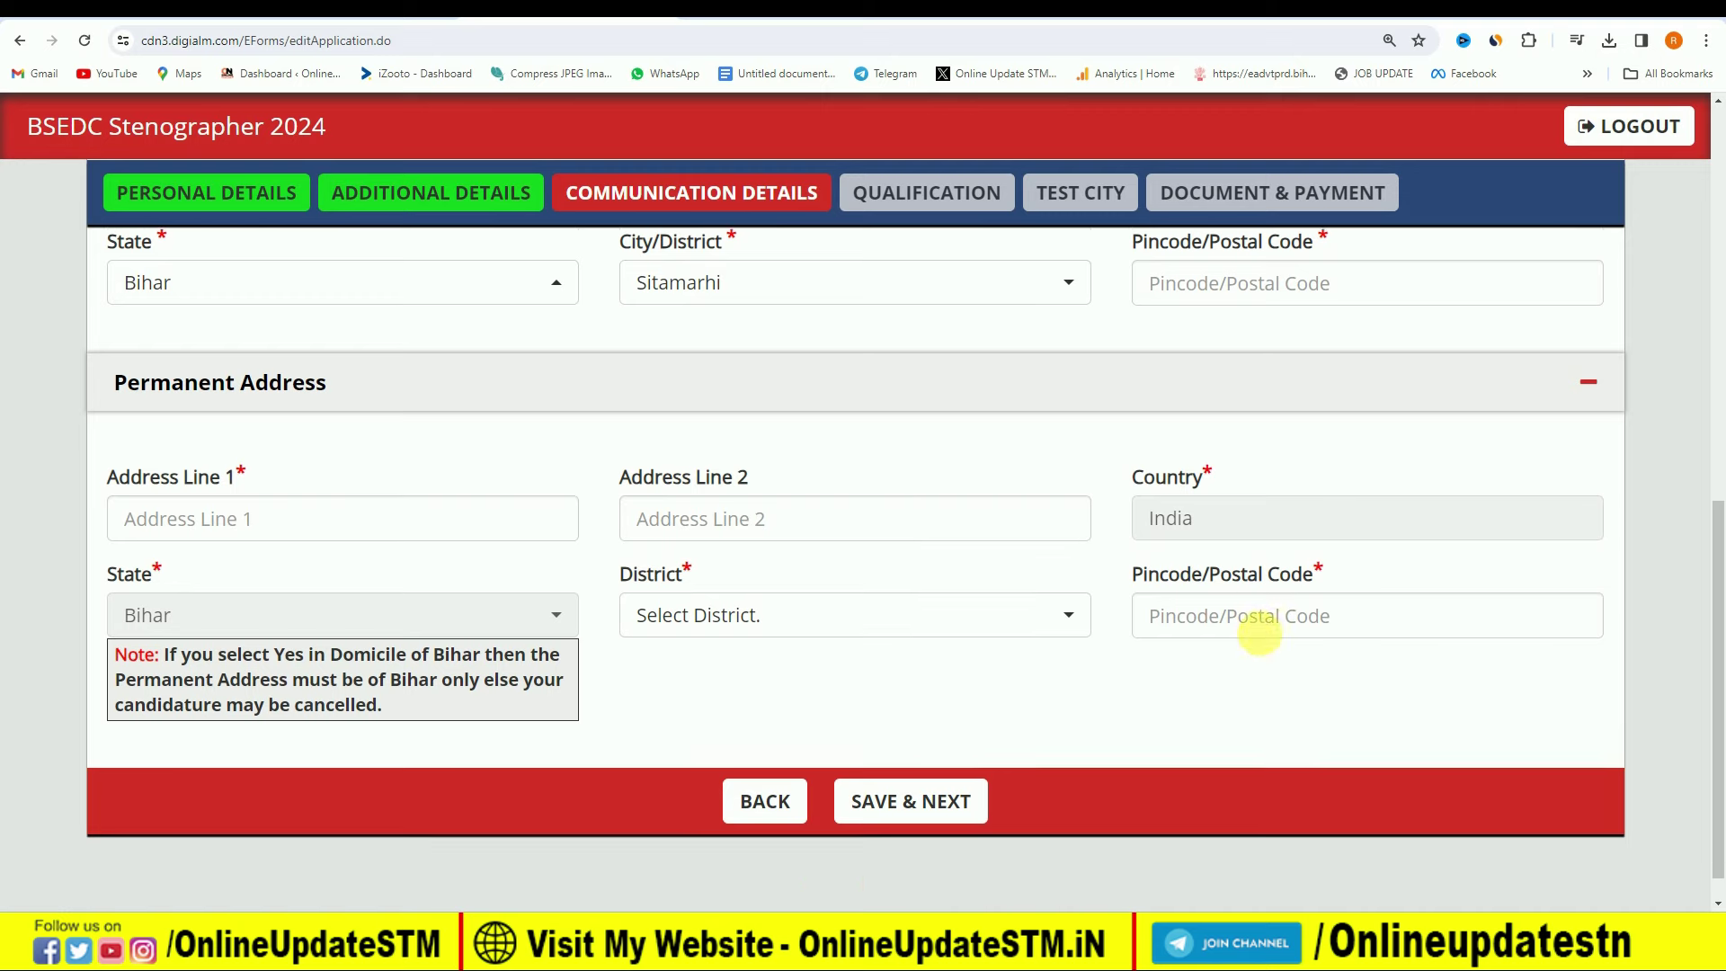
{"action": "left_click", "coordinate": [913, 761]}
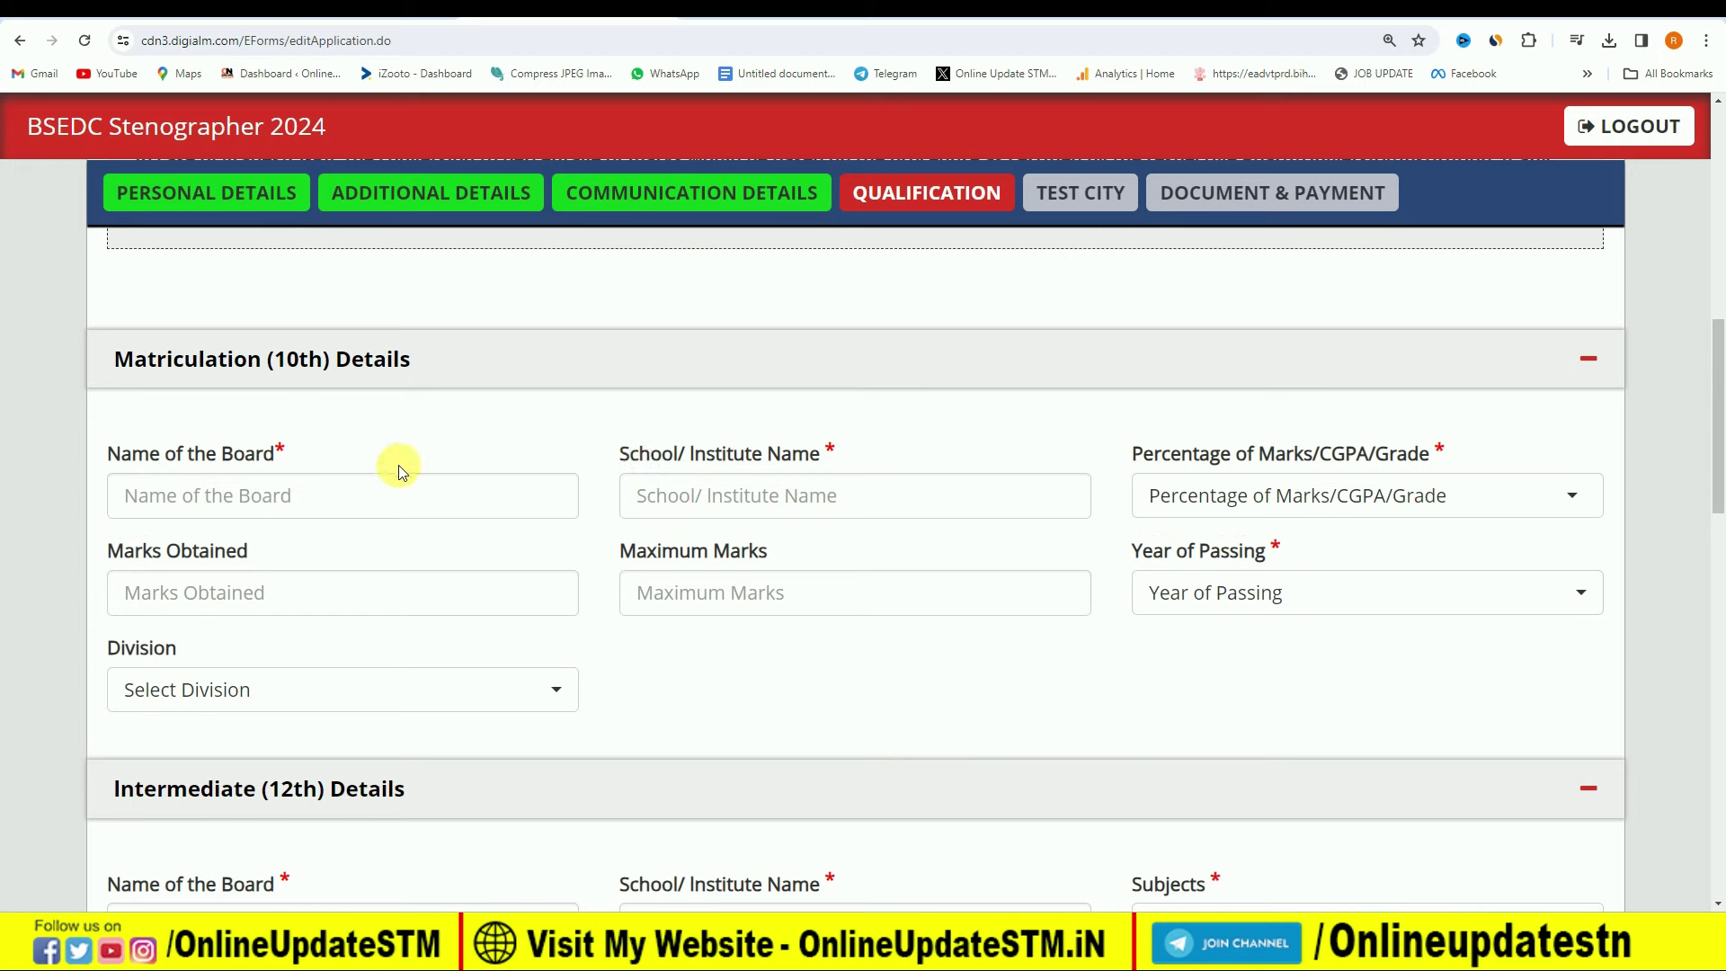
Enter BSEB PATNA as the matriculation board and choose Percentage as the 10th marks type.
{"action": "left_click", "coordinate": [327, 506]}
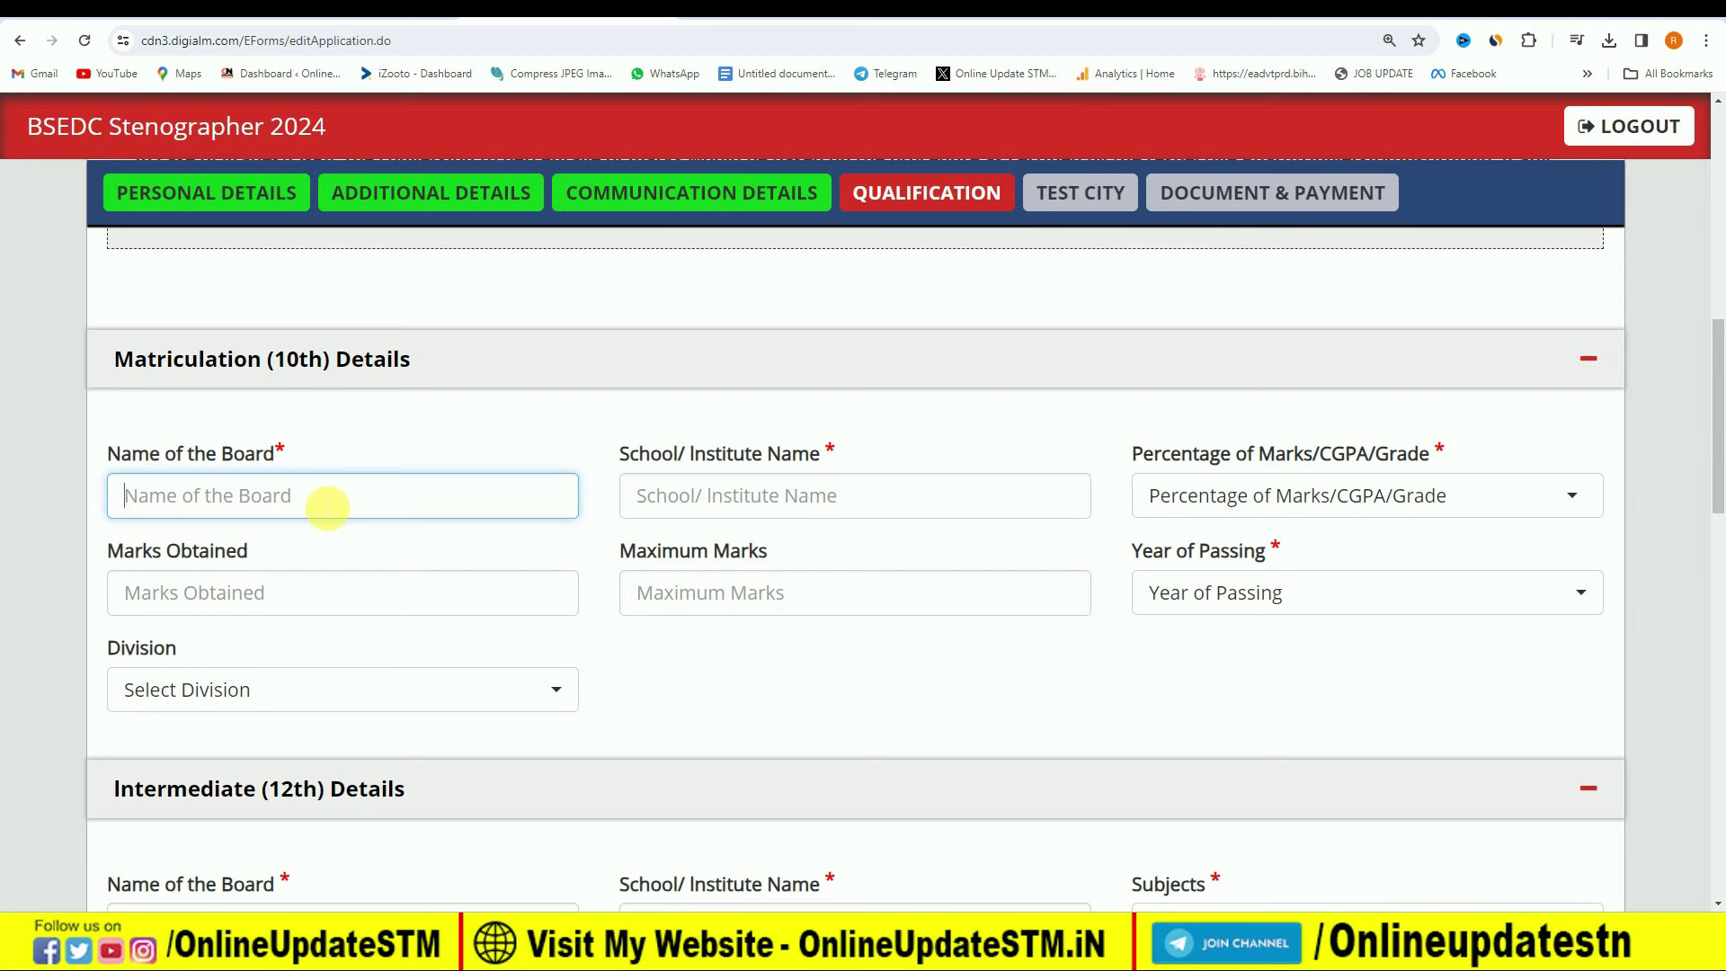
{"action": "type", "text": "BSEB PATNA"}
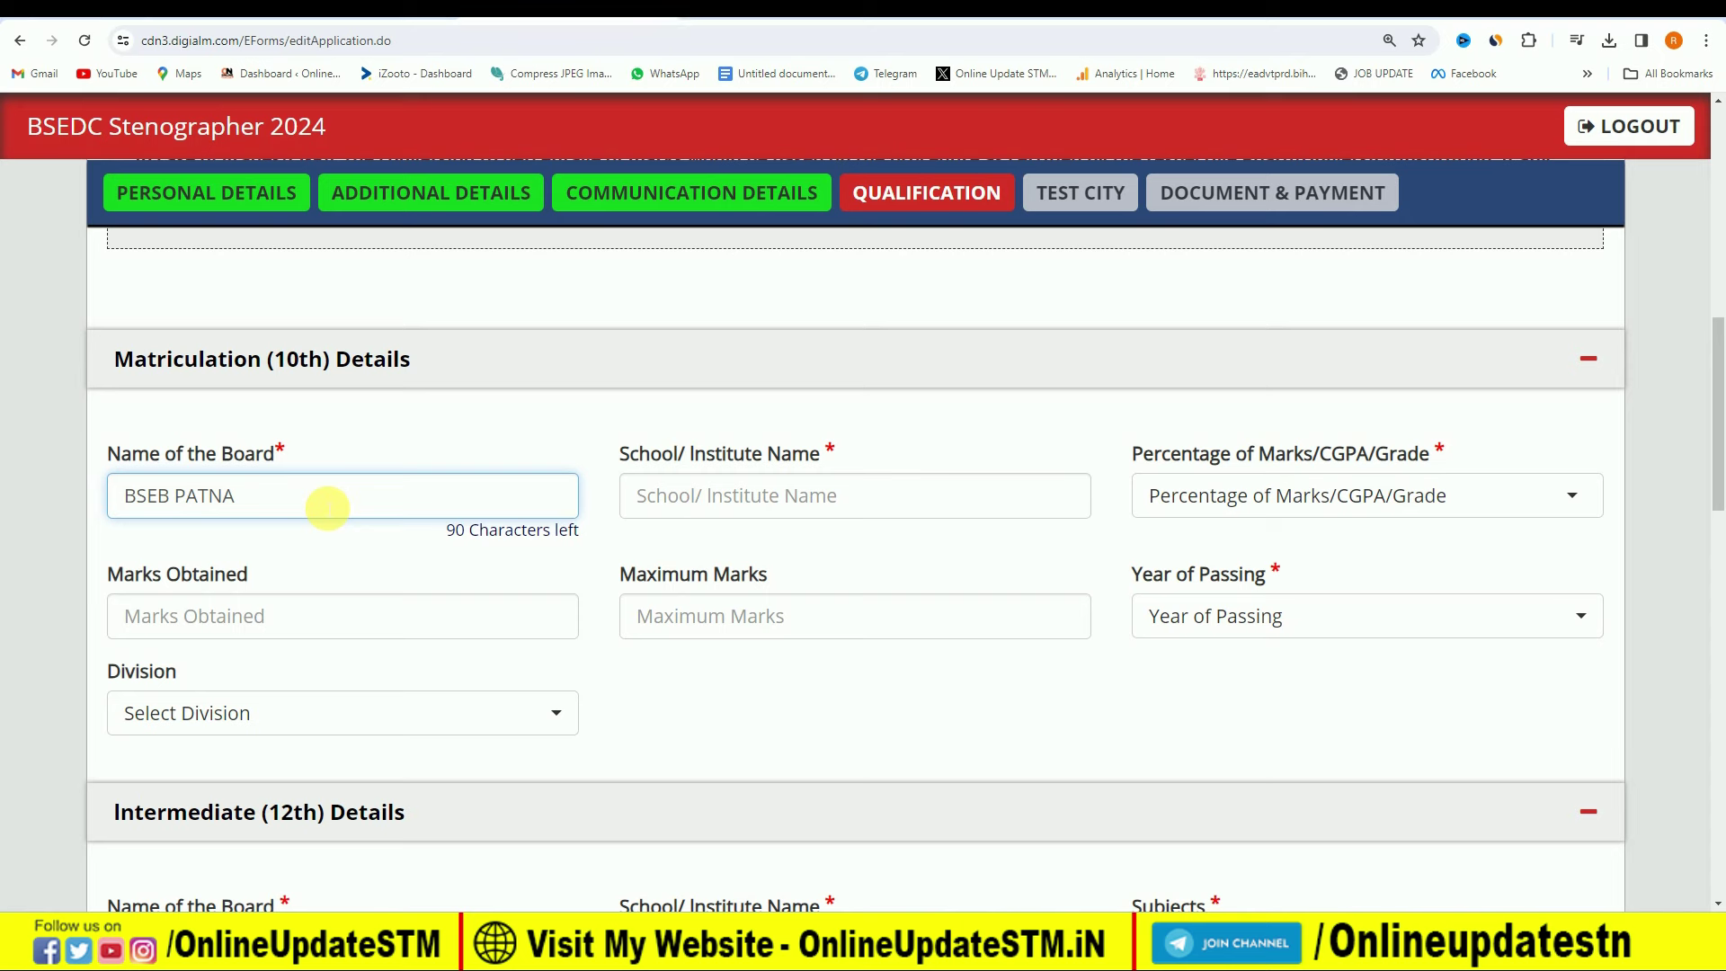
{"action": "key", "text": "Tab"}
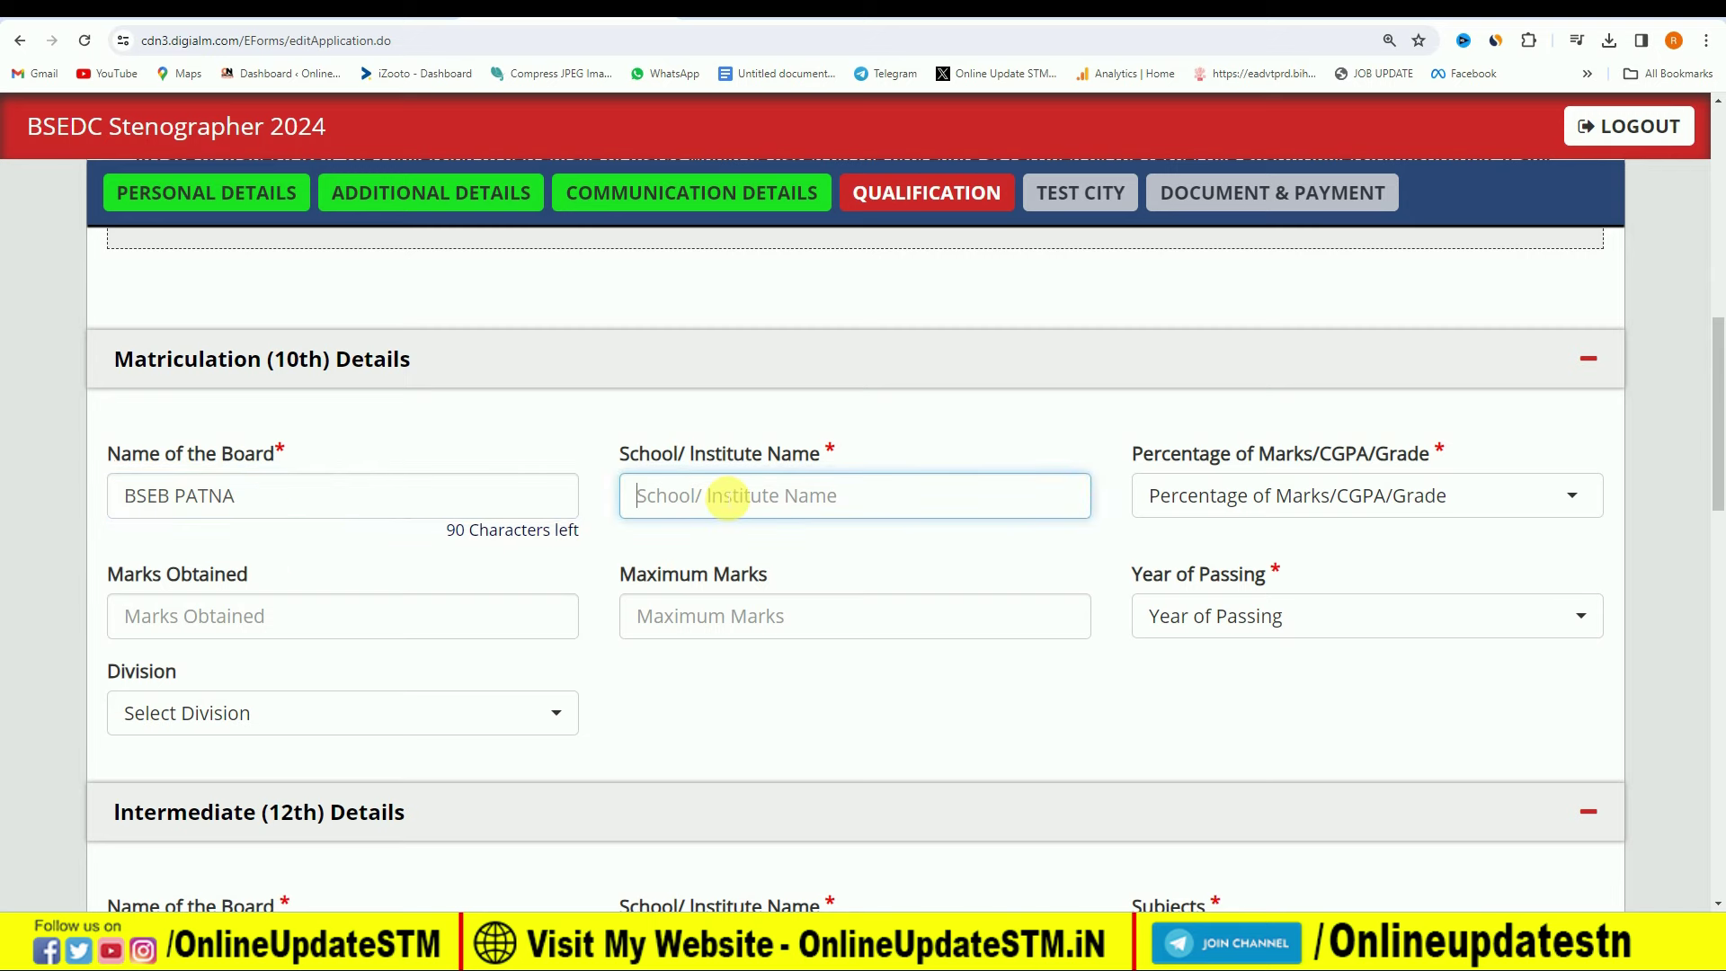
{"action": "left_click", "coordinate": [1313, 496]}
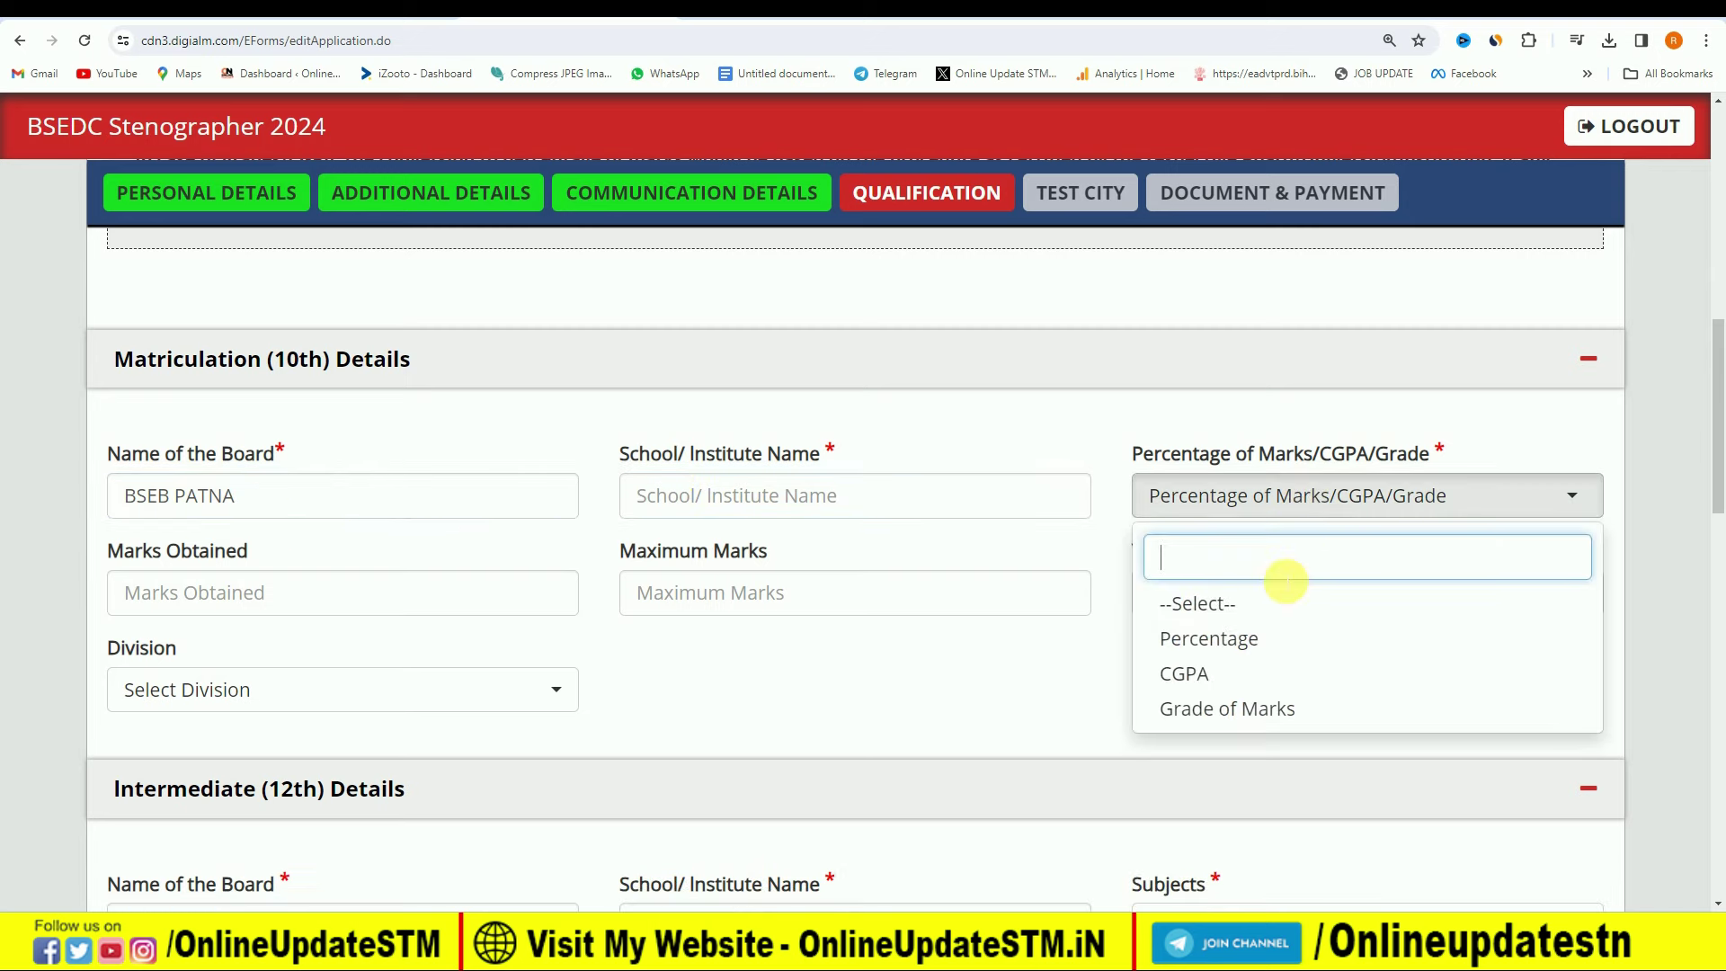
{"action": "left_click", "coordinate": [1246, 642]}
Enter 350 marks obtained out of a maximum of 500 for matriculation.
{"action": "left_click", "coordinate": [370, 611]}
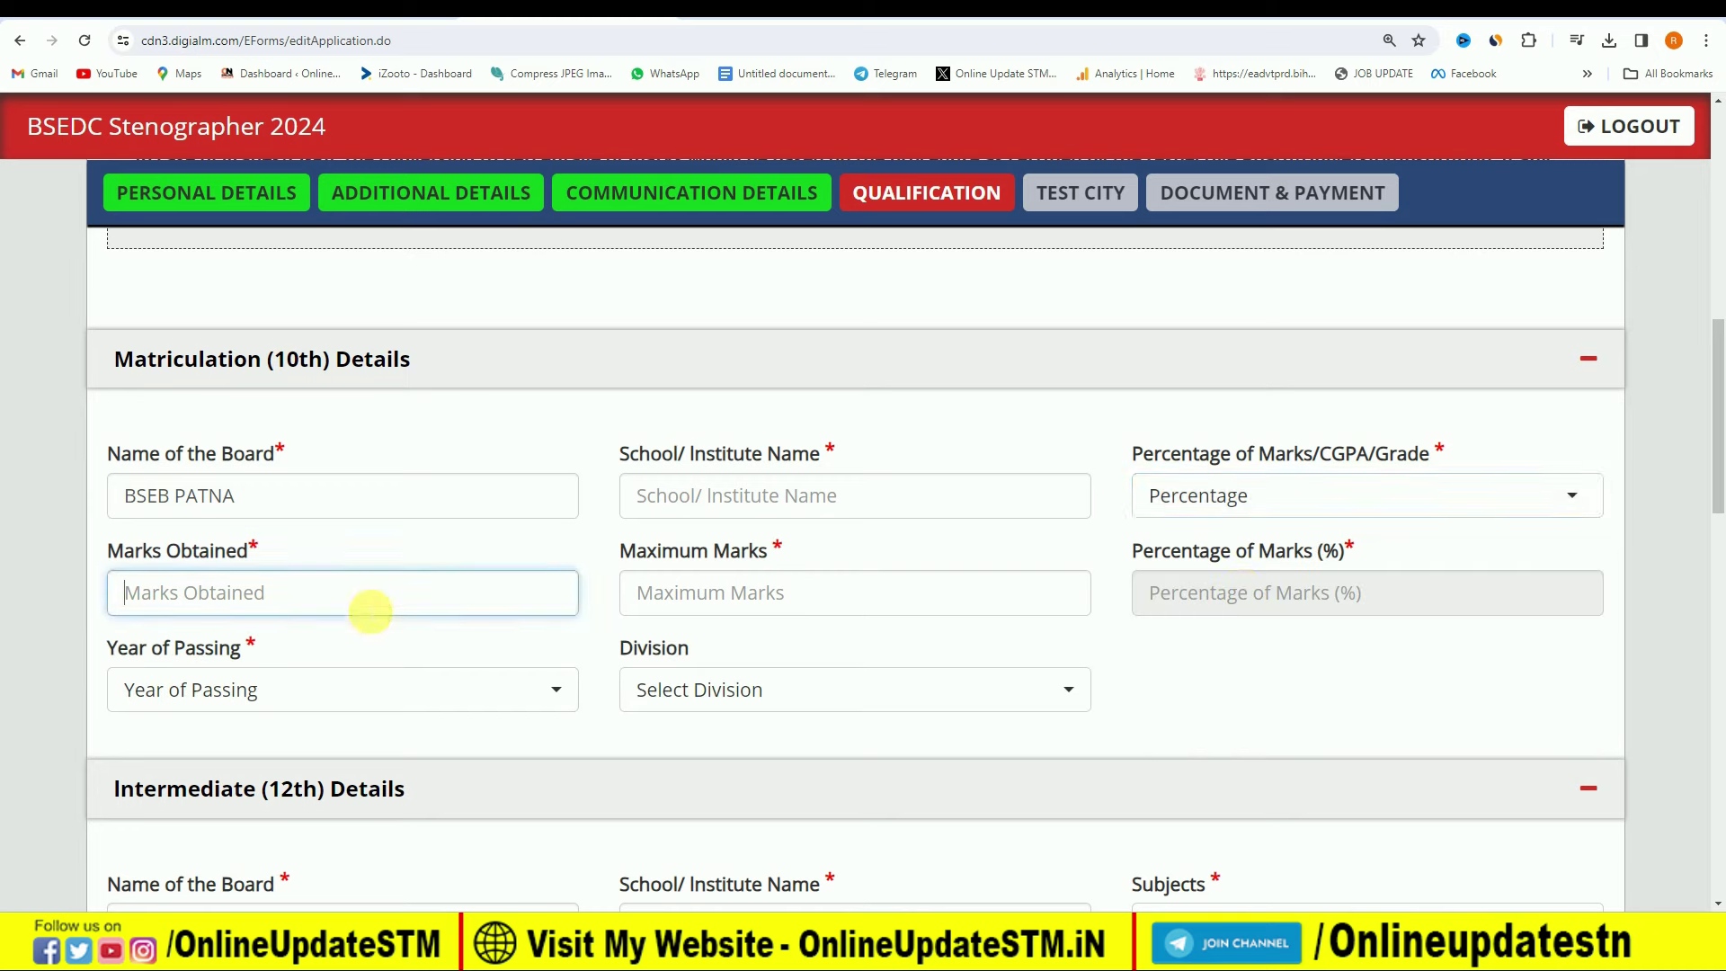
{"action": "type", "text": "350"}
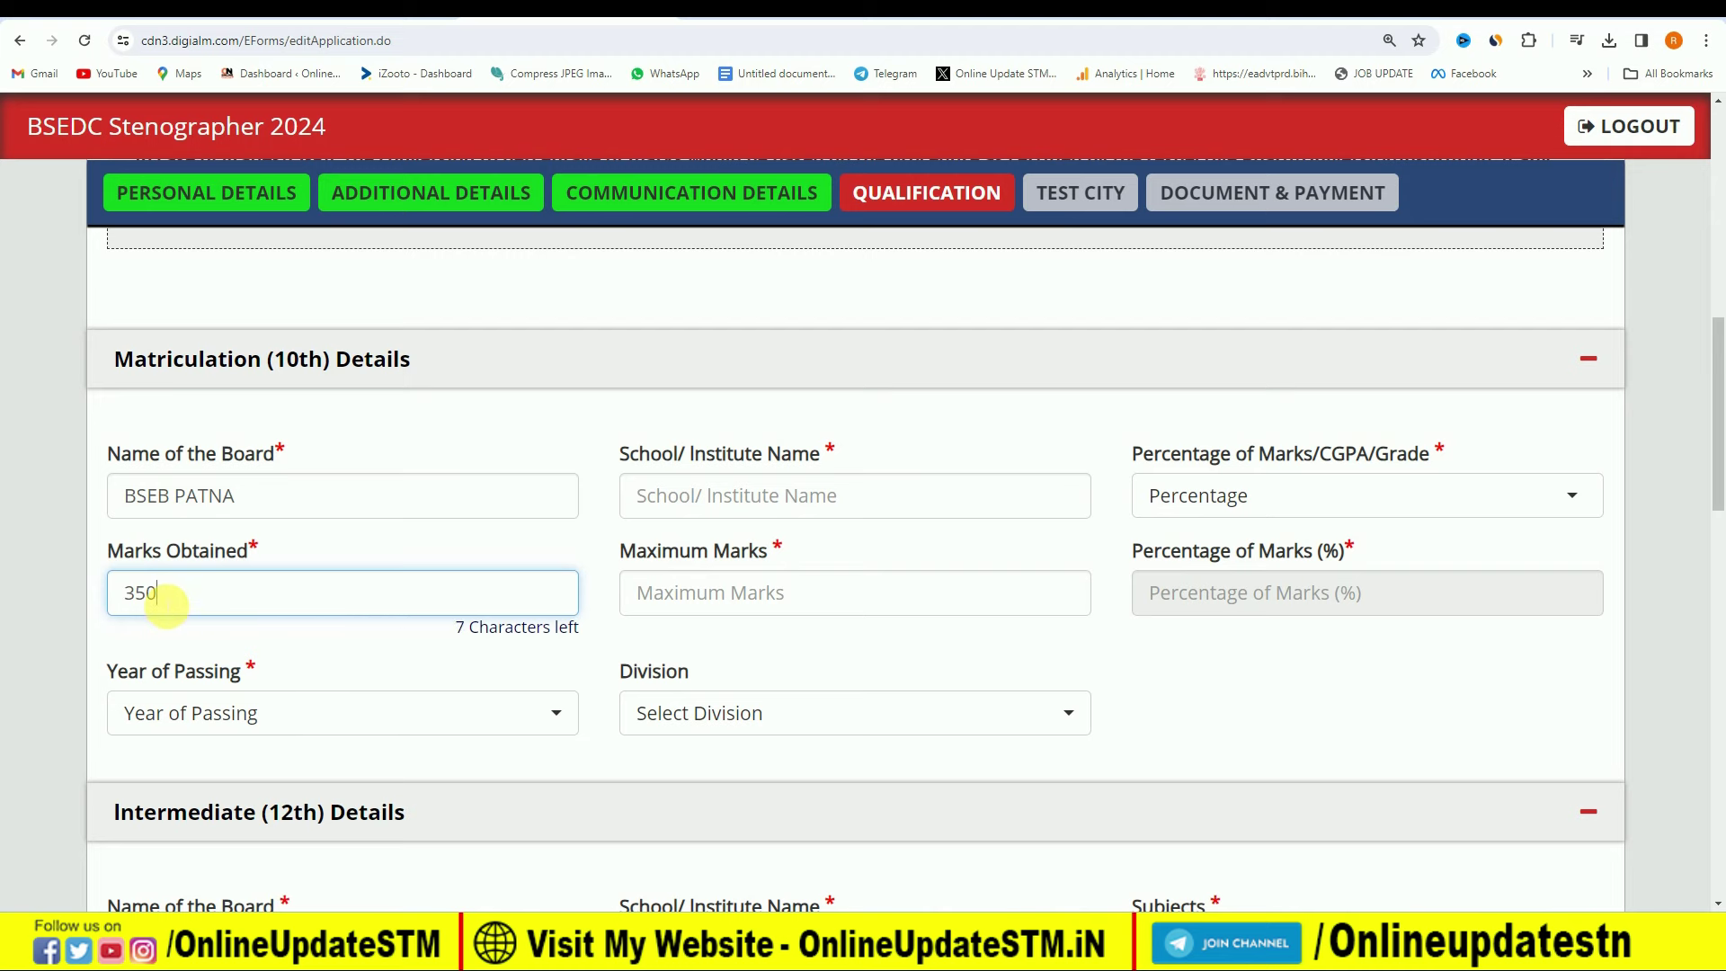
{"action": "left_click", "coordinate": [777, 594]}
{"action": "type", "text": "500"}
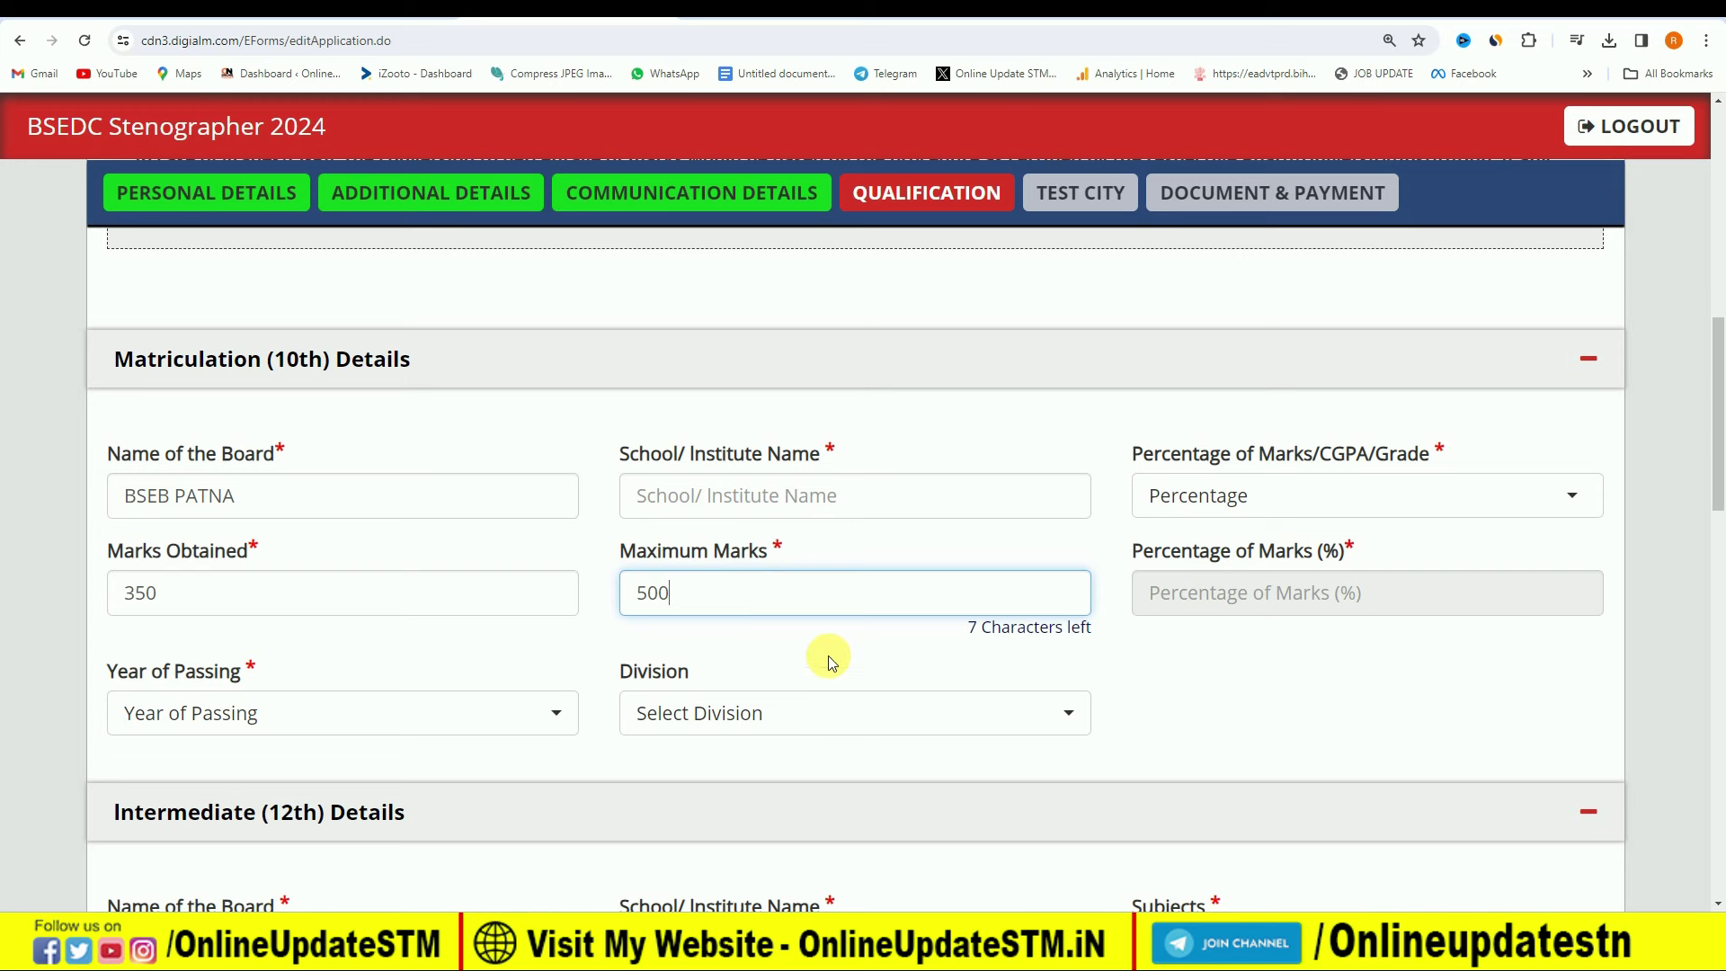
{"action": "left_click", "coordinate": [827, 655]}
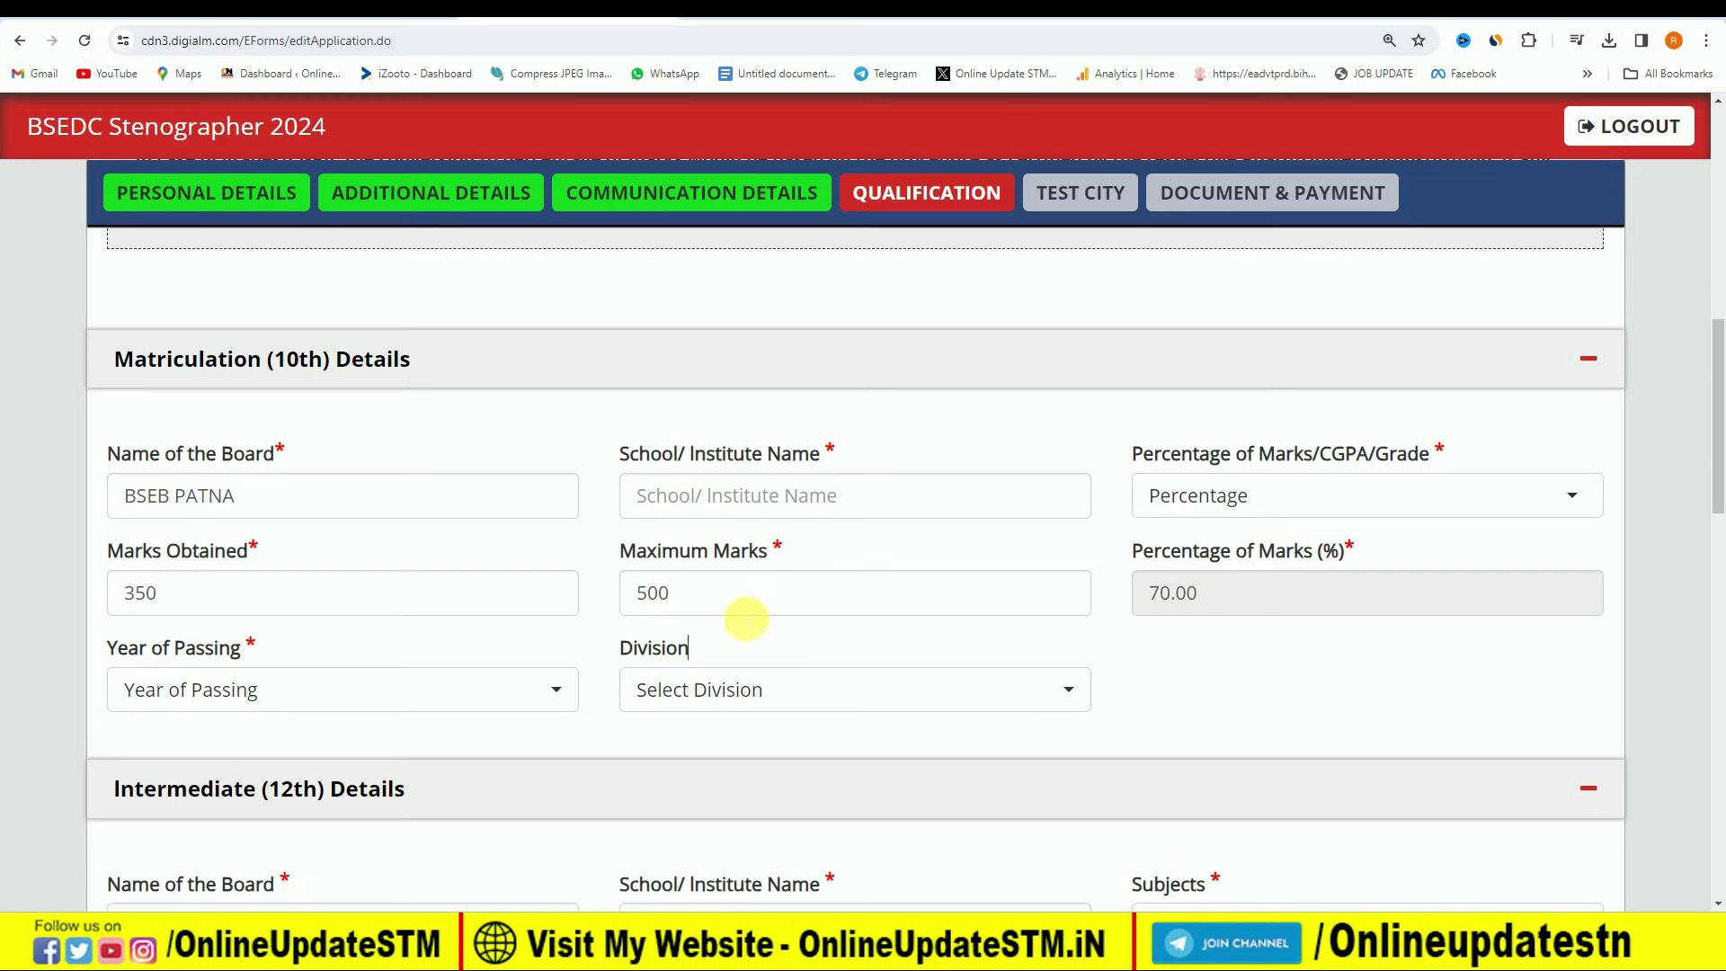
Set the matriculation year of passing to 2016 and the division to First.
{"action": "left_click", "coordinate": [438, 712]}
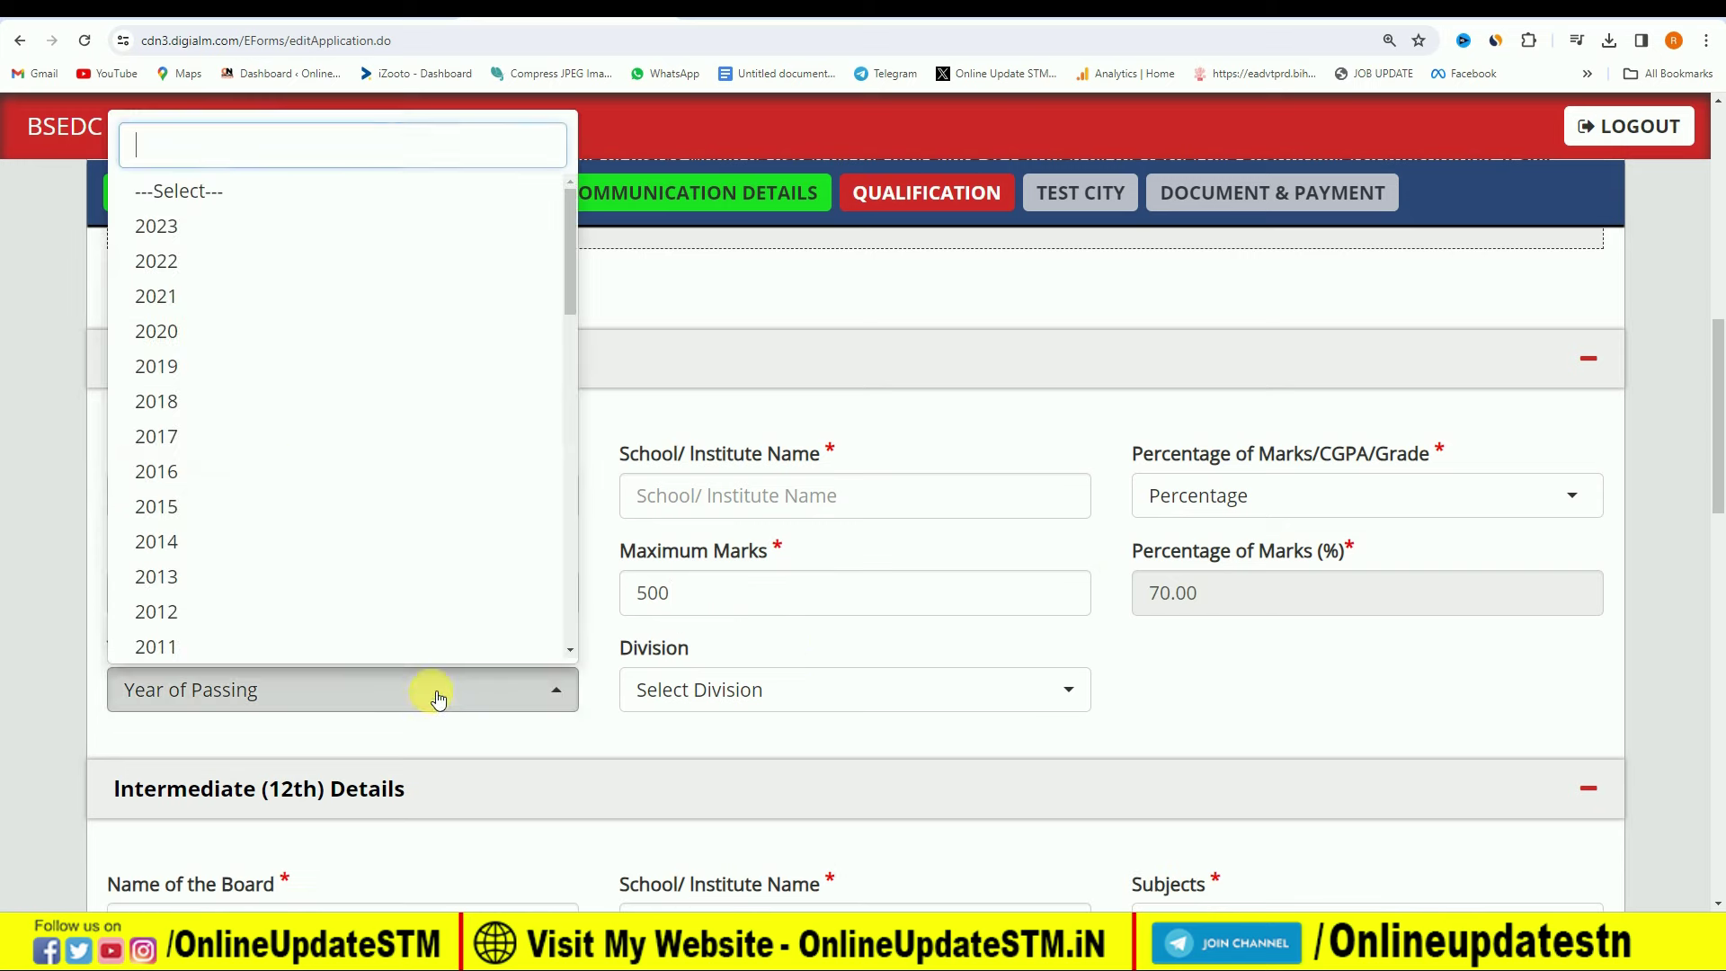
{"action": "left_click", "coordinate": [224, 471]}
{"action": "left_click", "coordinate": [692, 688]}
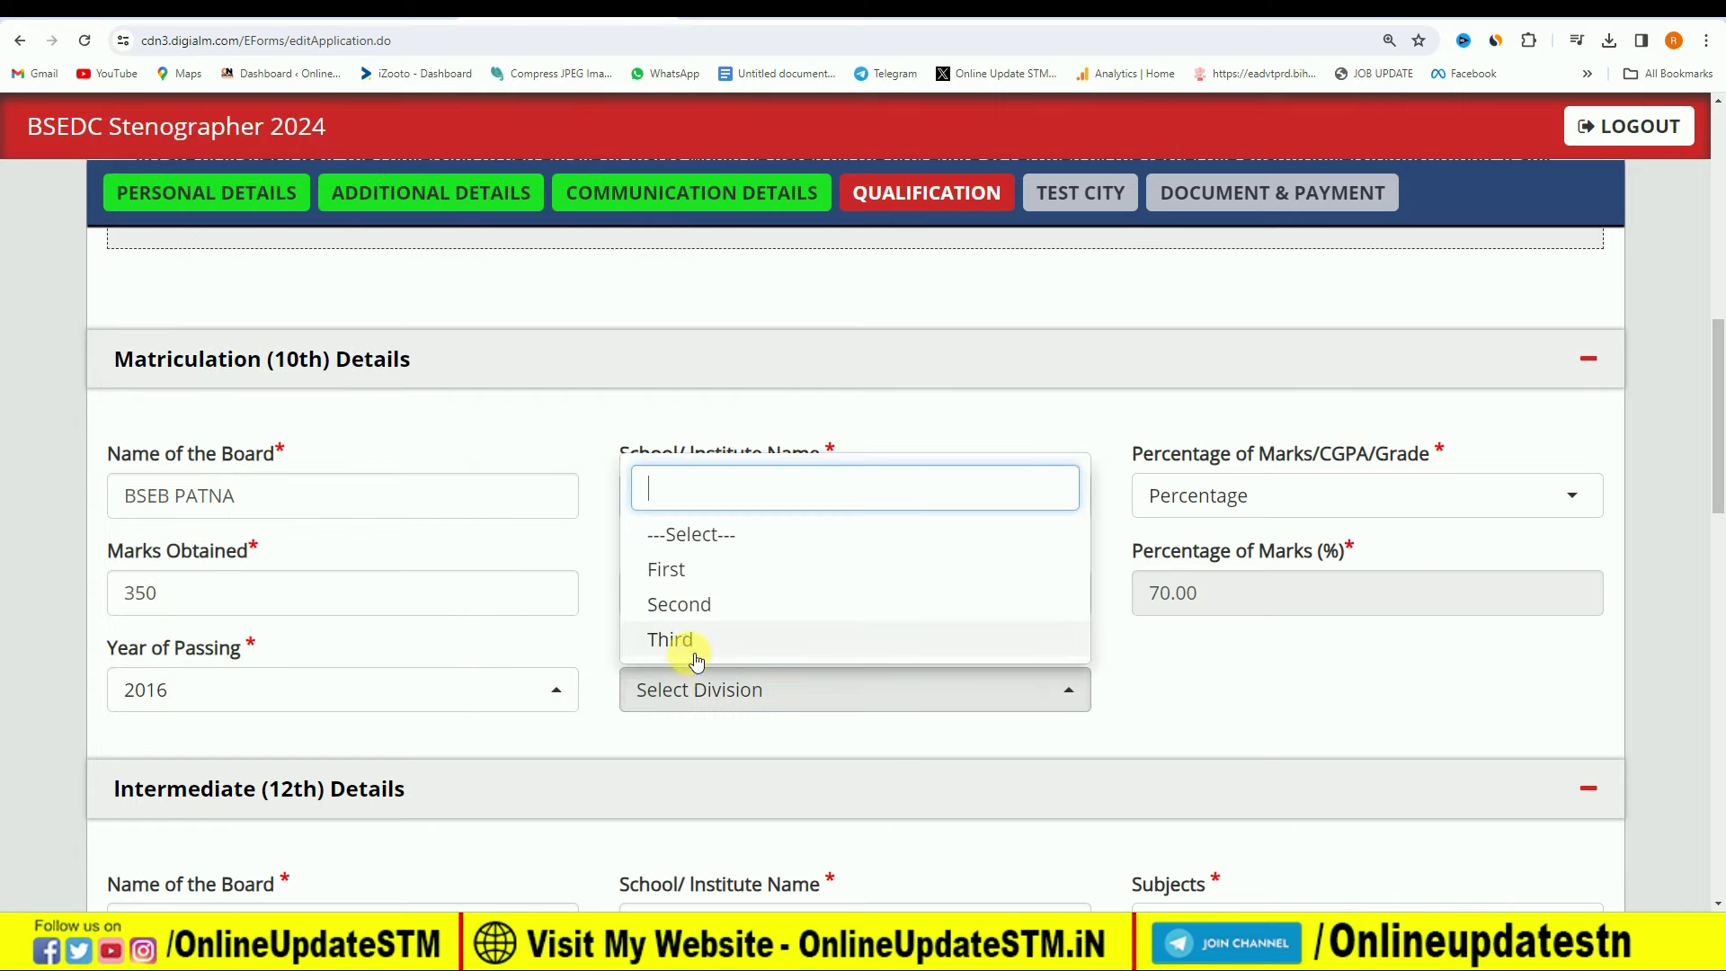
{"action": "left_click", "coordinate": [710, 571]}
Set the intermediate (12th) subjects to Science and the marks type to Percentage.
{"action": "scroll", "coordinate": [482, 578], "scroll_direction": "down", "scroll_amount": 5}
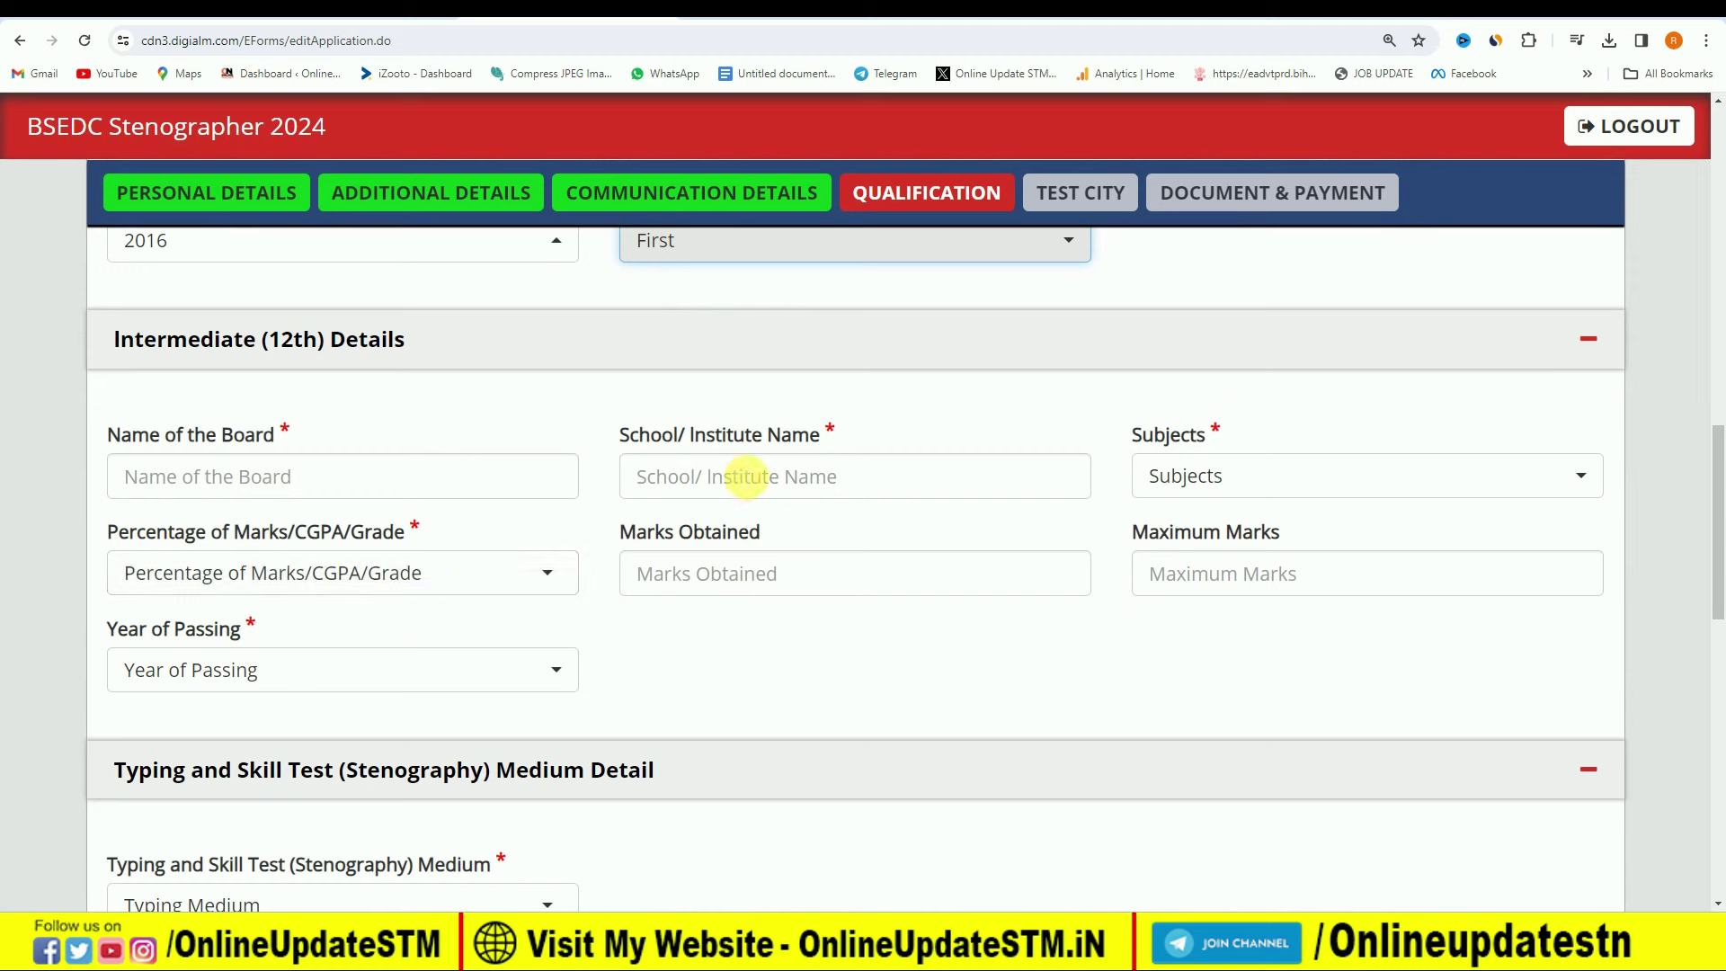
{"action": "left_click", "coordinate": [1349, 484]}
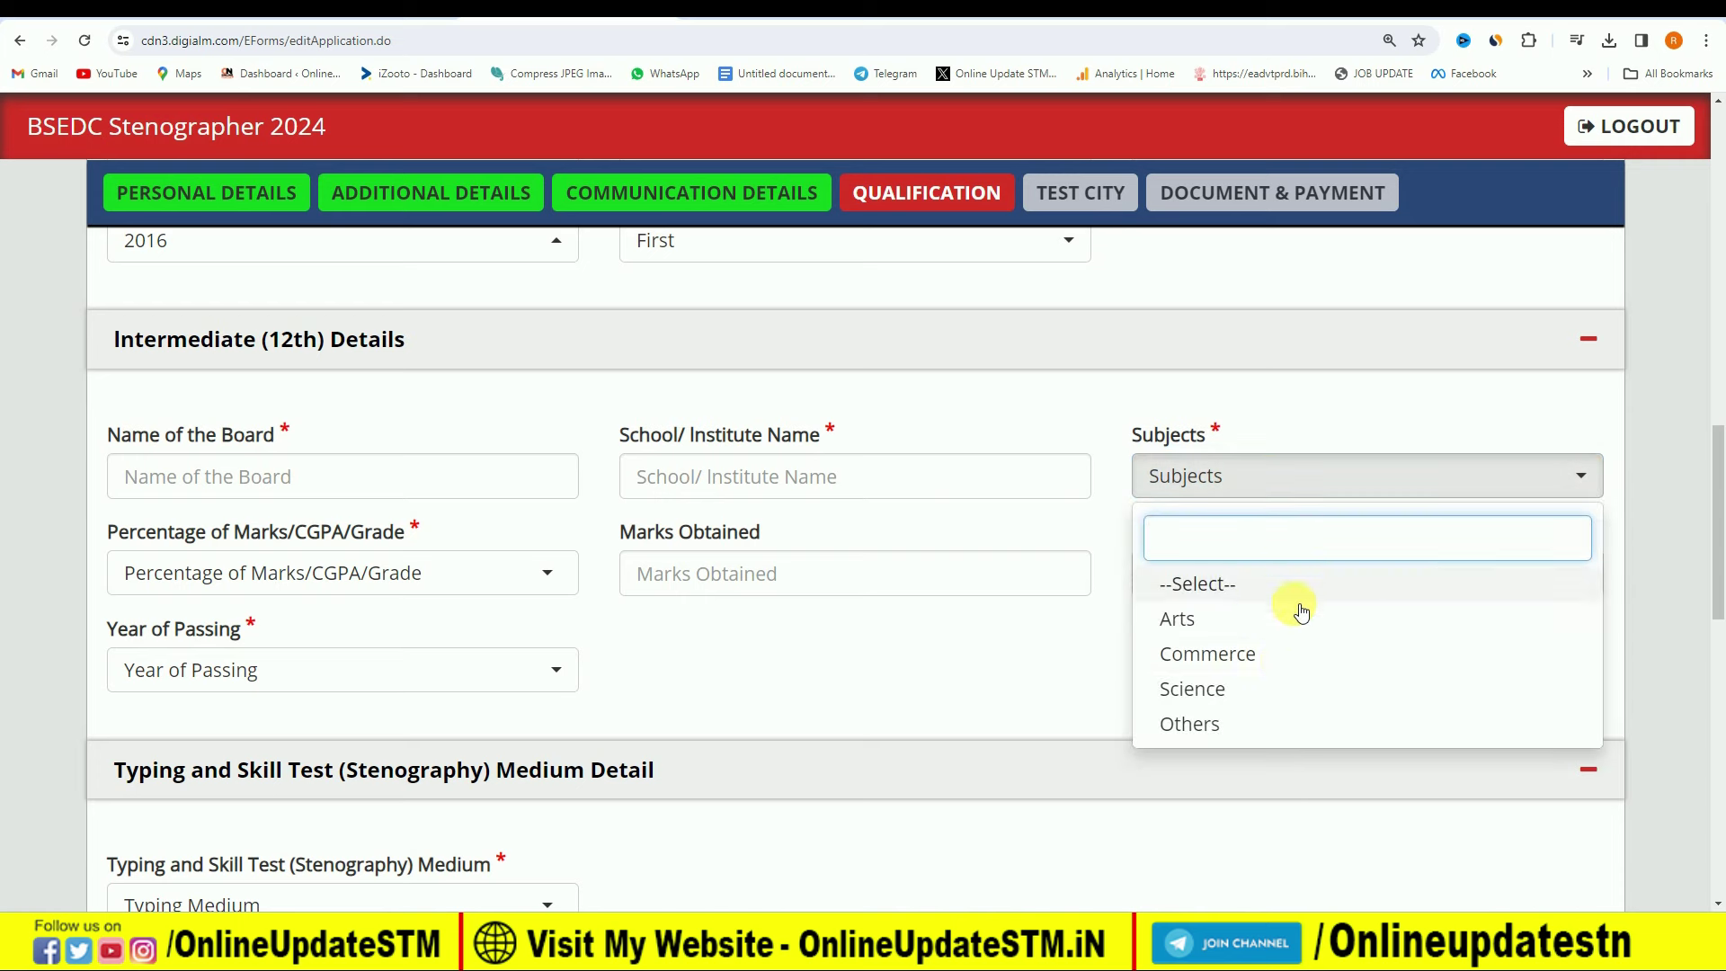
{"action": "left_click", "coordinate": [1271, 692]}
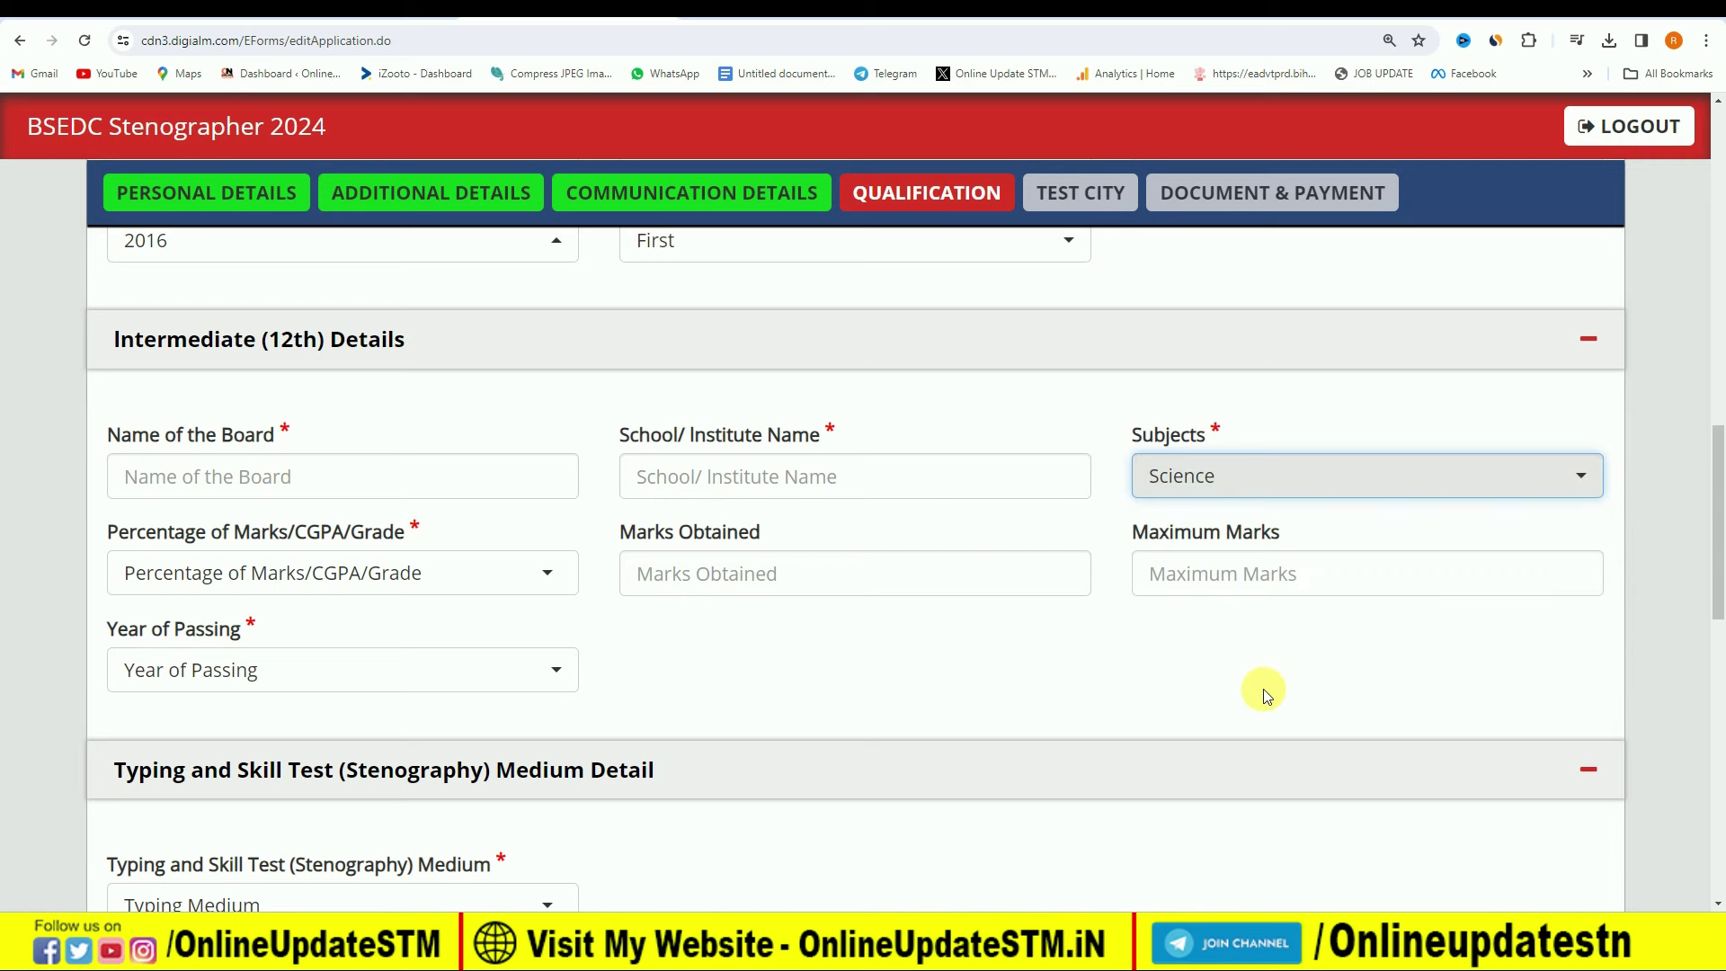
{"action": "left_click", "coordinate": [270, 572]}
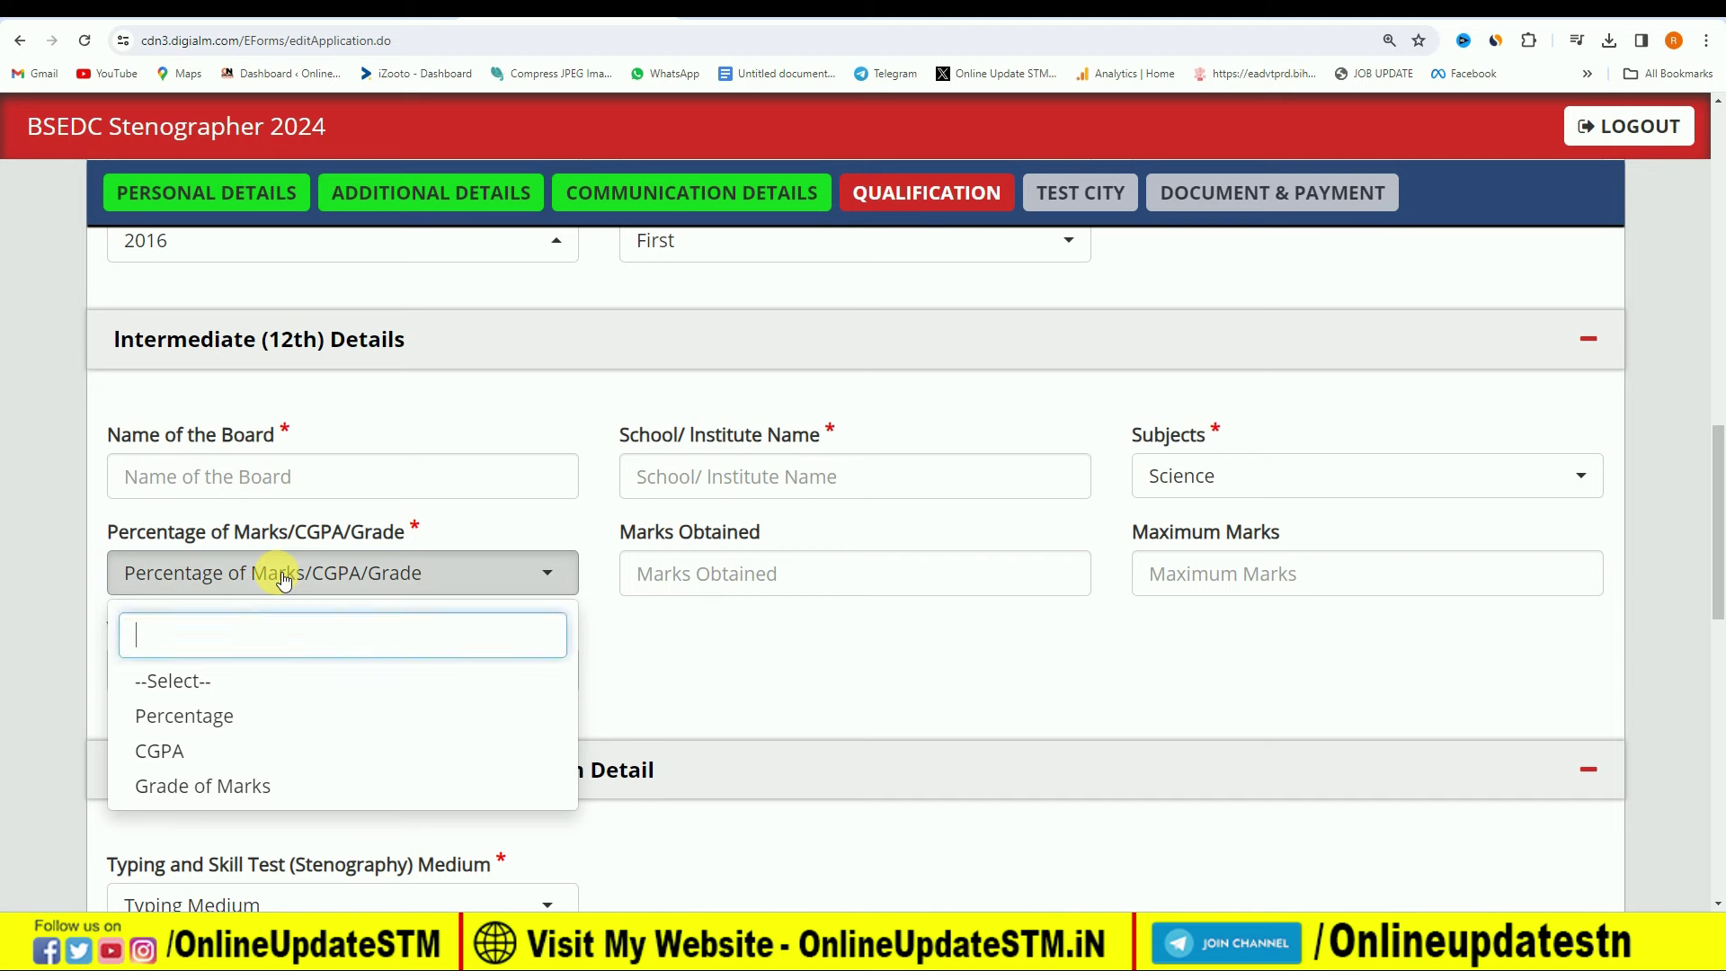
{"action": "left_click", "coordinate": [305, 718]}
Enter 325 out of 500 marks for the intermediate (12th) and set its year of passing to 2018.
{"action": "left_click", "coordinate": [737, 590]}
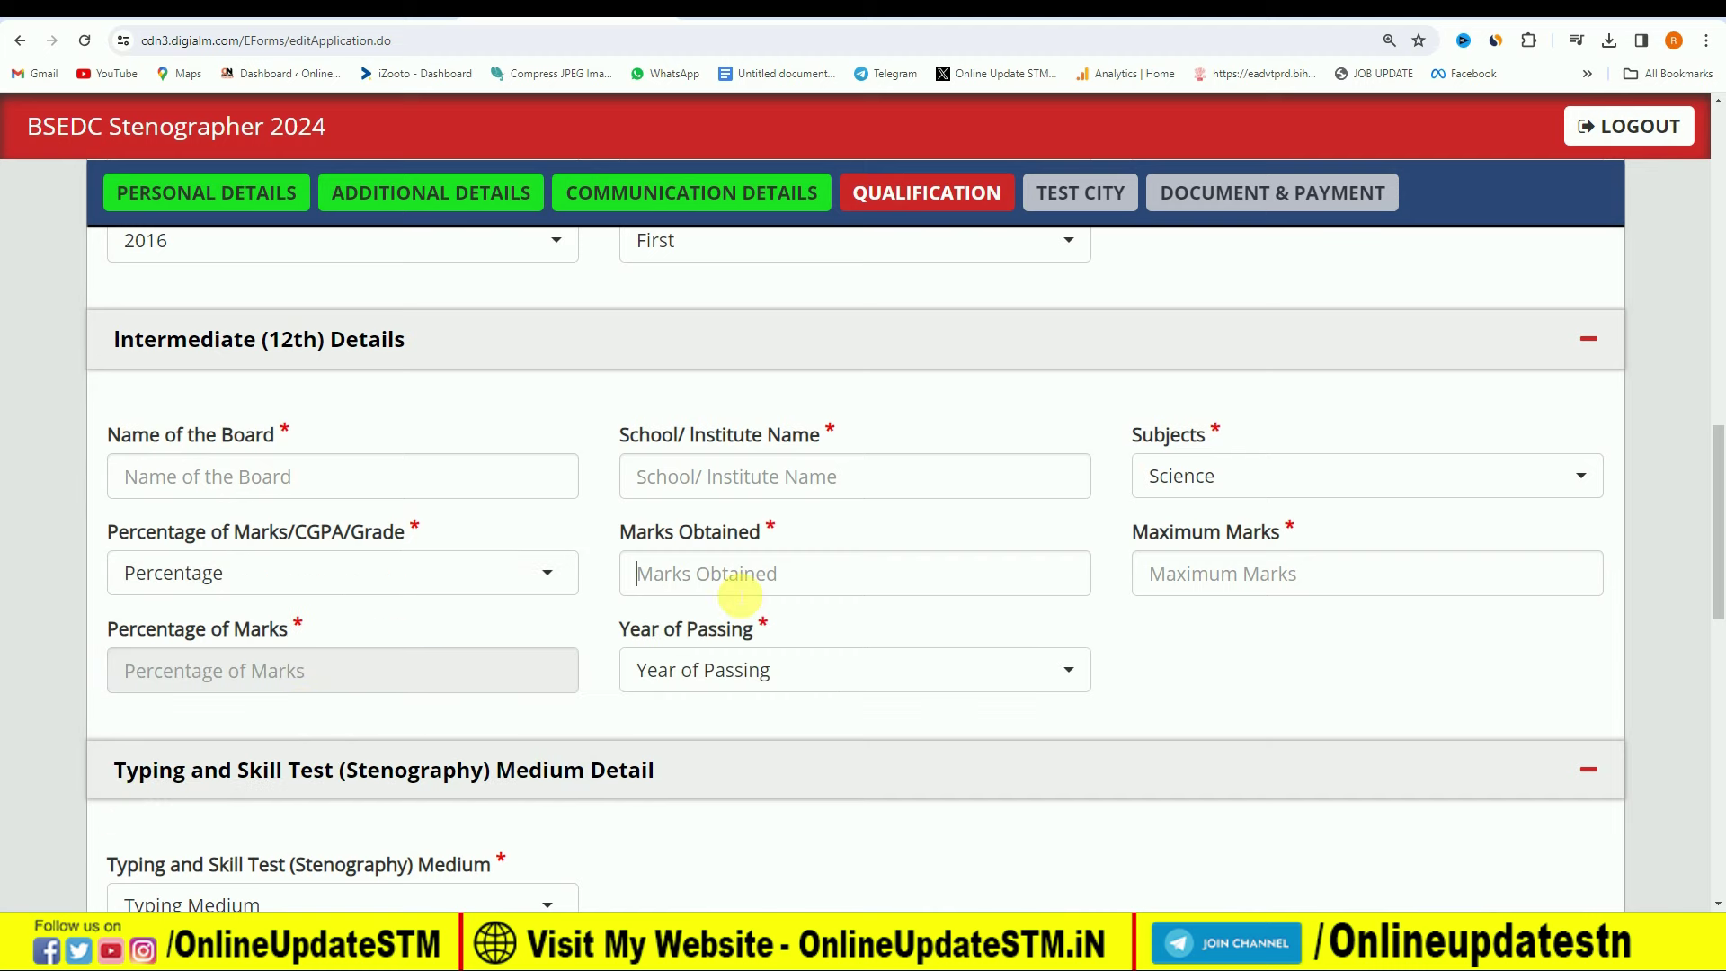
{"action": "type", "text": "325"}
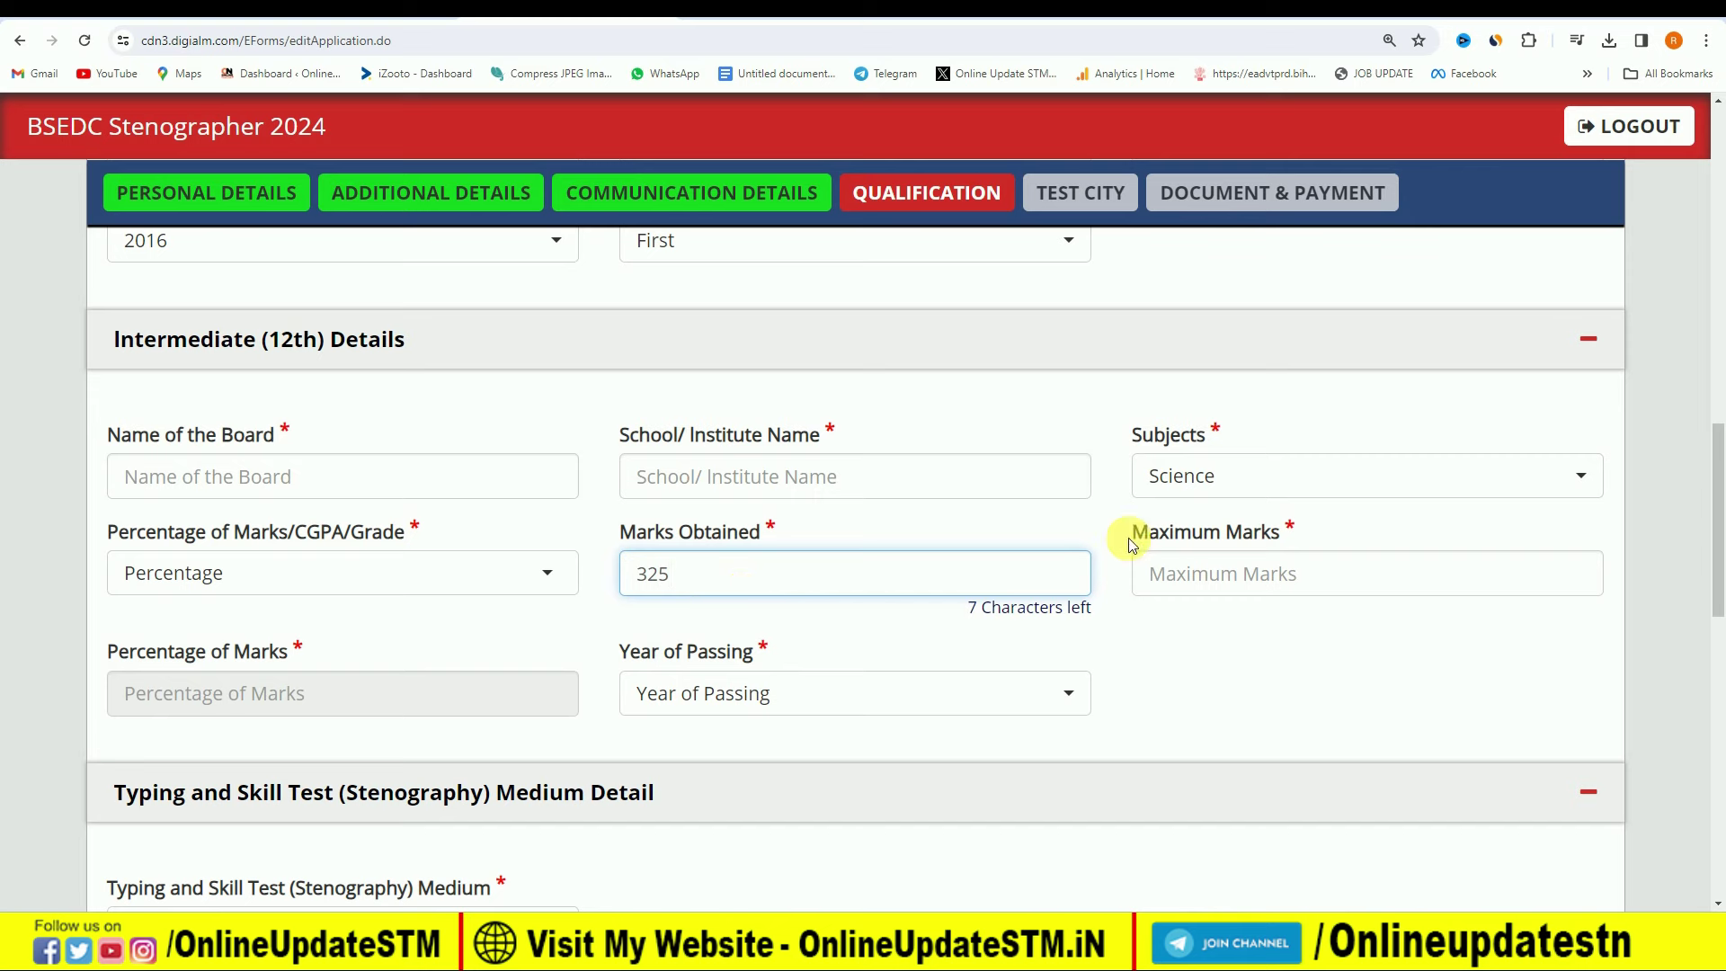
{"action": "left_click", "coordinate": [1248, 566]}
{"action": "type", "text": "500"}
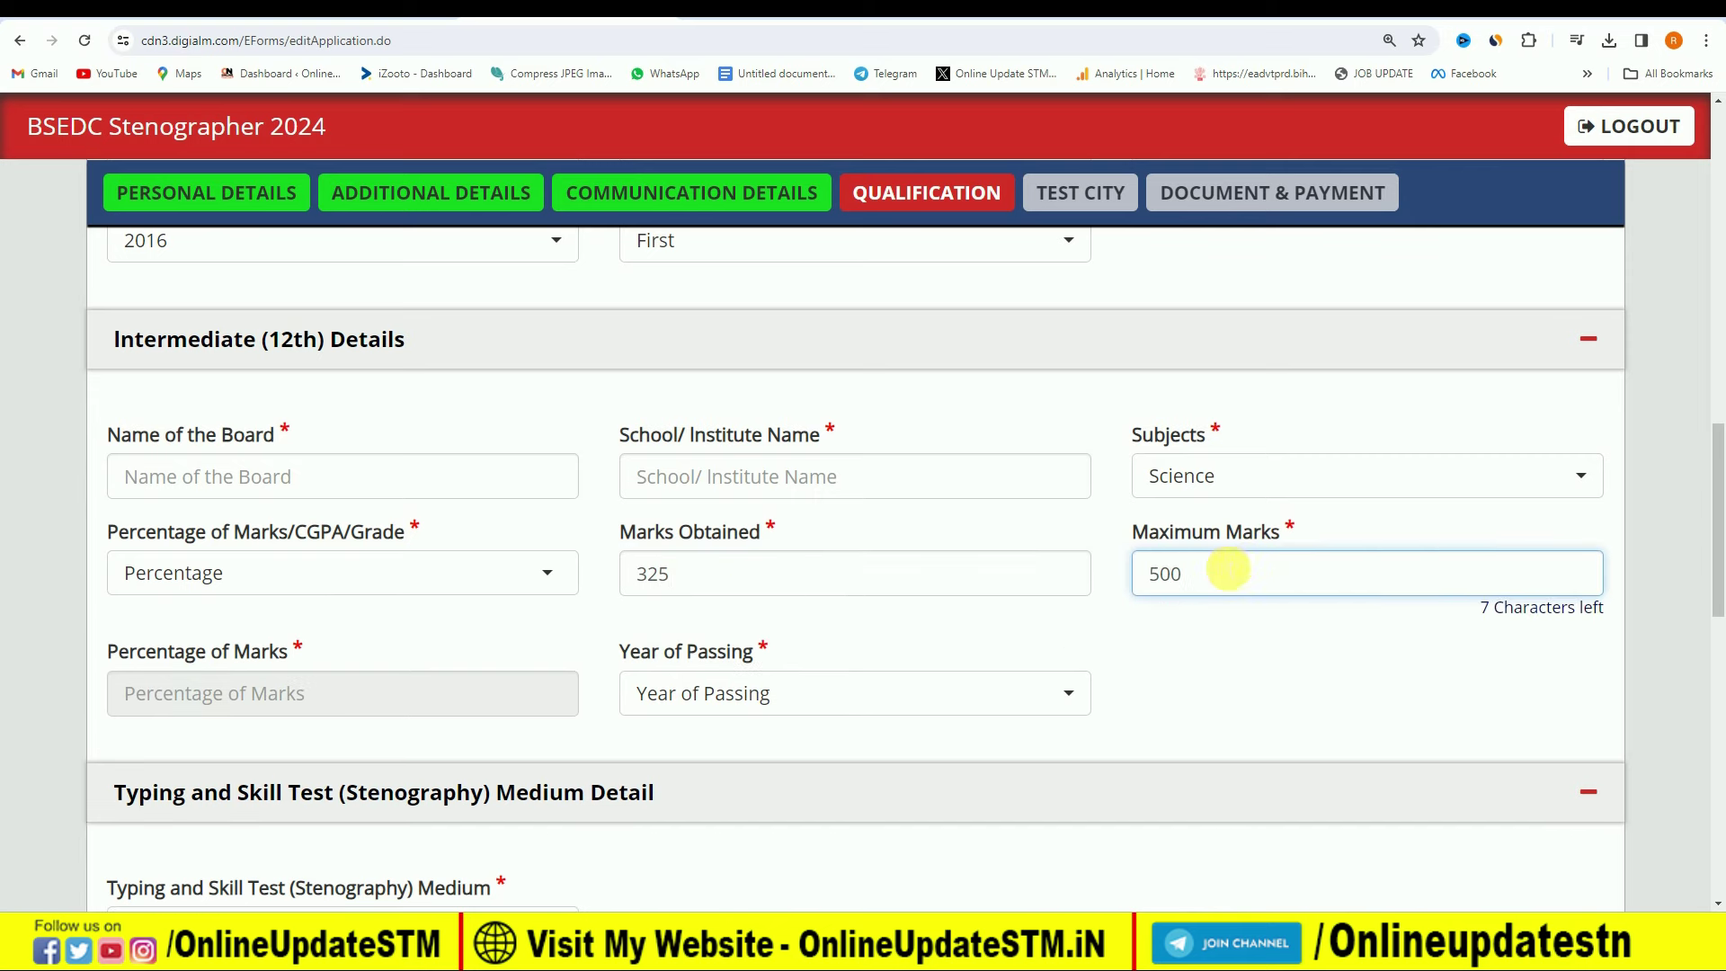
{"action": "left_click", "coordinate": [401, 680]}
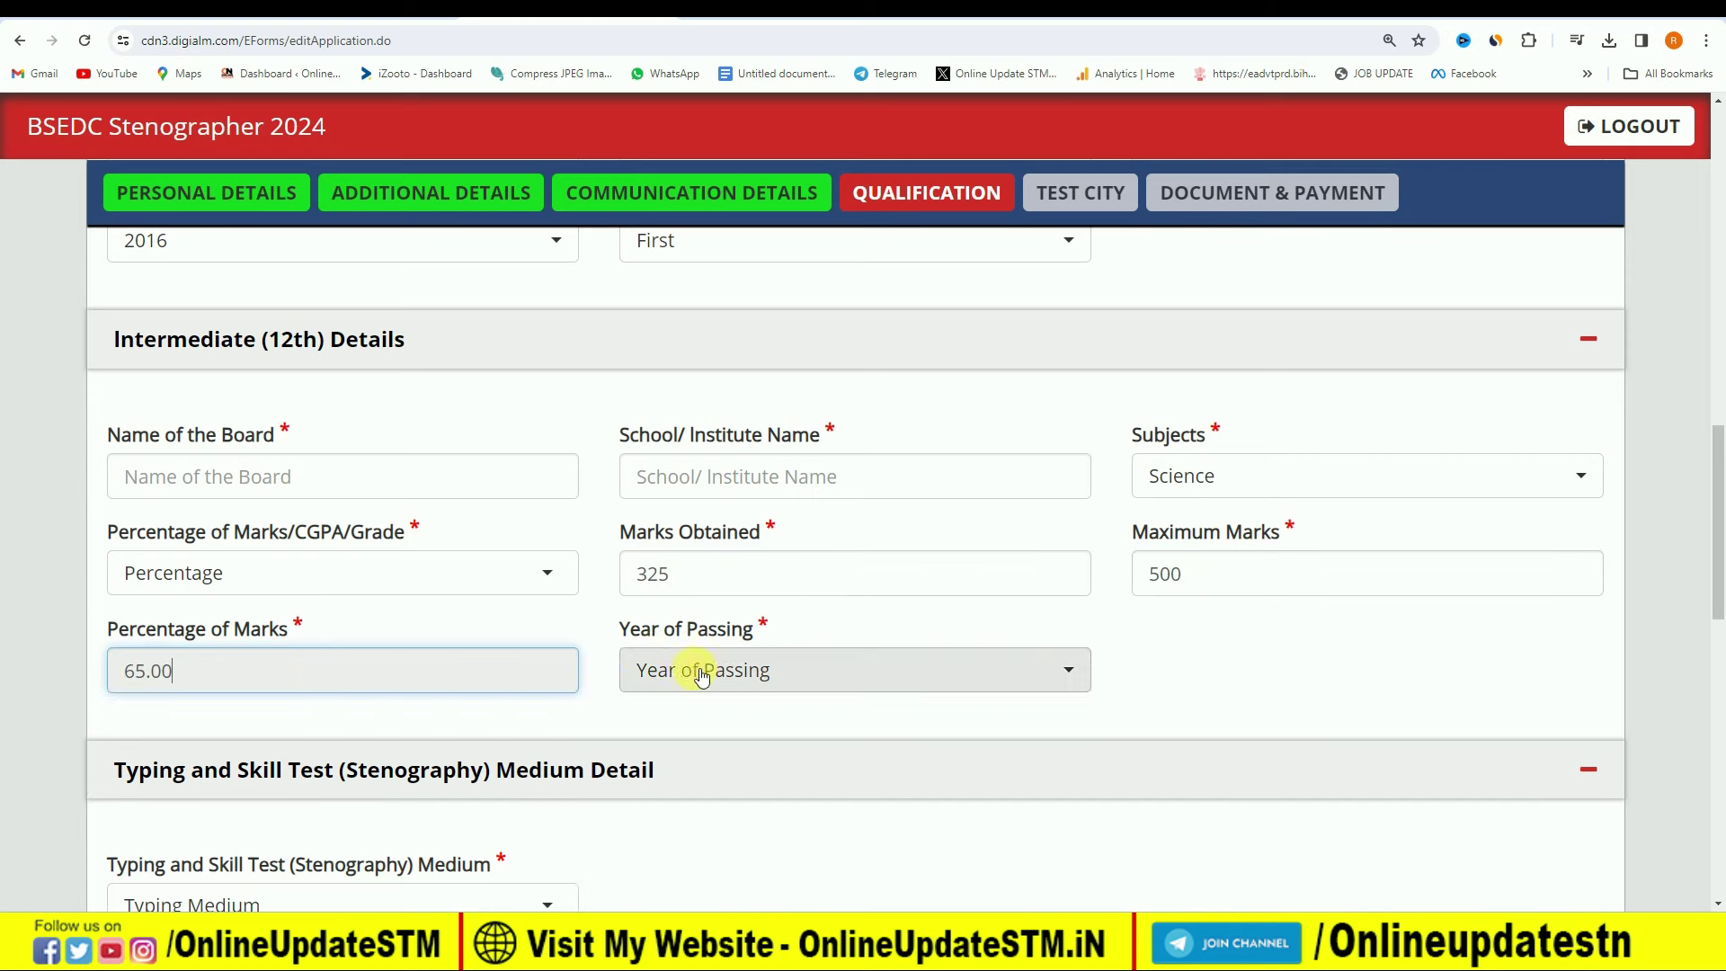
{"action": "left_click", "coordinate": [733, 672]}
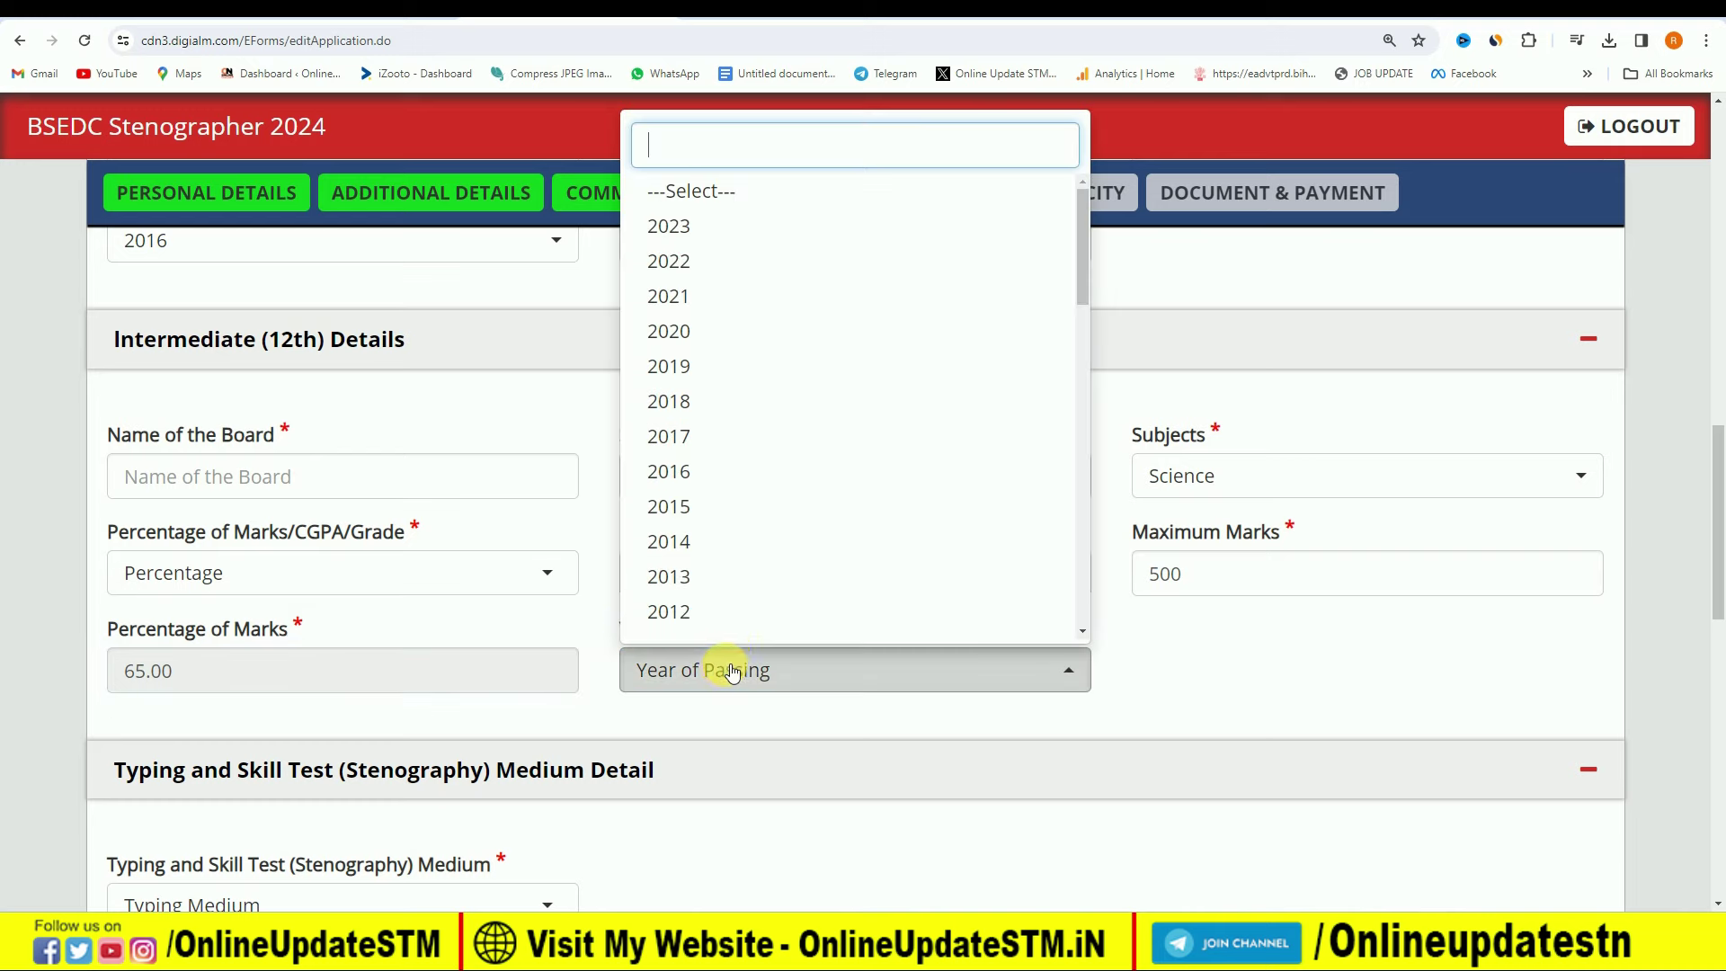
{"action": "left_click", "coordinate": [736, 401]}
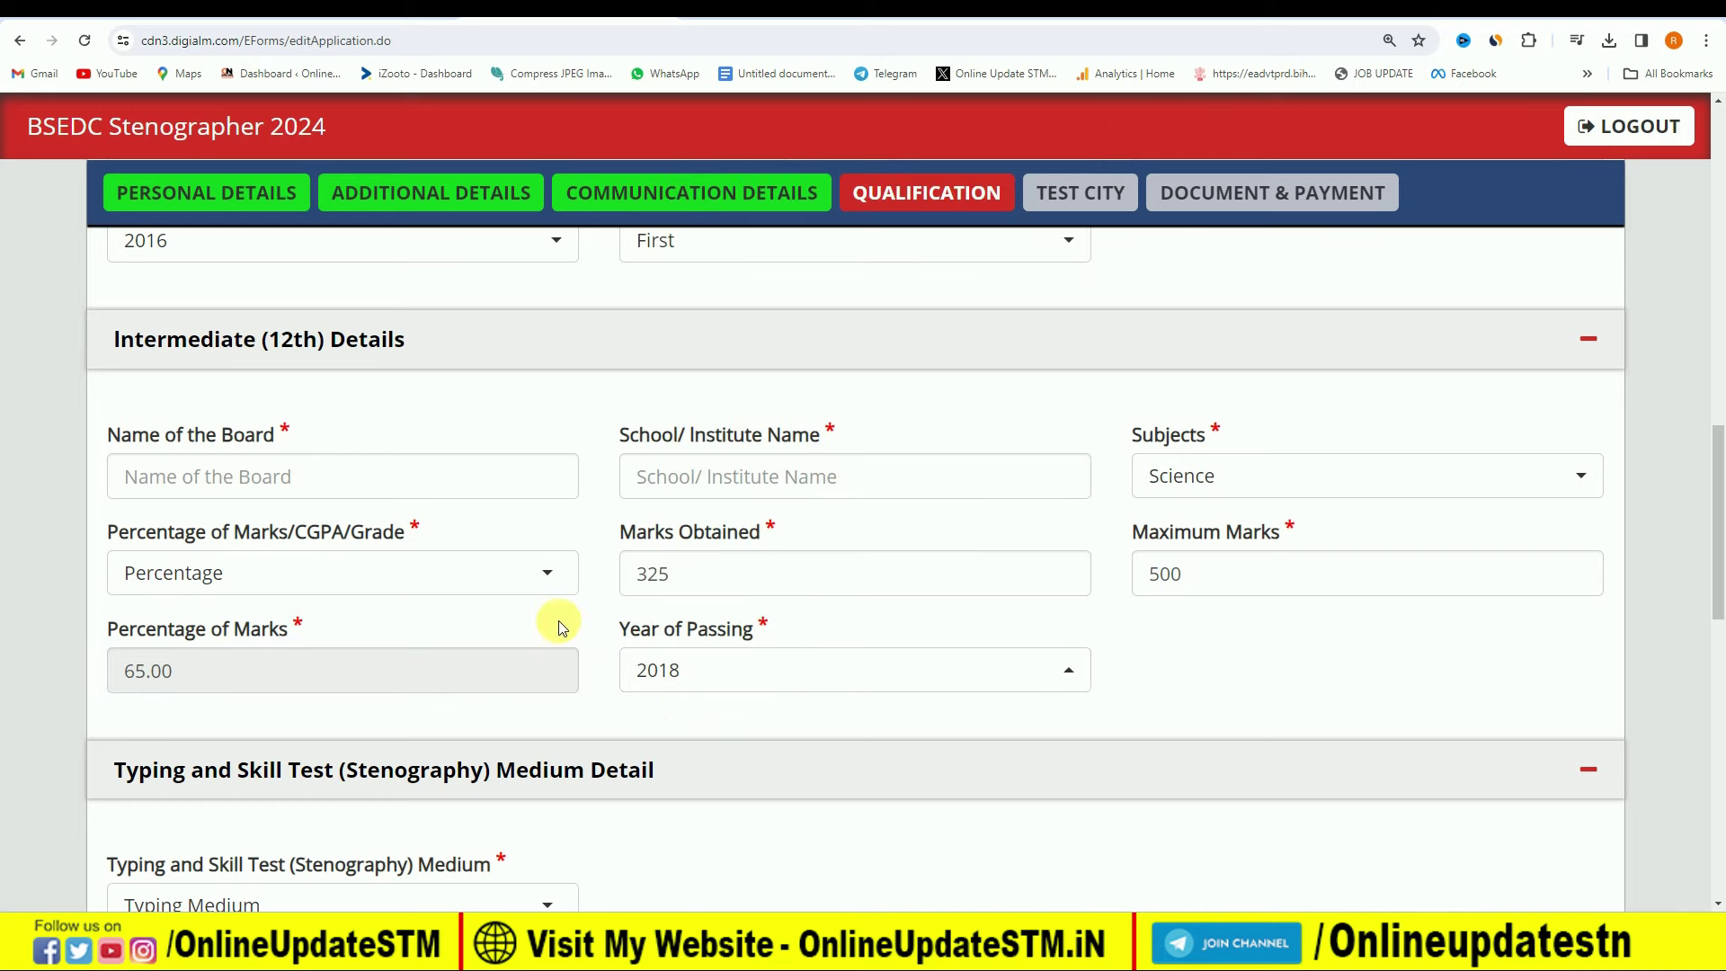
Set the Typing and Skill Test (Stenography) Medium to Hindi and English.
{"action": "scroll", "coordinate": [559, 619], "scroll_direction": "down", "scroll_amount": 3}
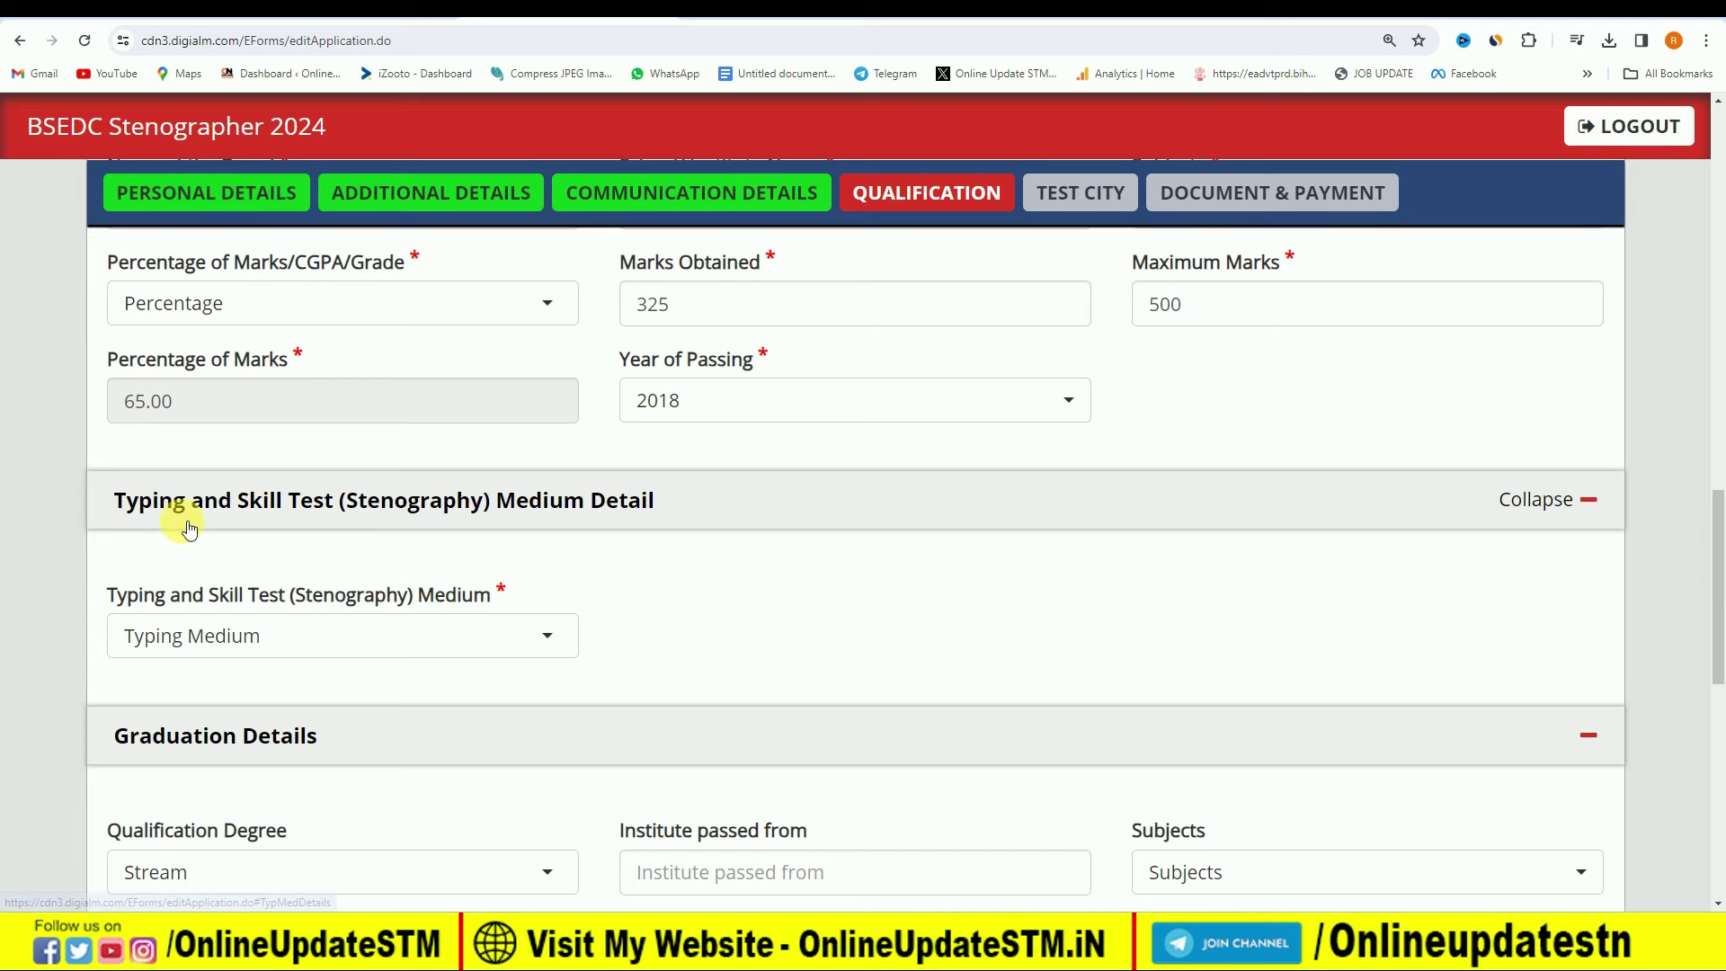
{"action": "scroll", "coordinate": [277, 509], "scroll_direction": "down", "scroll_amount": 1}
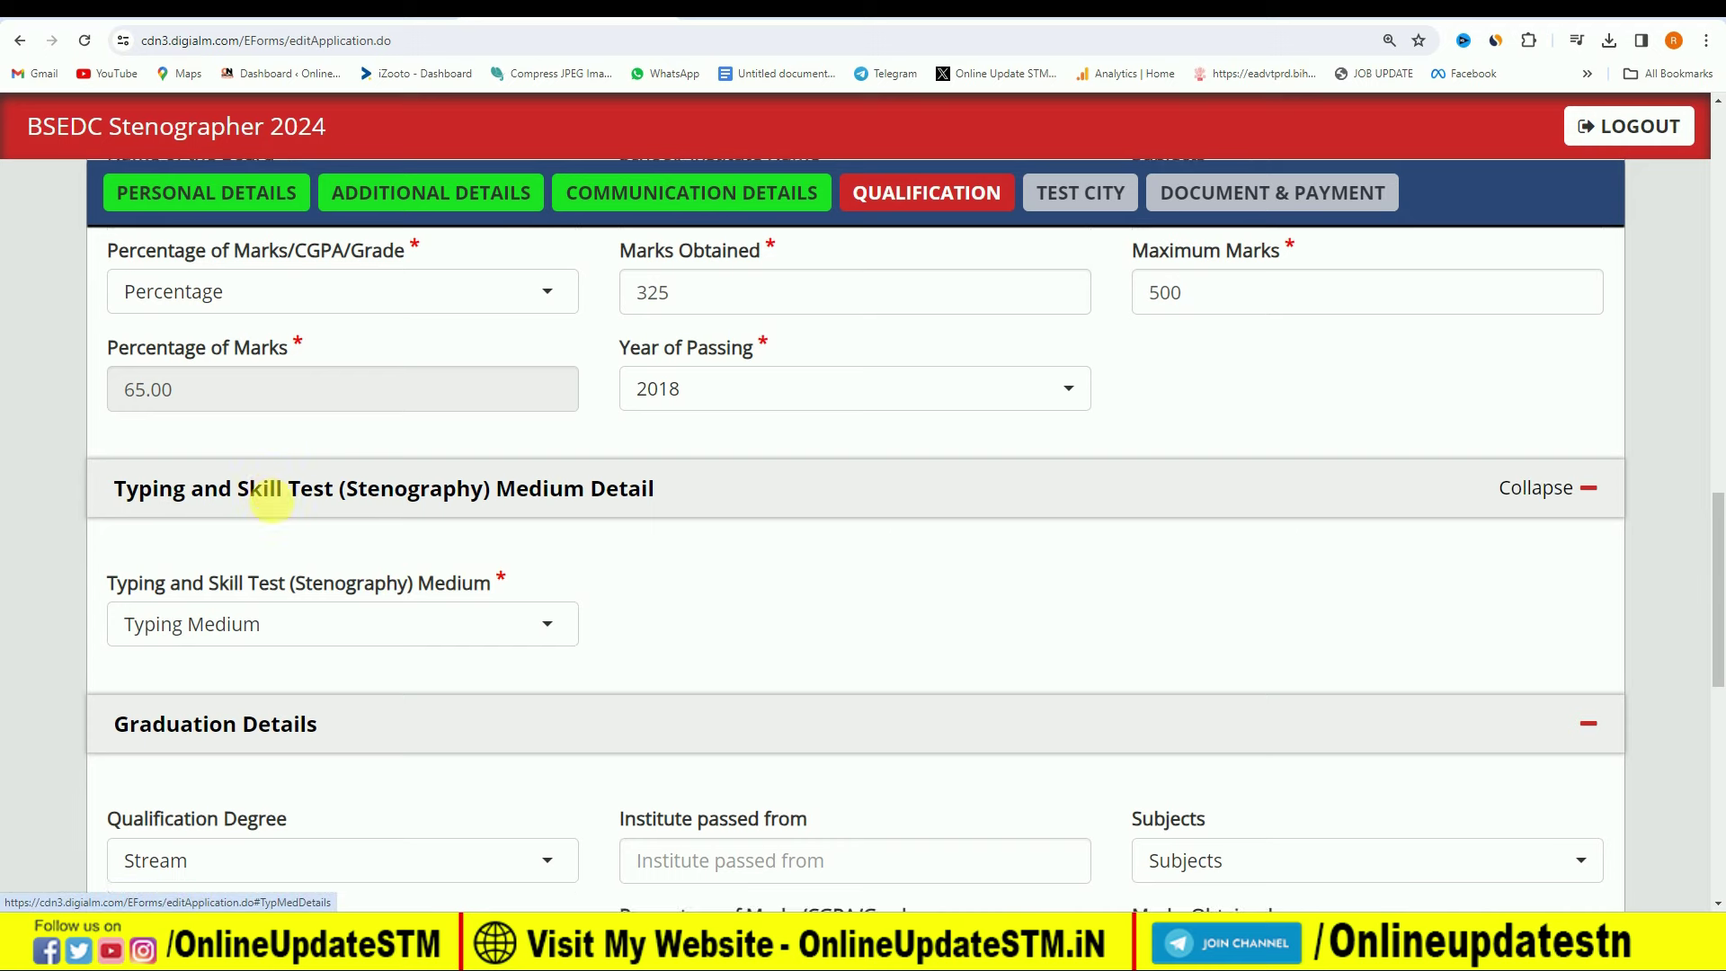
{"action": "left_click", "coordinate": [278, 543]}
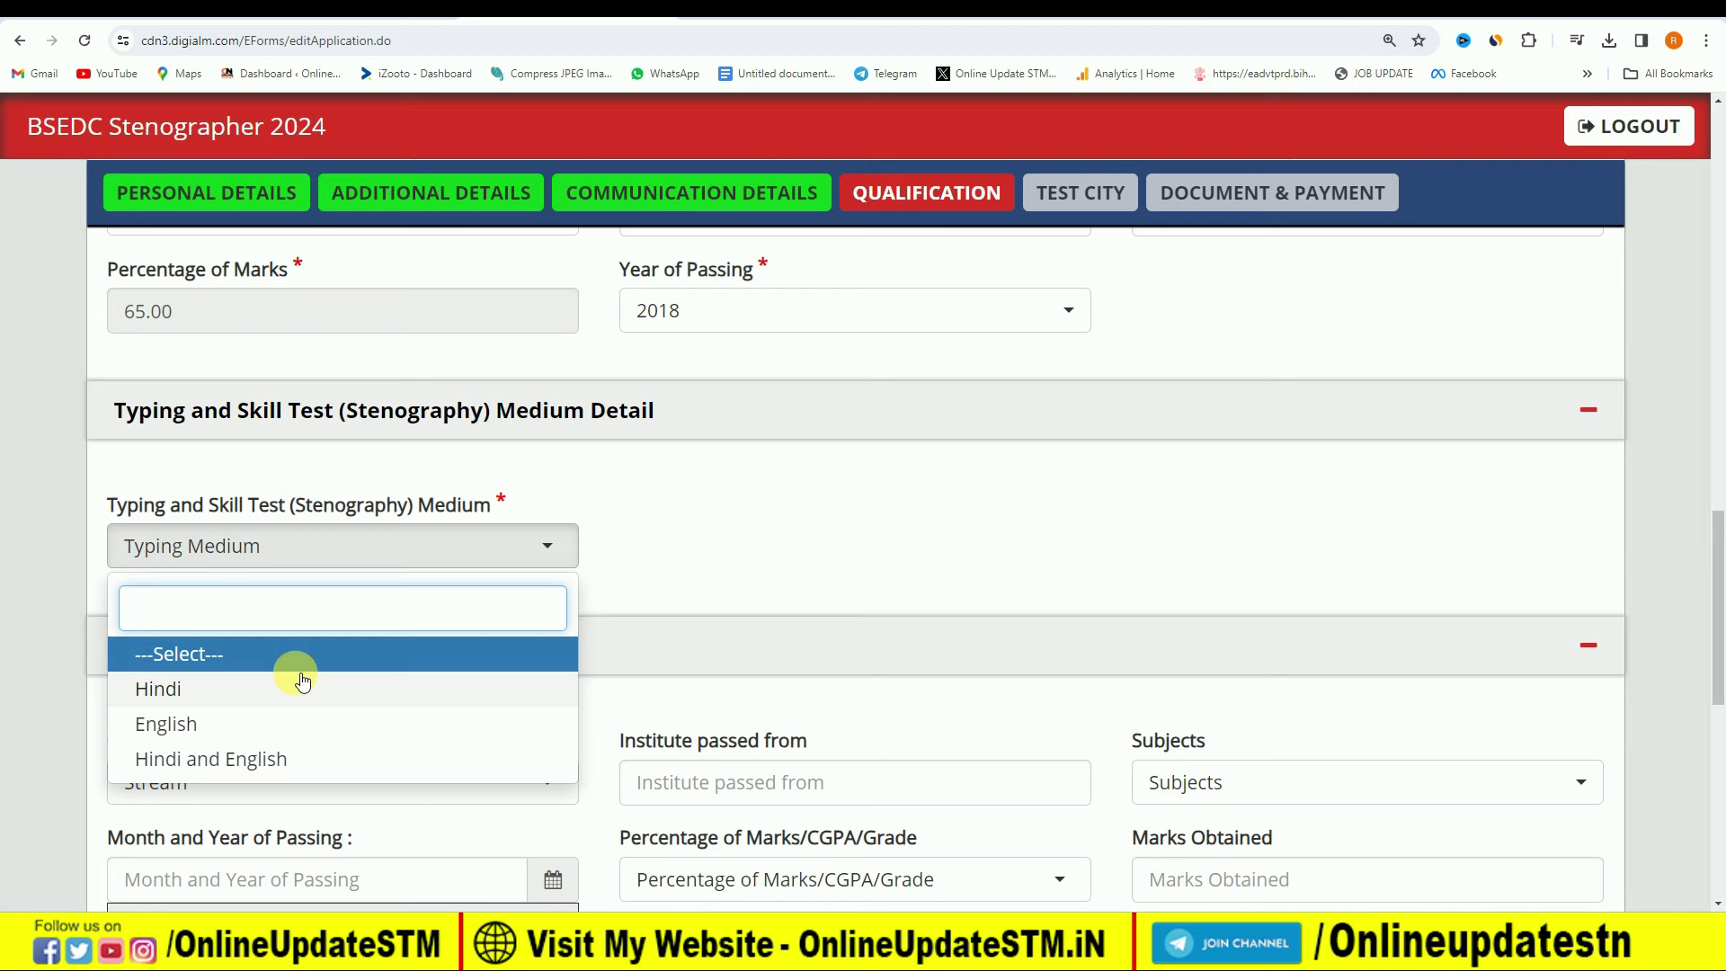
{"action": "left_click", "coordinate": [205, 762]}
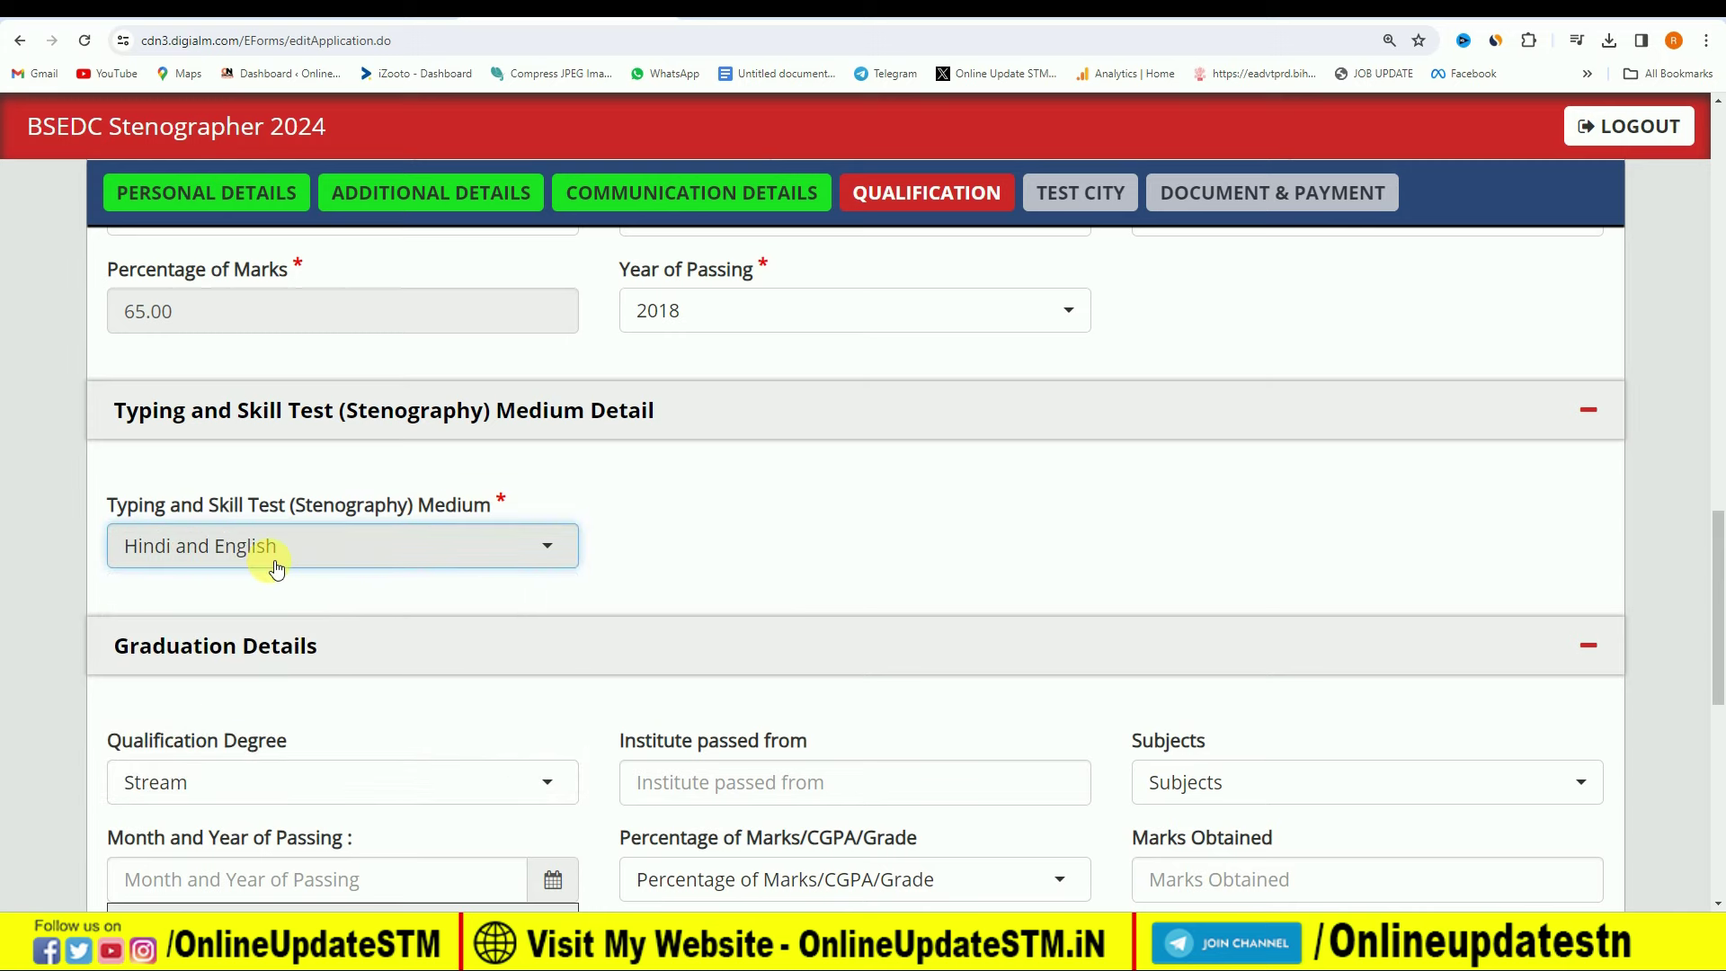
Leave the graduation and other higher qualification details blank, save the qualification section and proceed to the test city section.
{"action": "scroll", "coordinate": [718, 611], "scroll_direction": "down", "scroll_amount": 4}
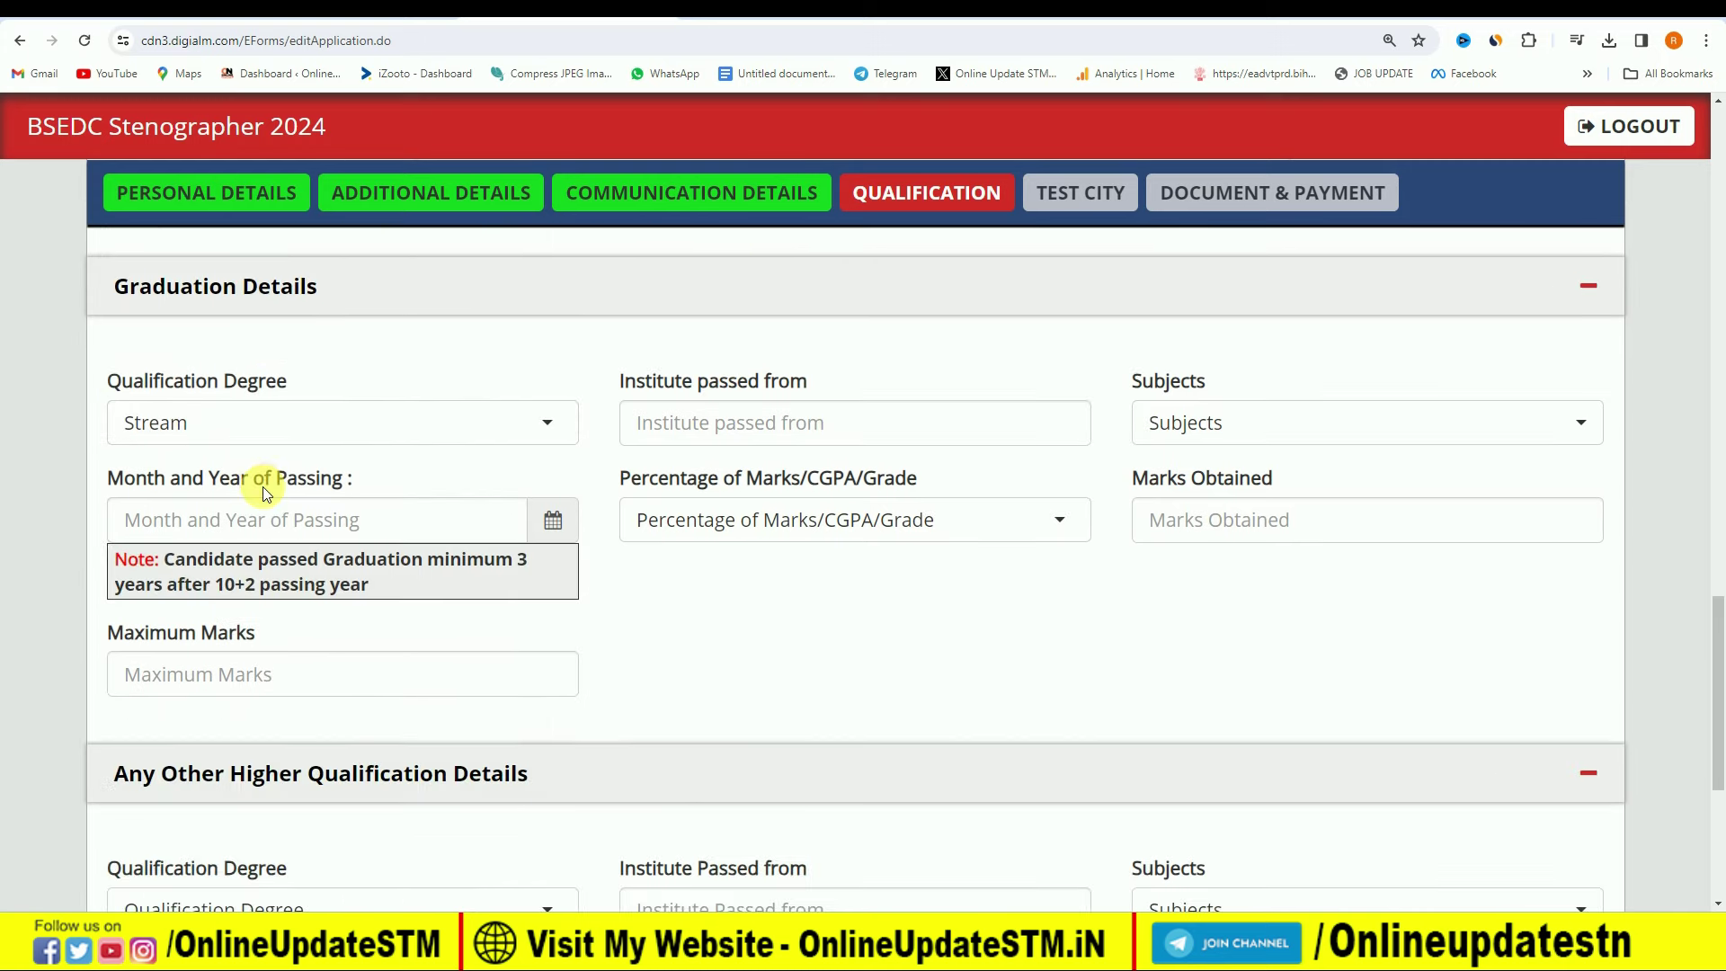
{"action": "left_click", "coordinate": [297, 432]}
{"action": "left_click", "coordinate": [451, 342]}
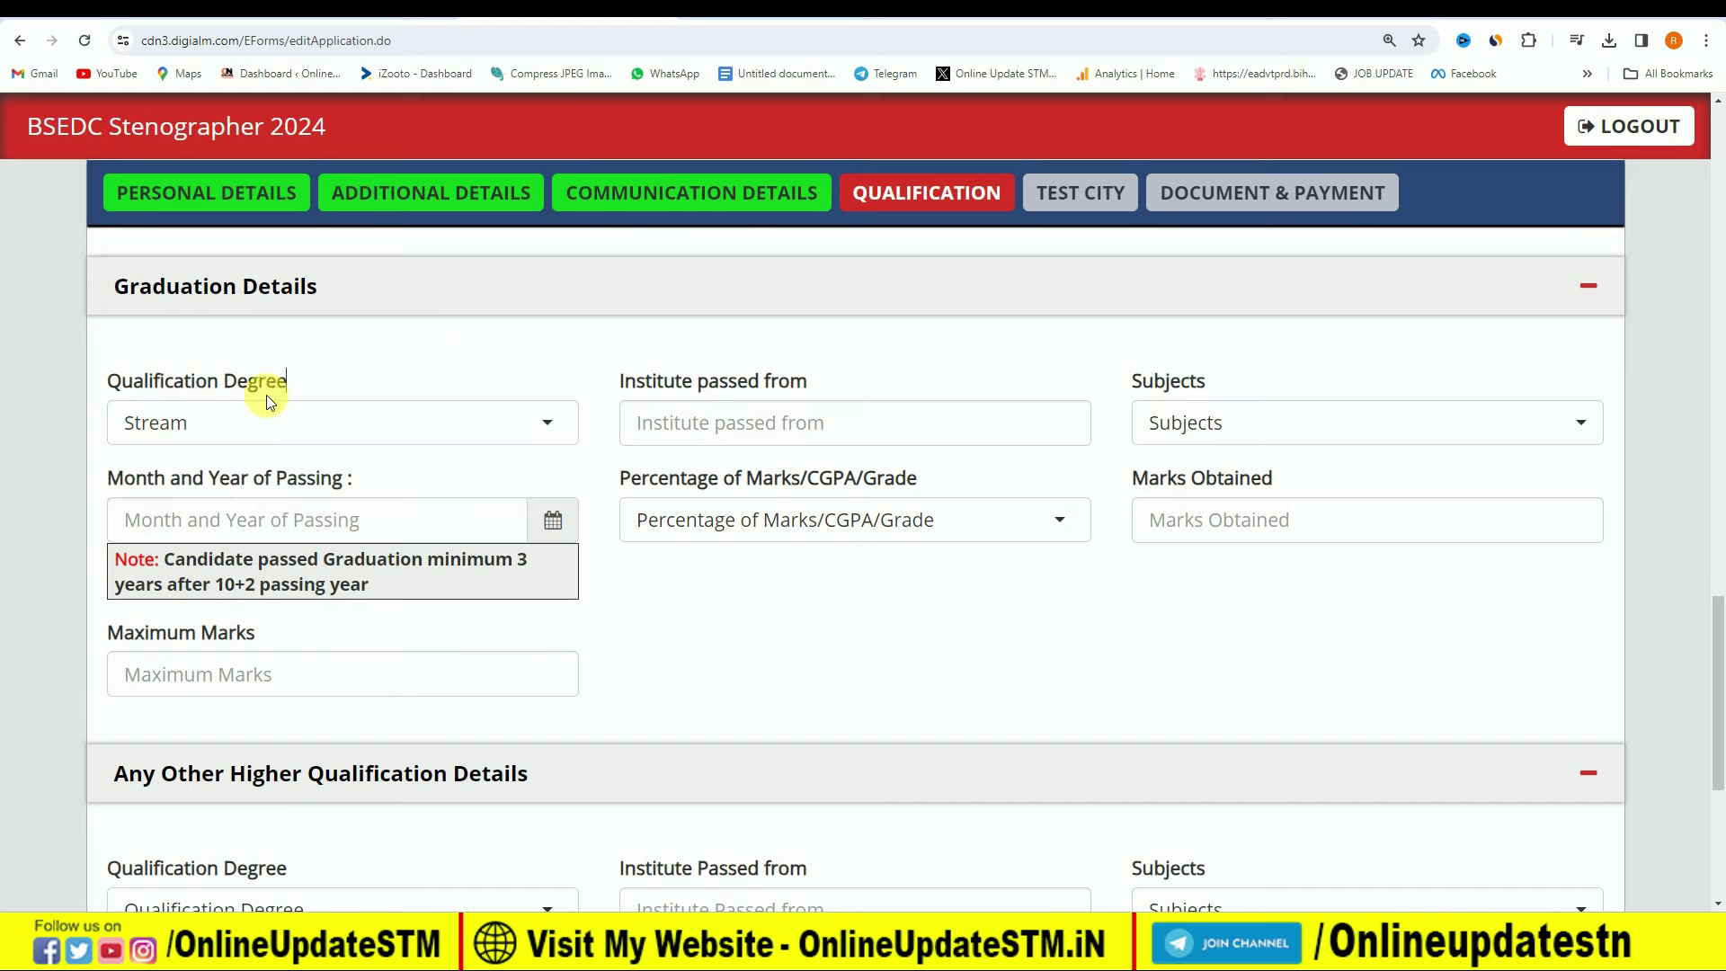
{"action": "scroll", "coordinate": [405, 397], "scroll_direction": "down", "scroll_amount": 5}
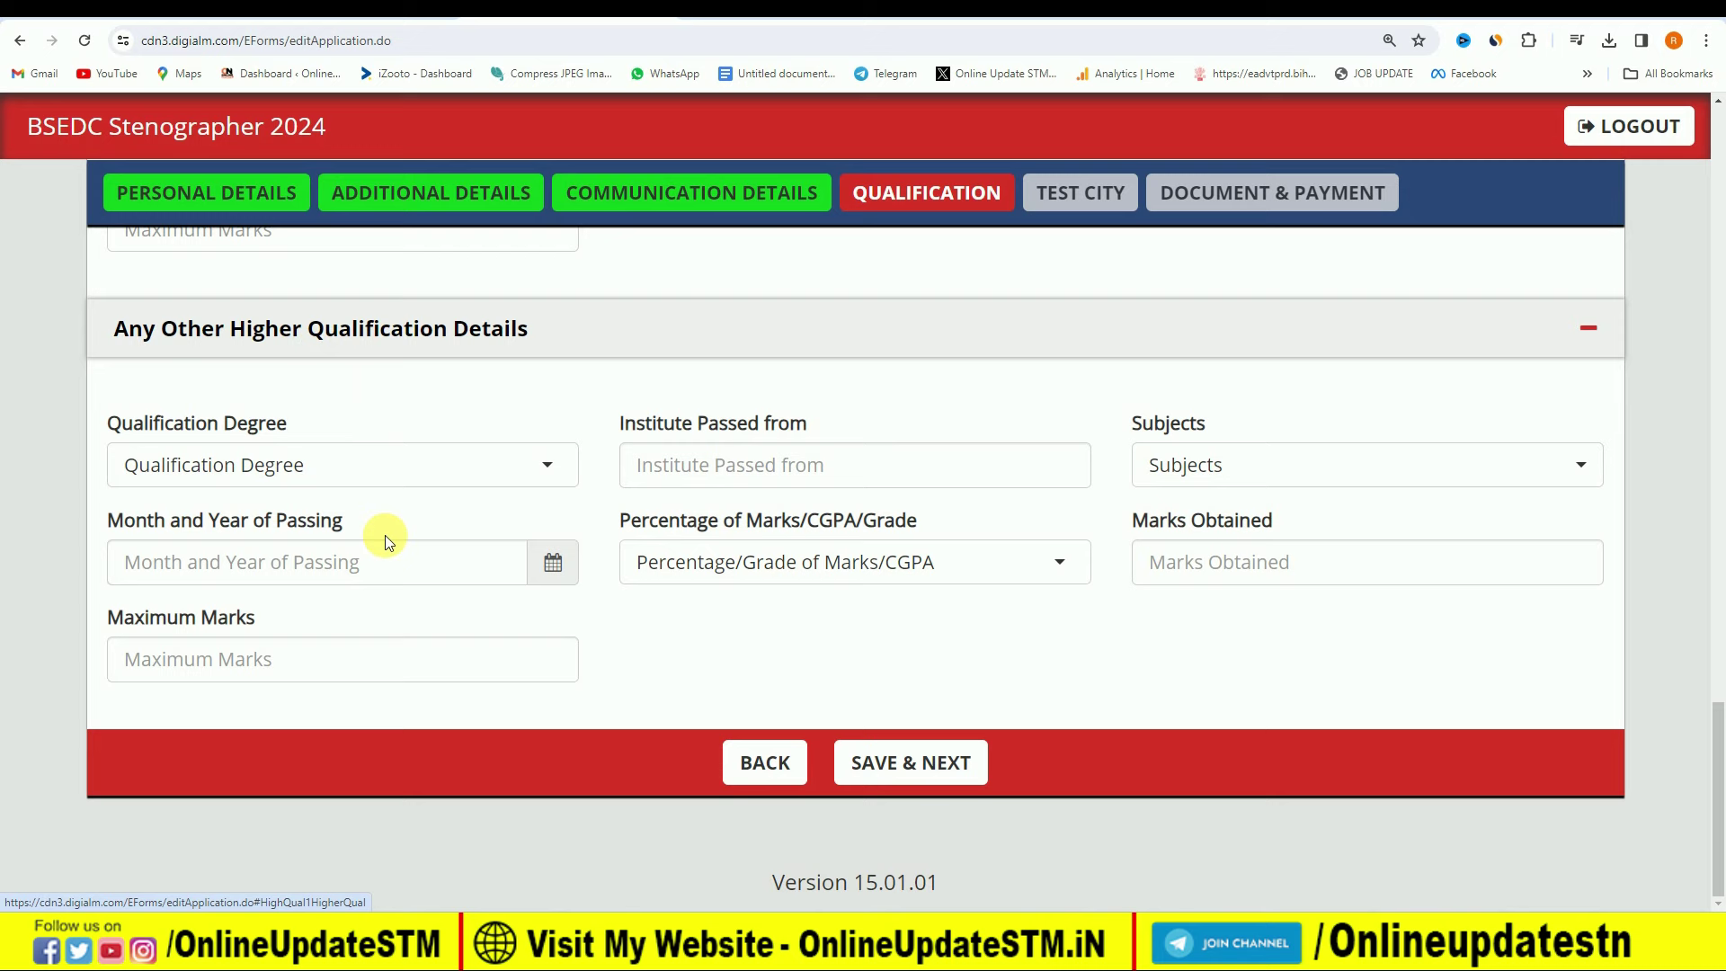
{"action": "left_click", "coordinate": [935, 766]}
{"action": "left_click", "coordinate": [1034, 435]}
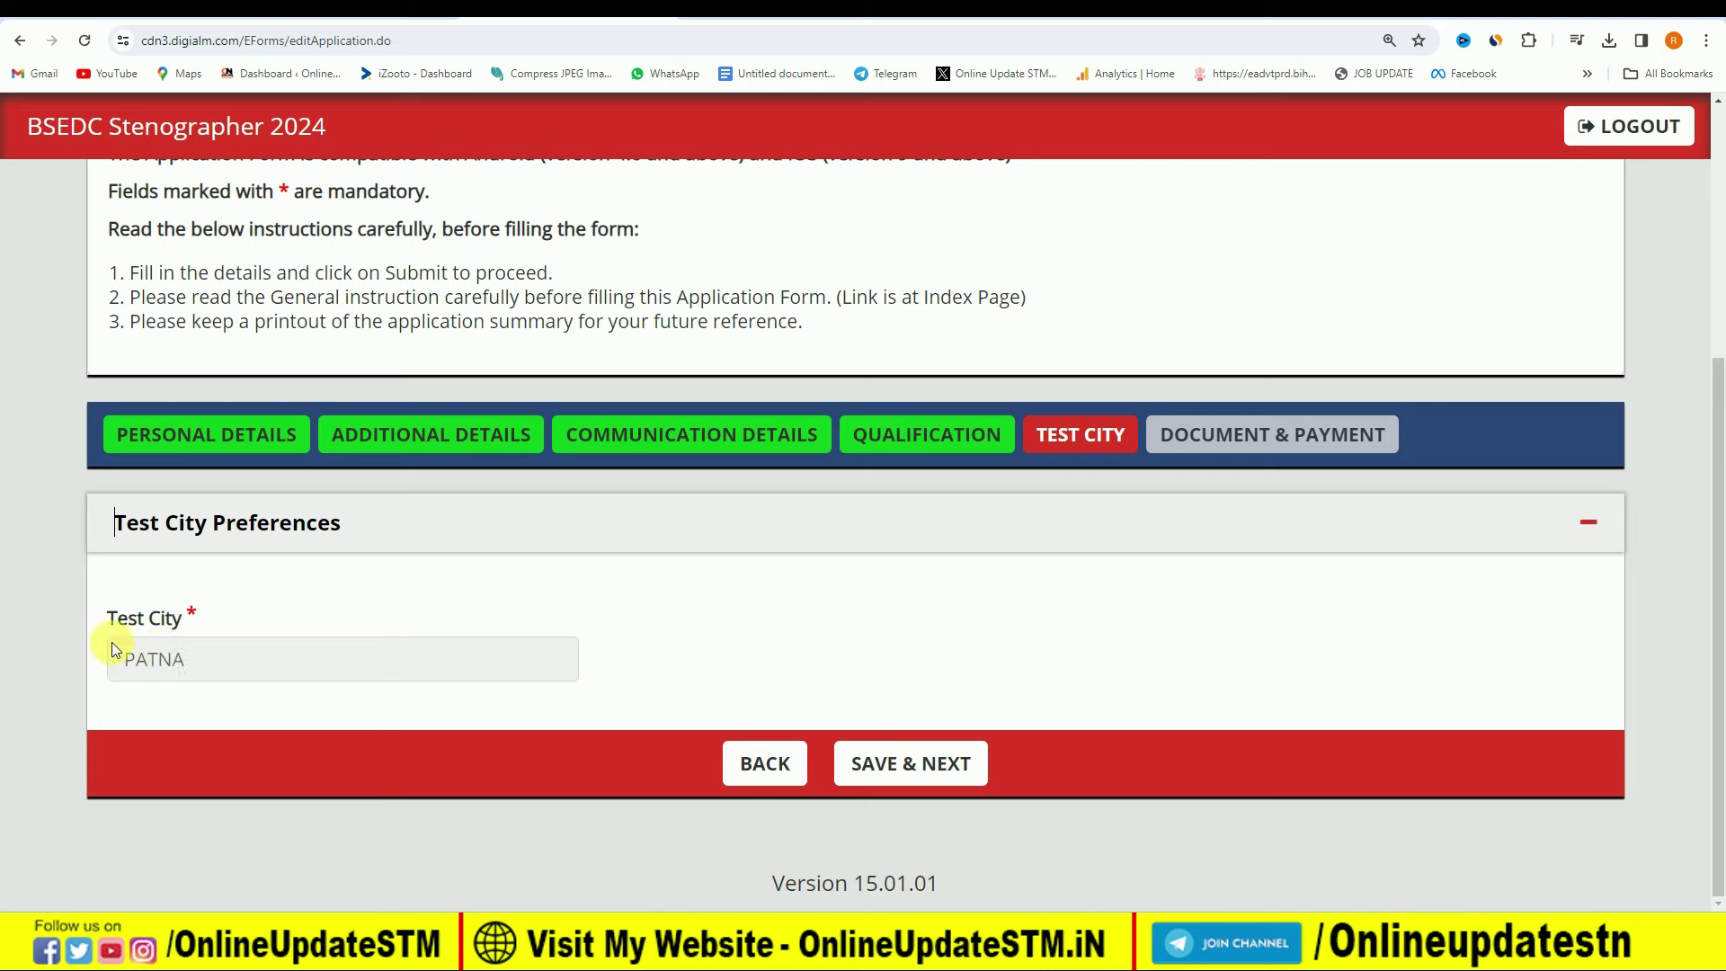
Save the test city preference, acknowledge the save and go to the list of required document uploads.
{"action": "left_click", "coordinate": [899, 762]}
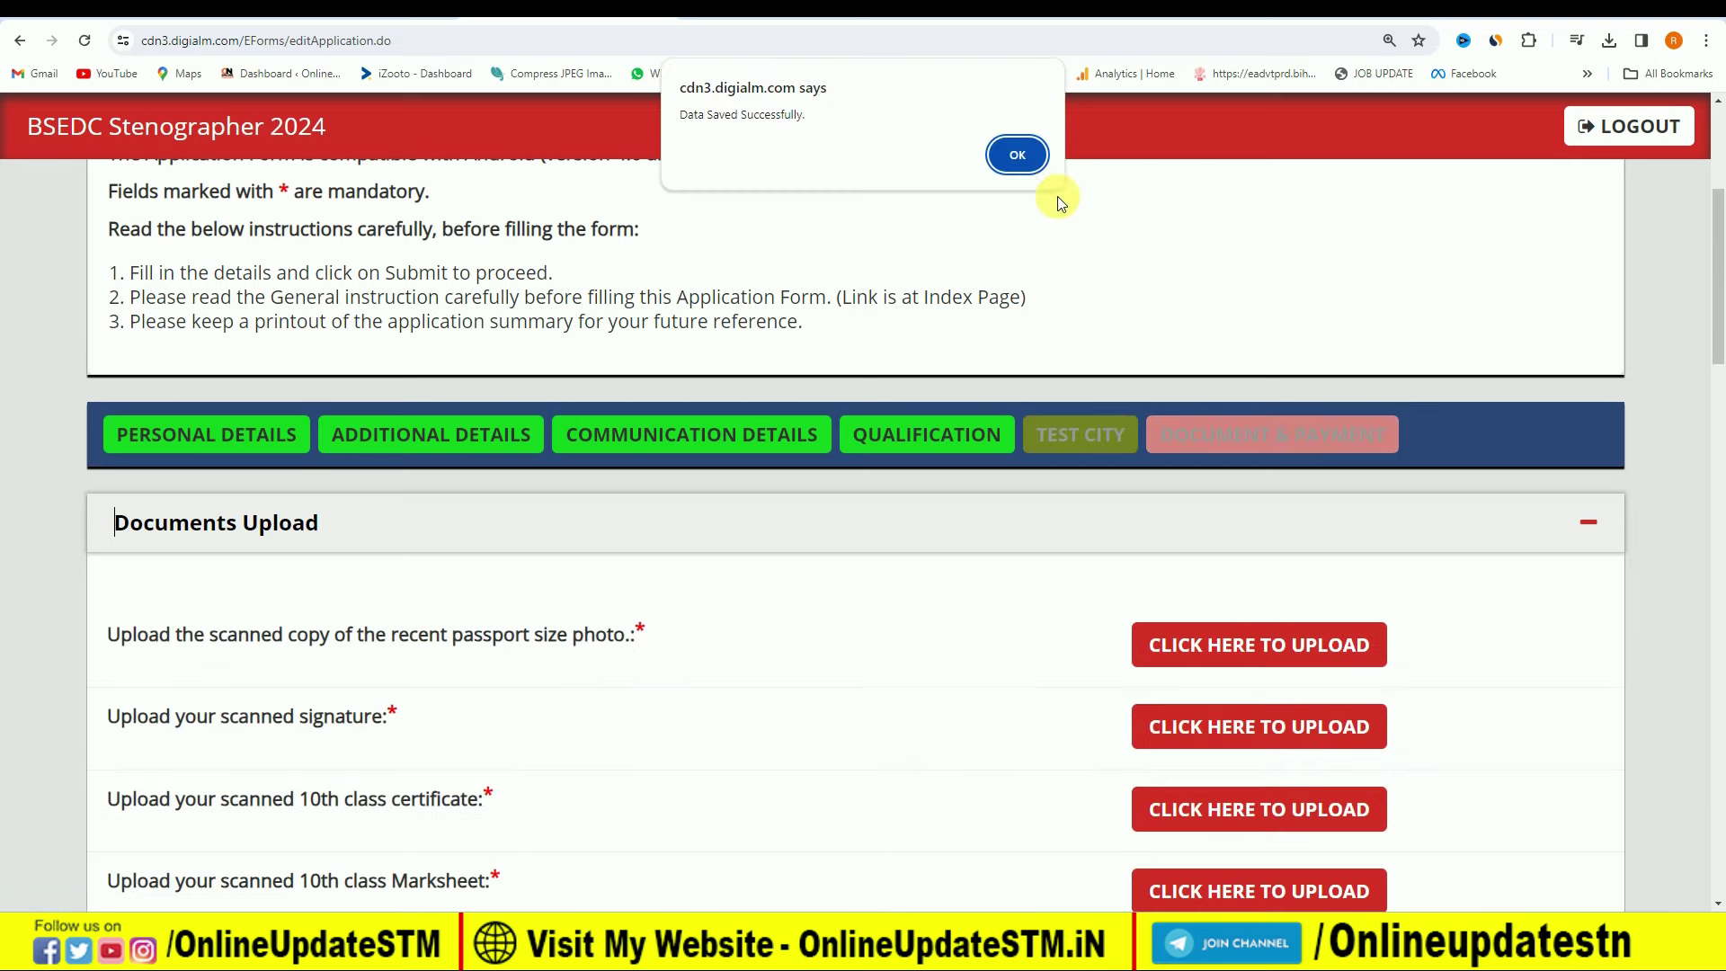
{"action": "left_click", "coordinate": [1017, 156]}
{"action": "scroll", "coordinate": [761, 612], "scroll_direction": "down", "scroll_amount": 1}
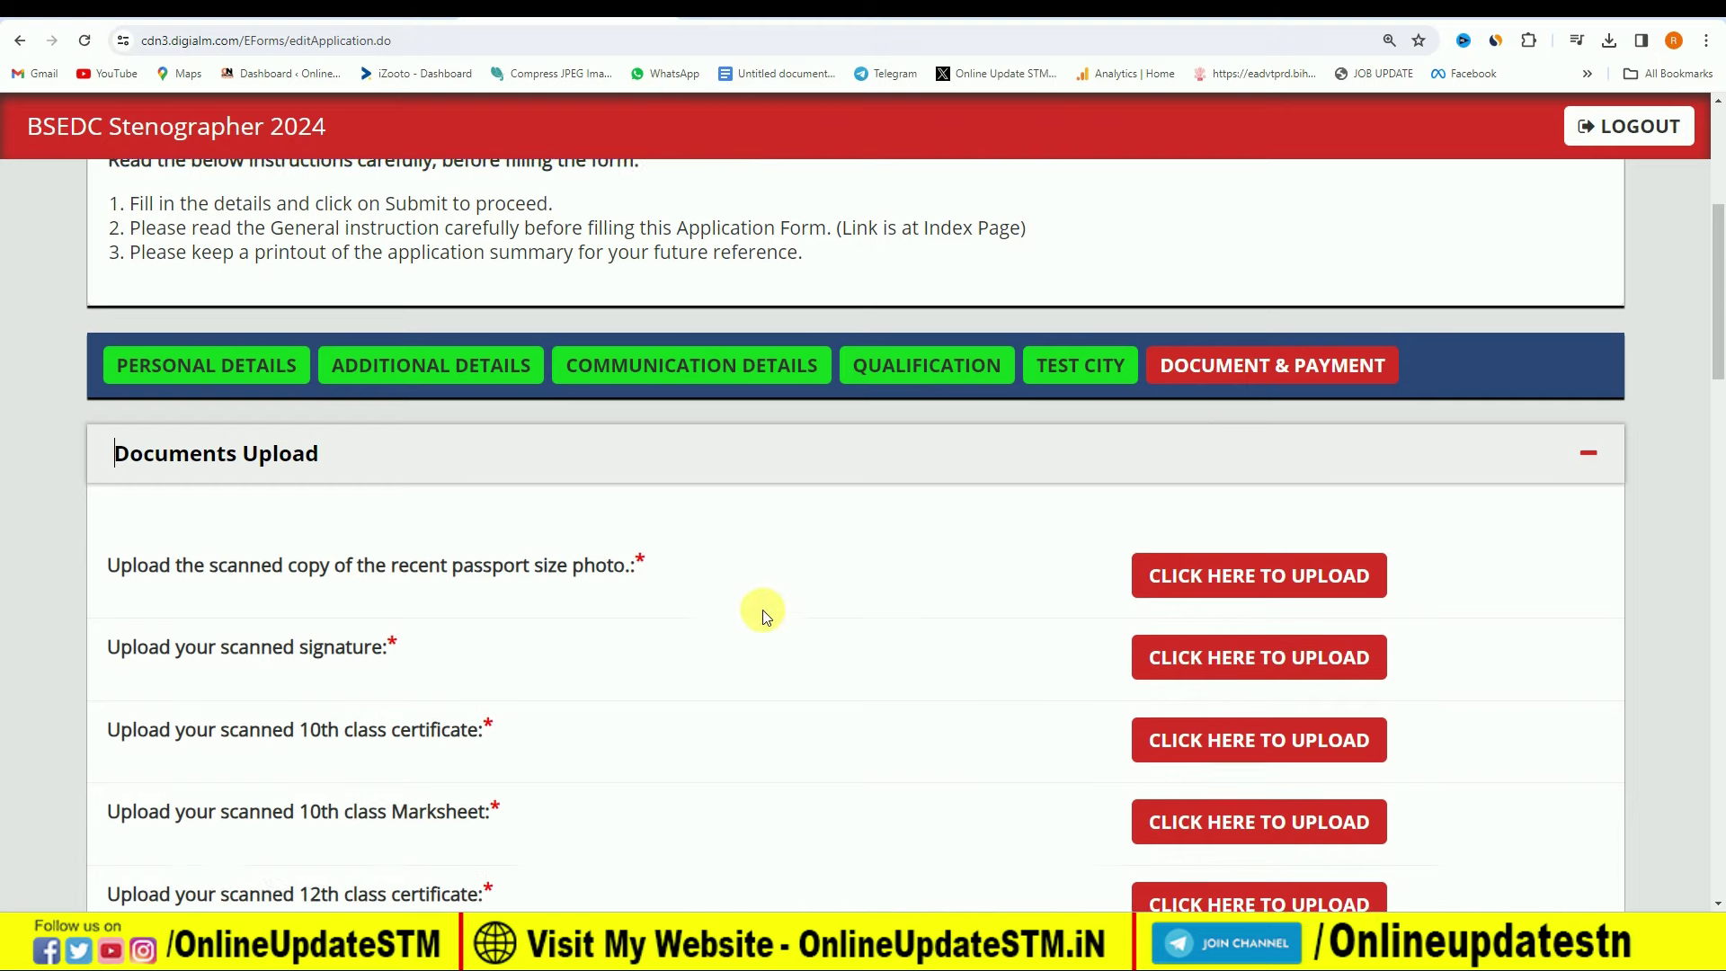
{"action": "scroll", "coordinate": [764, 591], "scroll_direction": "down", "scroll_amount": 1}
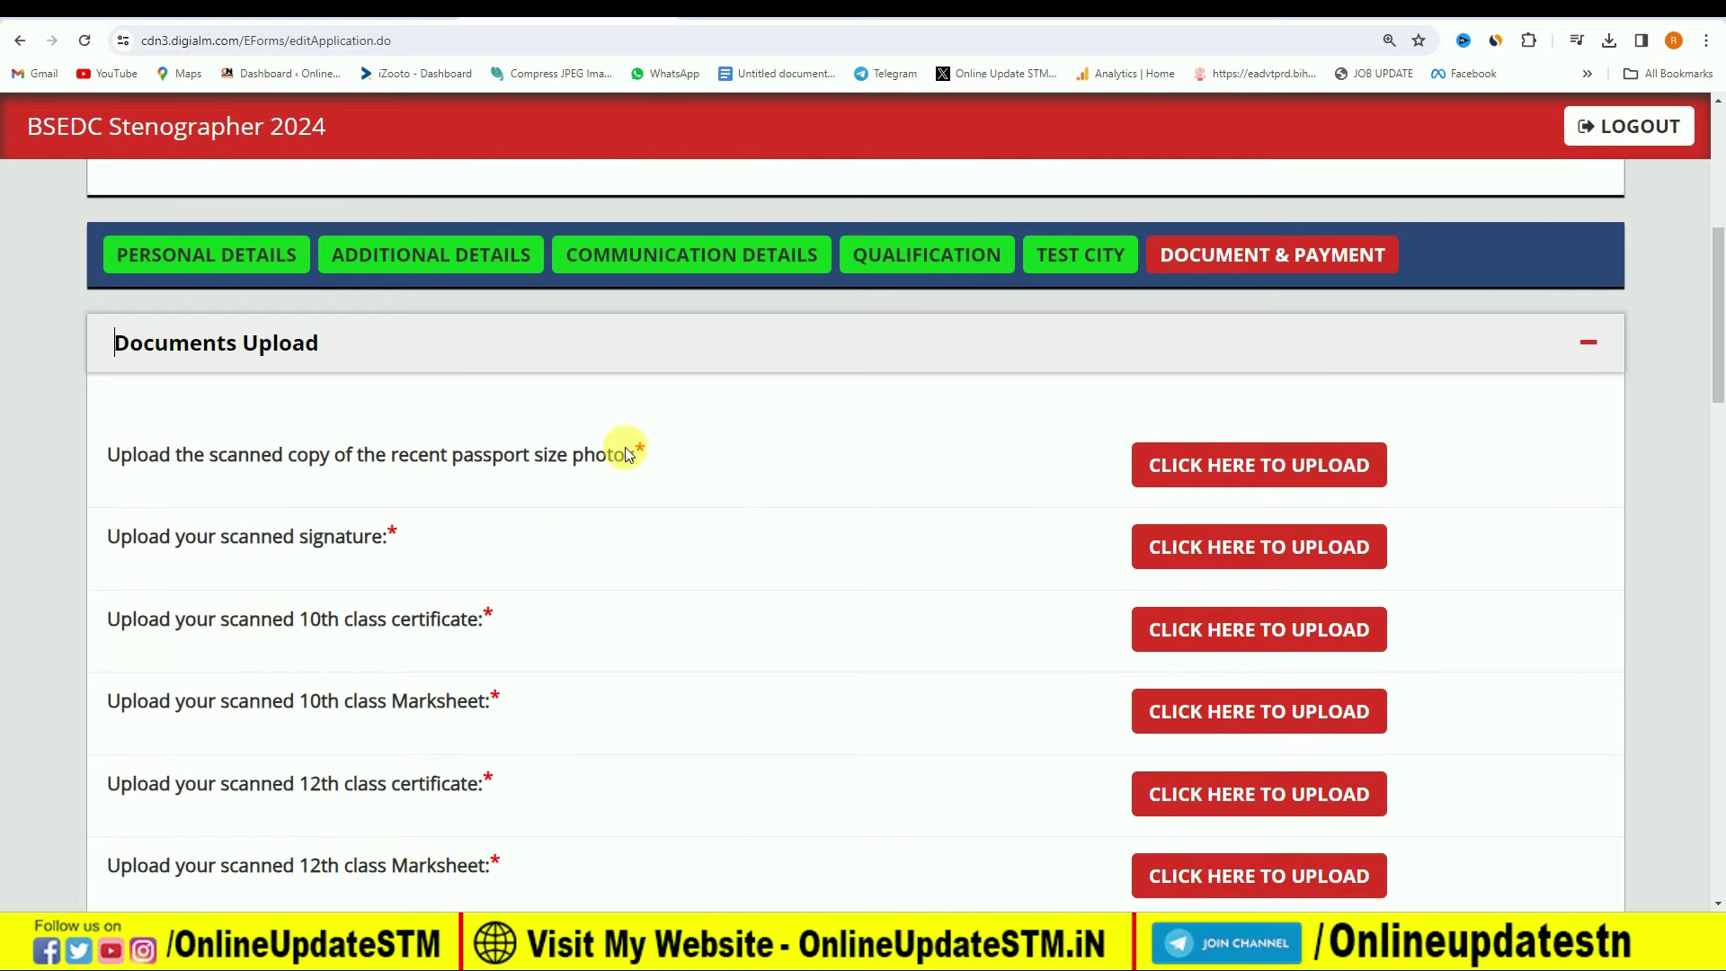